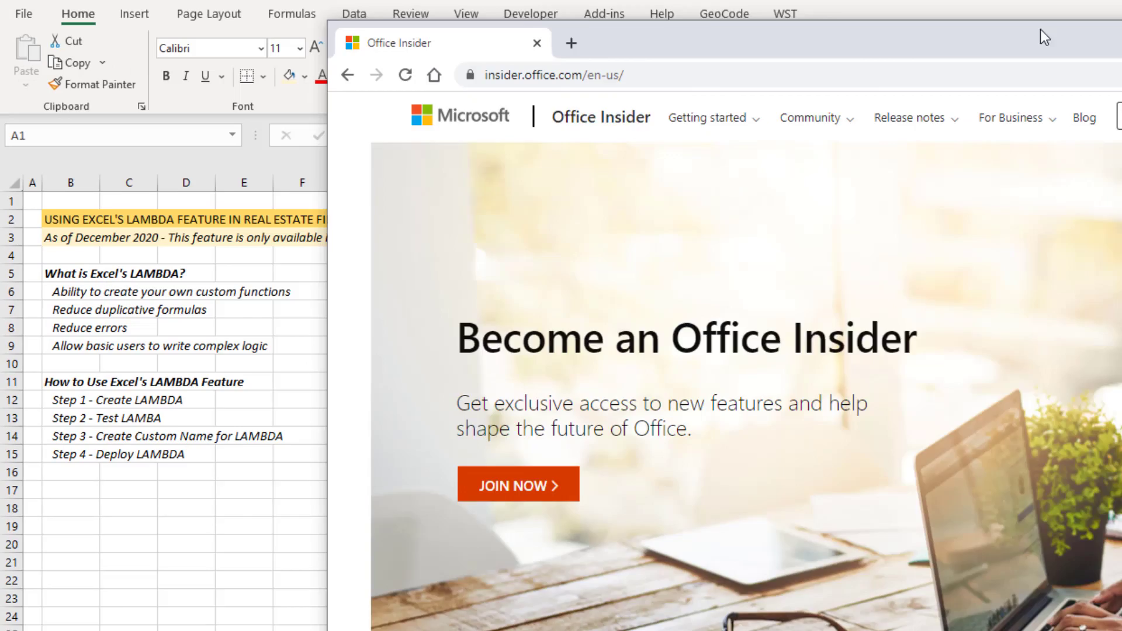
pyautogui.click(1039, 30)
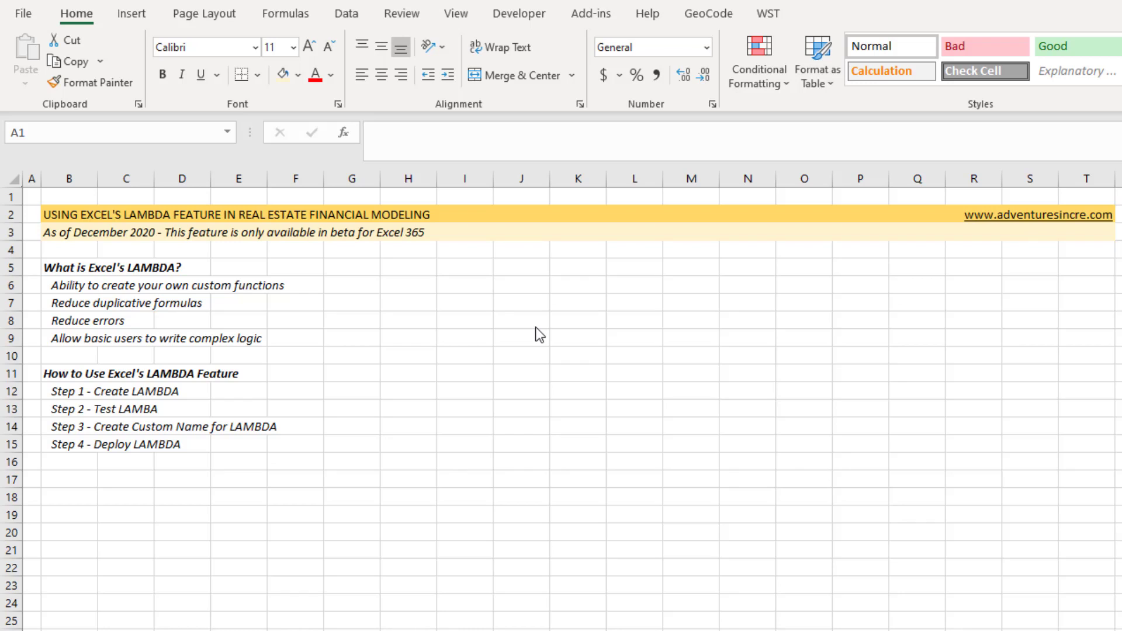
pyautogui.click(146, 308)
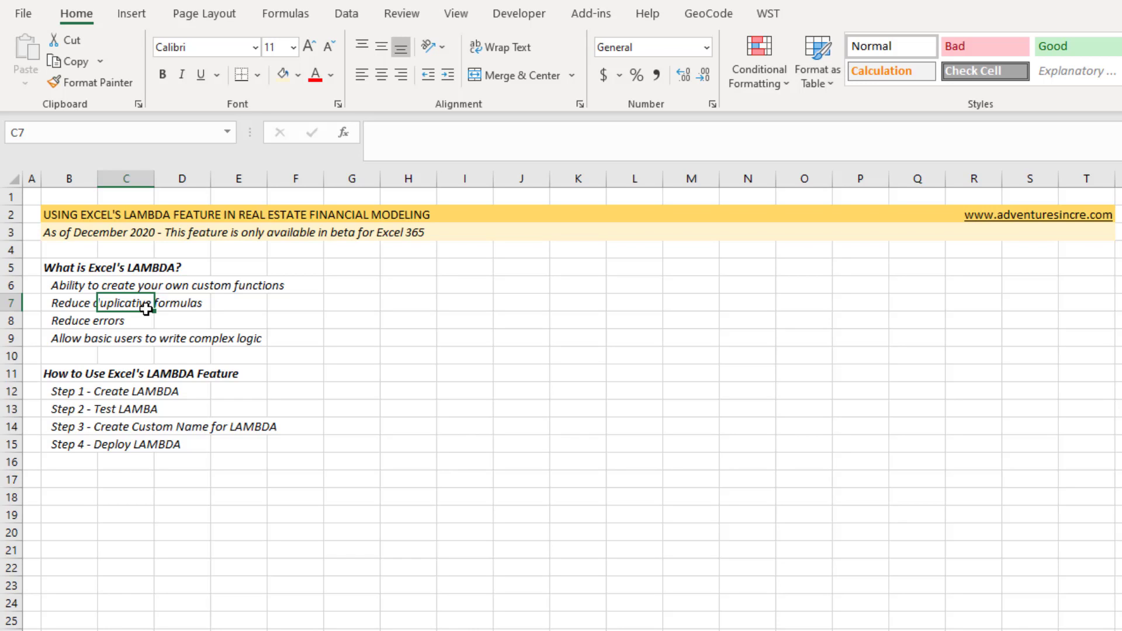
pyautogui.click(365, 304)
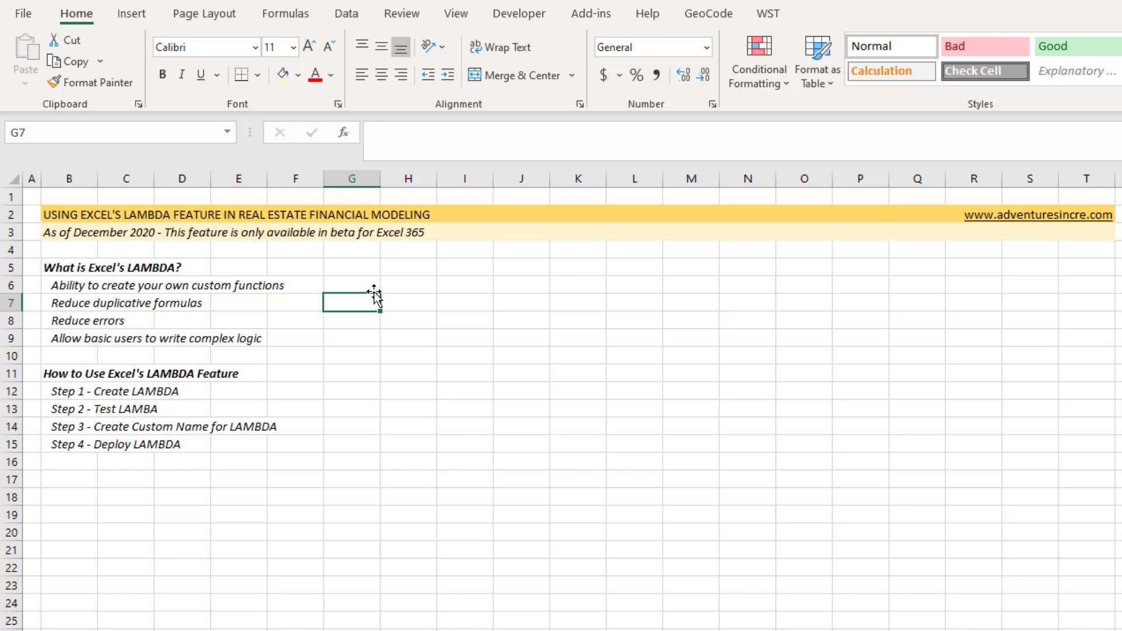
# - Enter the parameter headers A_ in cell B17 and B_ in cell C17 below the list of steps
pyautogui.click(88, 477)
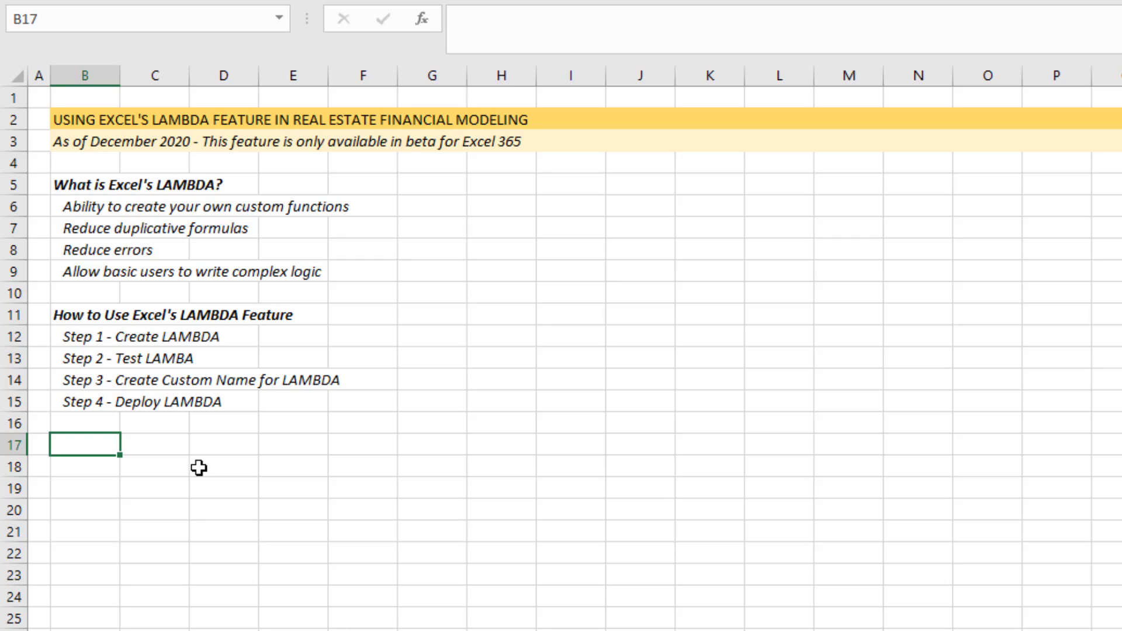
pyautogui.write('A_')
pyautogui.press('Return')
pyautogui.press('Up')
pyautogui.press('Right')
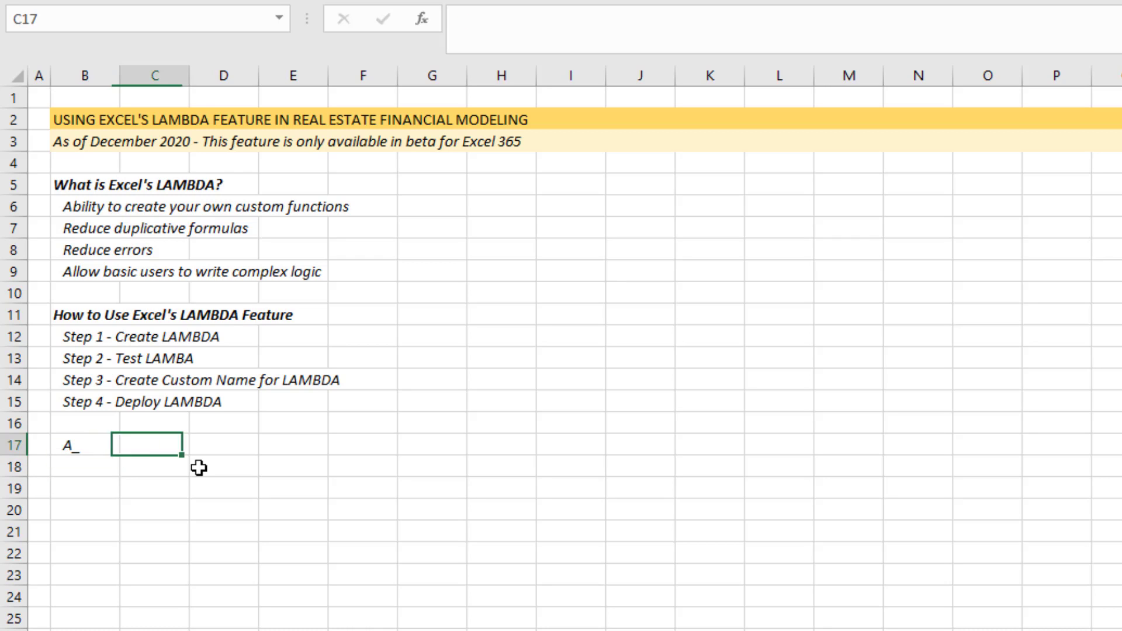
pyautogui.write('B_')
pyautogui.press('Return')
pyautogui.press('Up')
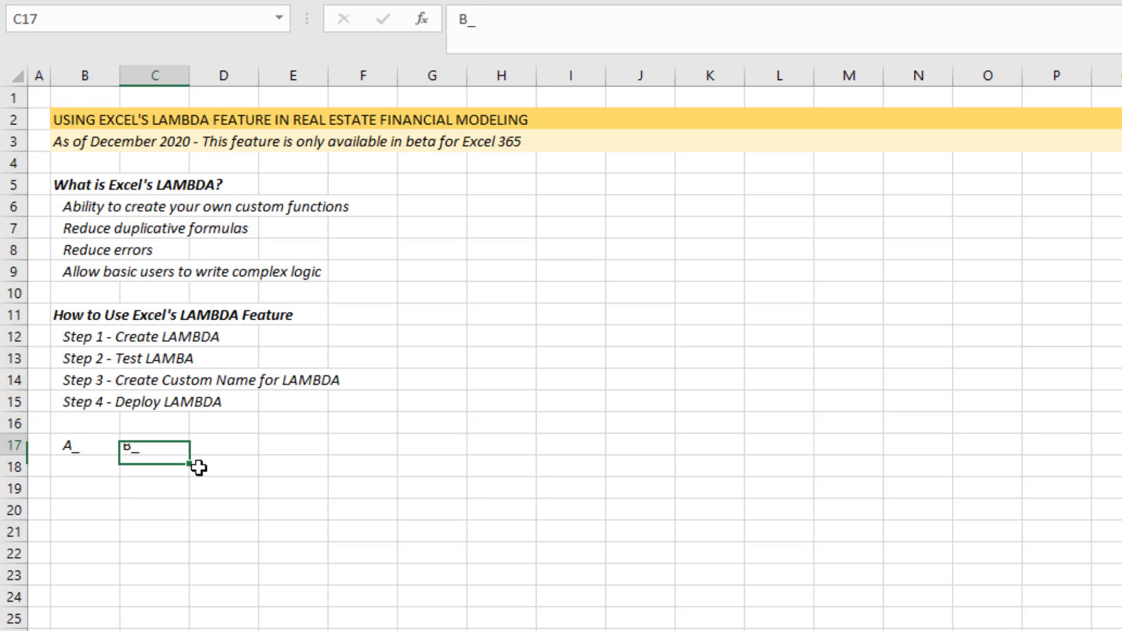
# - Add the header Result in cell D17, beside the B_ header
pyautogui.press('Right')
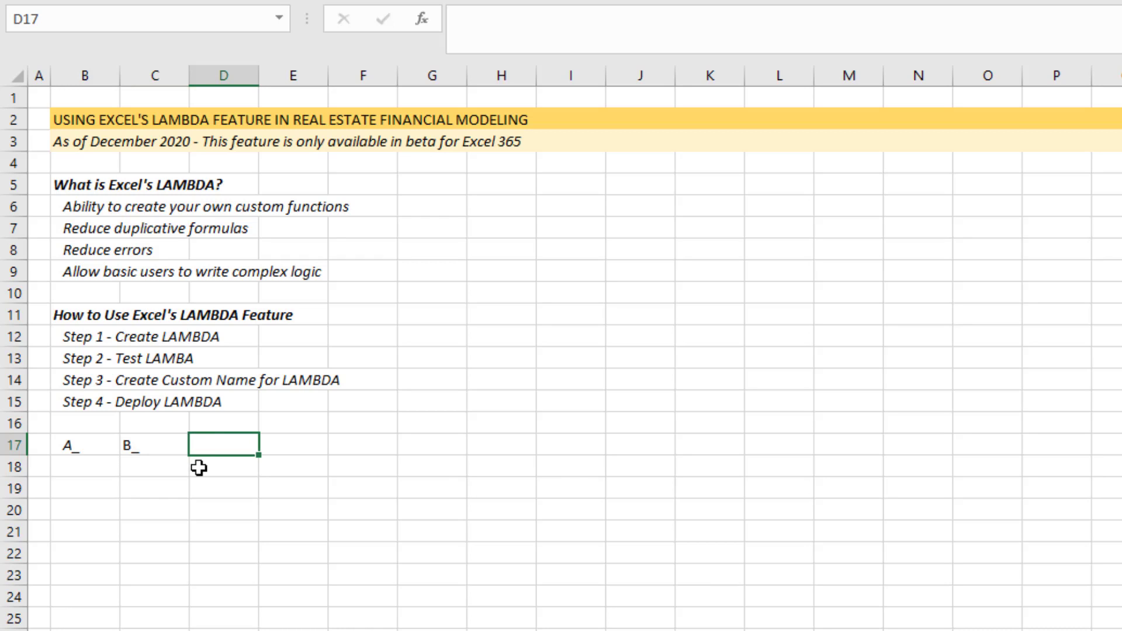
pyautogui.press('Left')
pyautogui.press('Left')
pyautogui.press('Right')
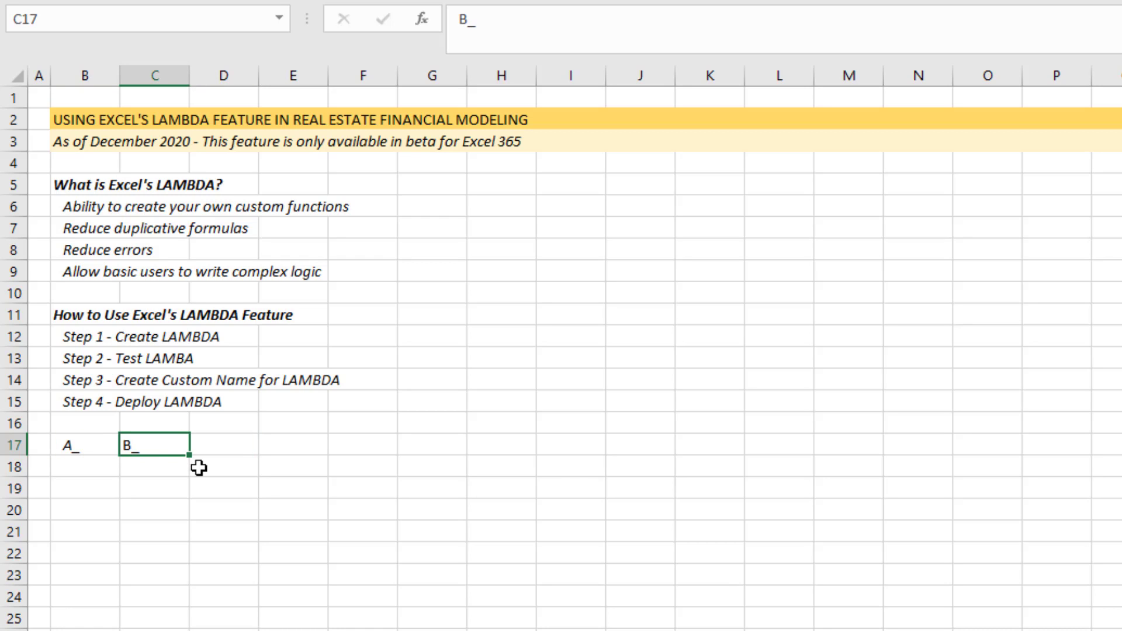
pyautogui.press('Right')
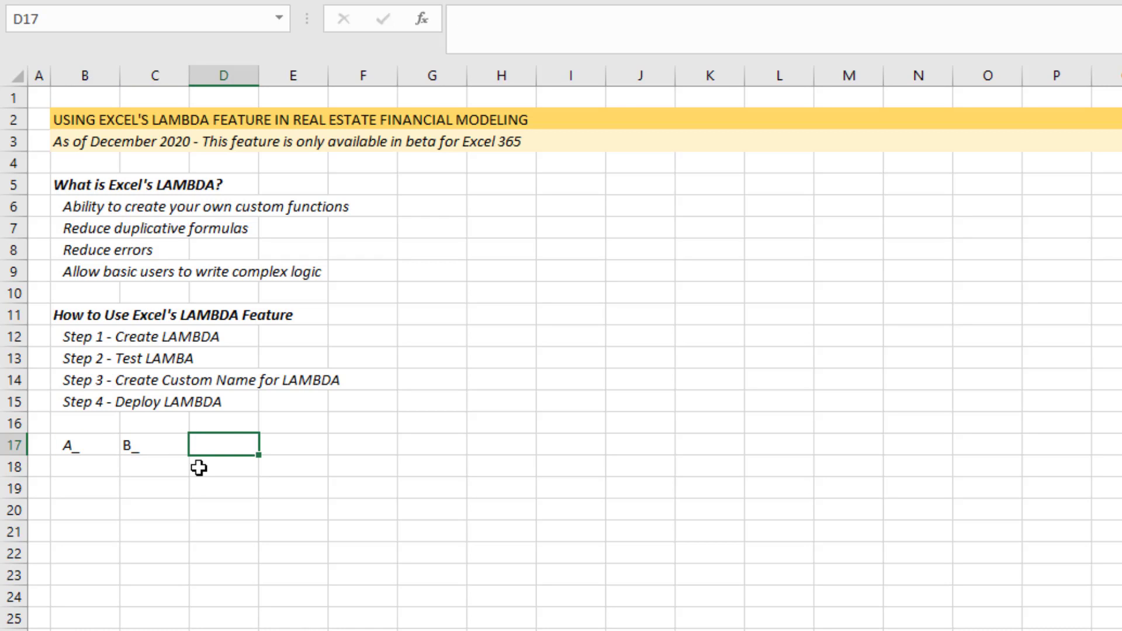
pyautogui.write('Result')
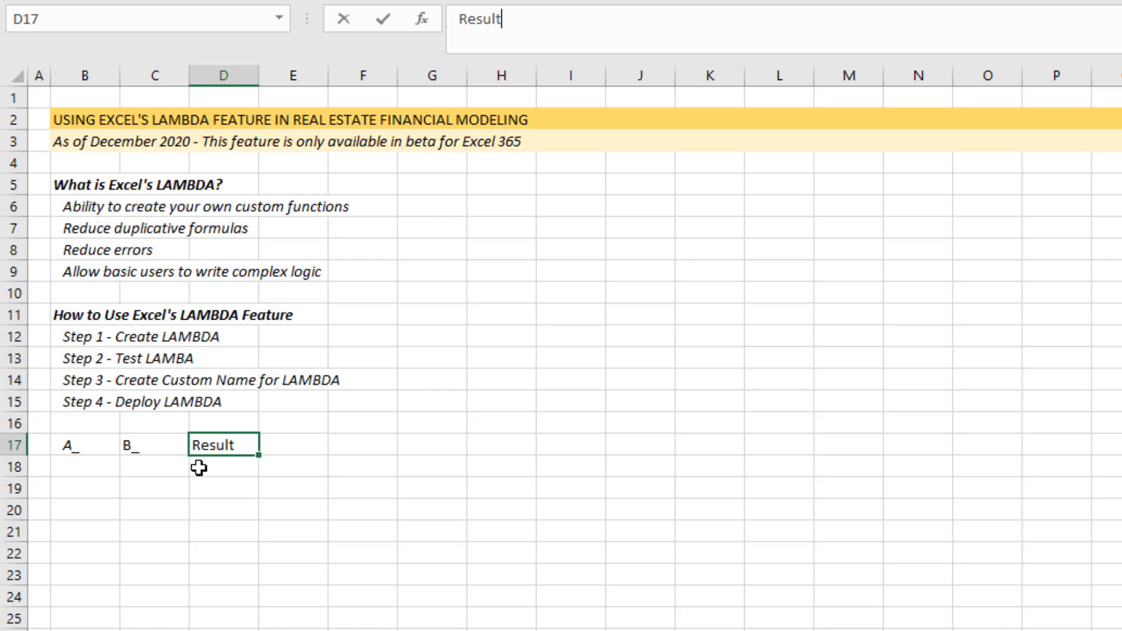
pyautogui.press('Return')
# - Enter the sample values 5 under A_ in B18 and 10 under B_ in C18
pyautogui.press('Left')
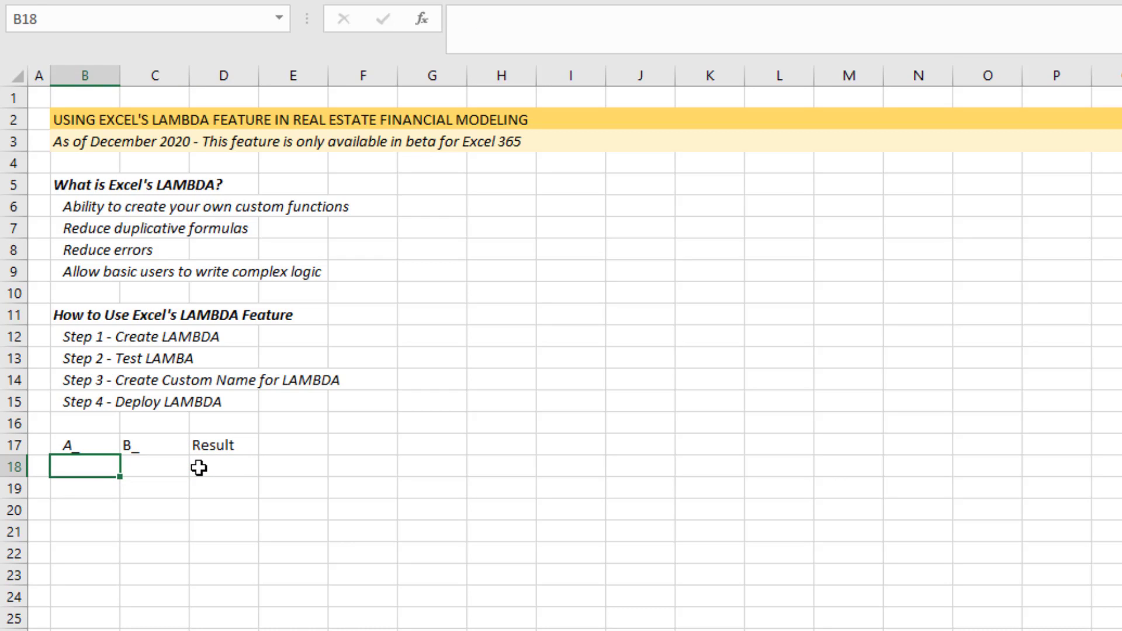
pyautogui.write('5')
pyautogui.press('Right')
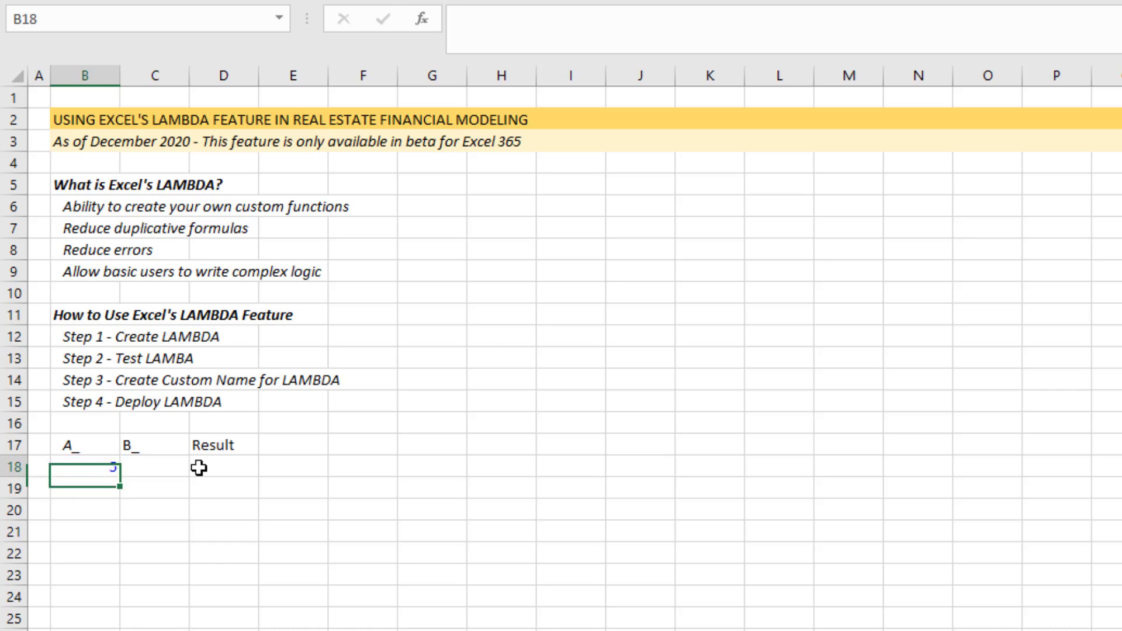
pyautogui.write('10')
pyautogui.press('Return')
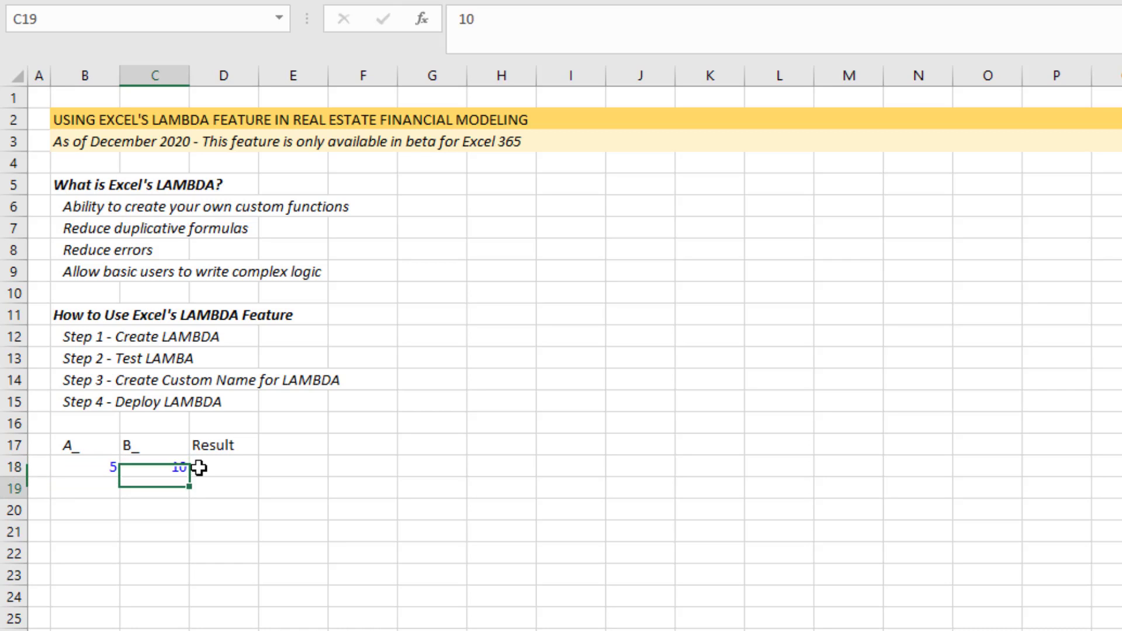
pyautogui.click(199, 466)
pyautogui.press('Left')
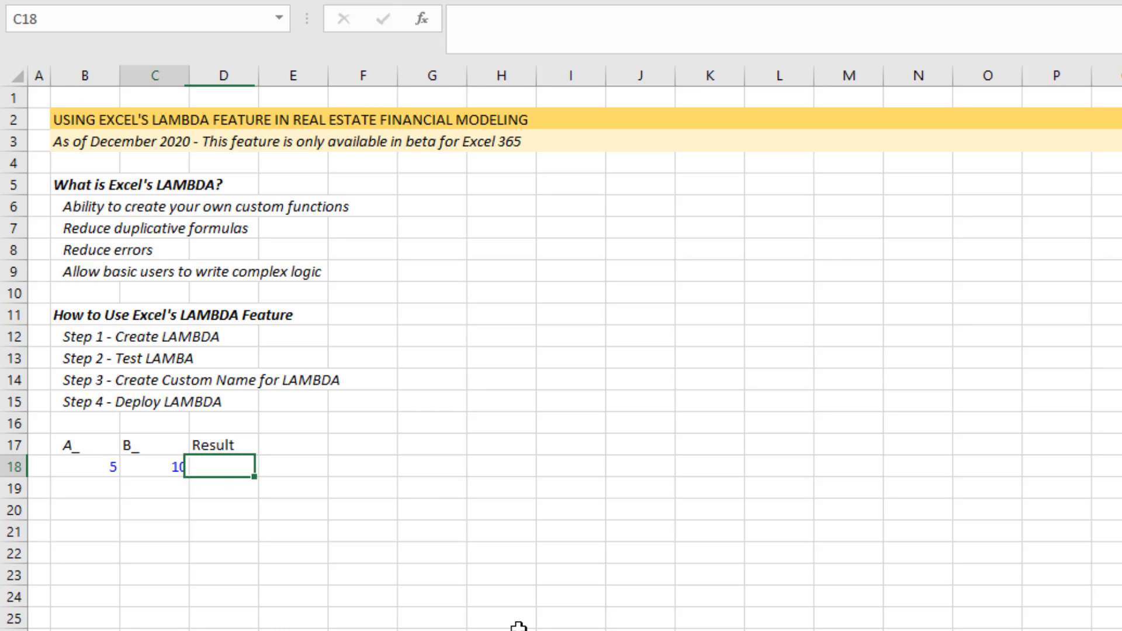
pyautogui.press('Left')
pyautogui.press('Up')
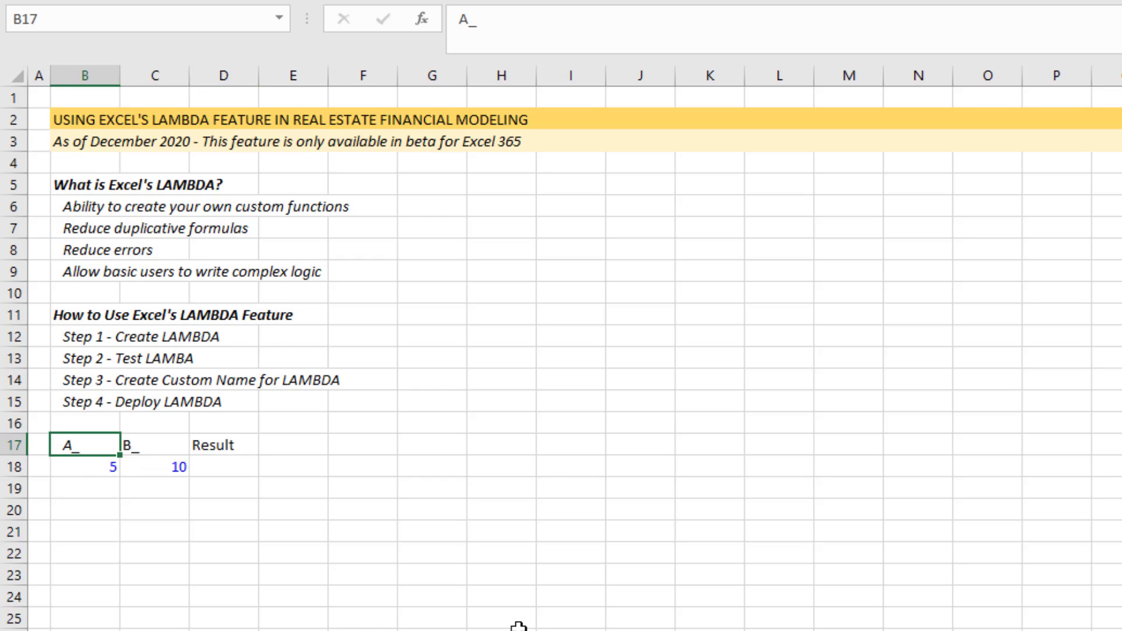
pyautogui.press('Right')
pyautogui.press('Down')
pyautogui.press('Left')
pyautogui.press('Right')
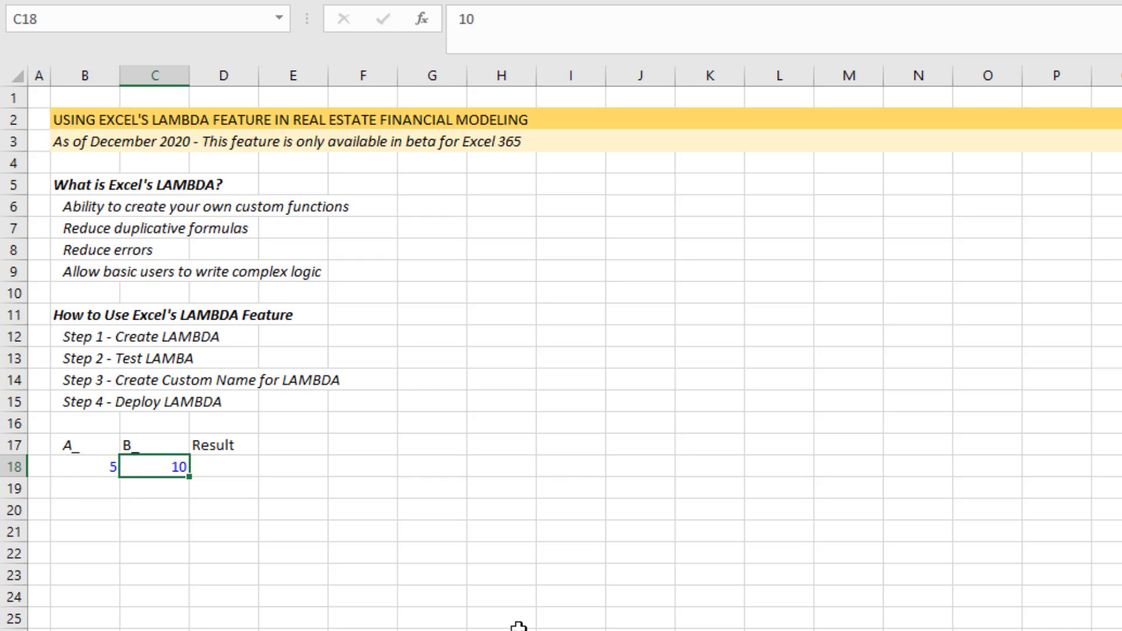
# - Multiply the two sample values under Result in D18 with the formula =B18*C18
pyautogui.press('Right')
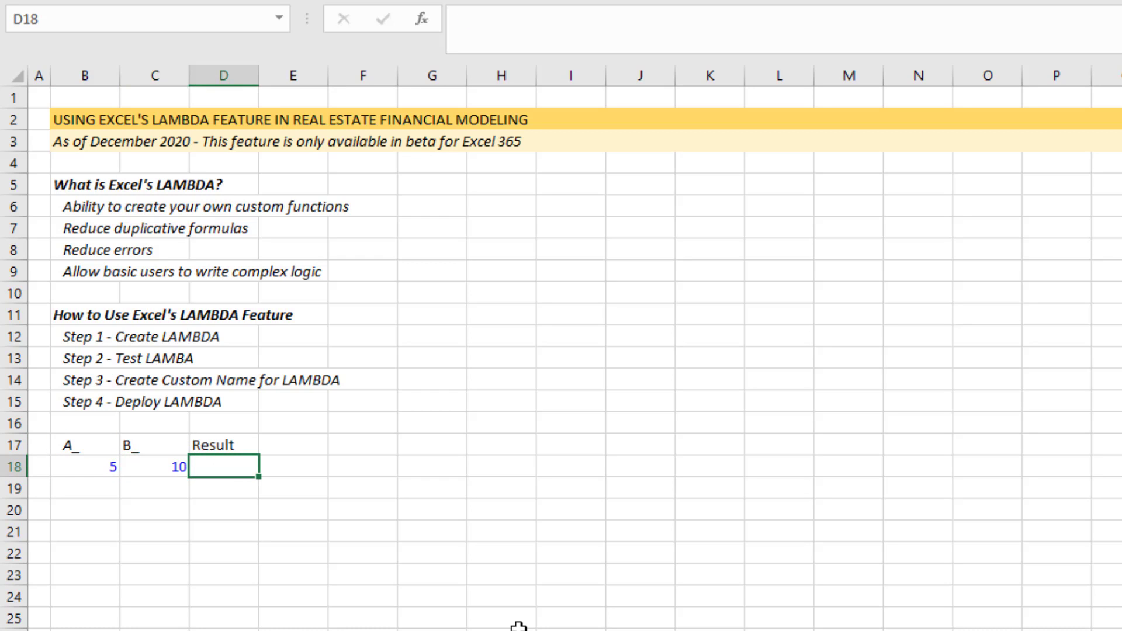
pyautogui.write('=')
pyautogui.press('Left')
pyautogui.press('Left')
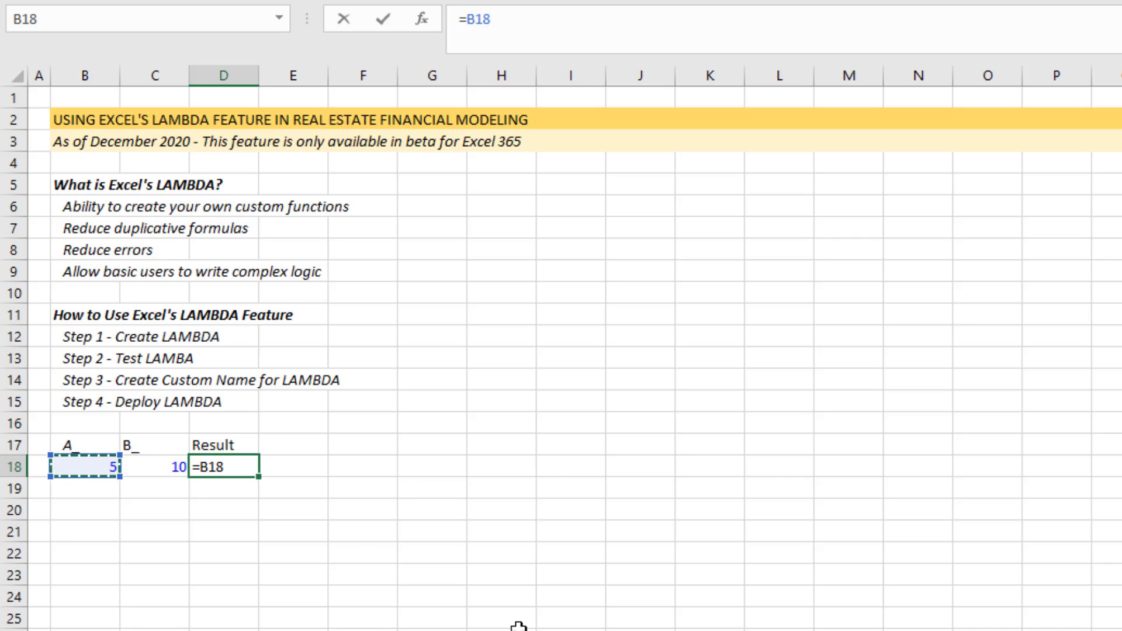
pyautogui.write('*')
pyautogui.press('Left')
pyautogui.hotkey('ctrl', 'Return')
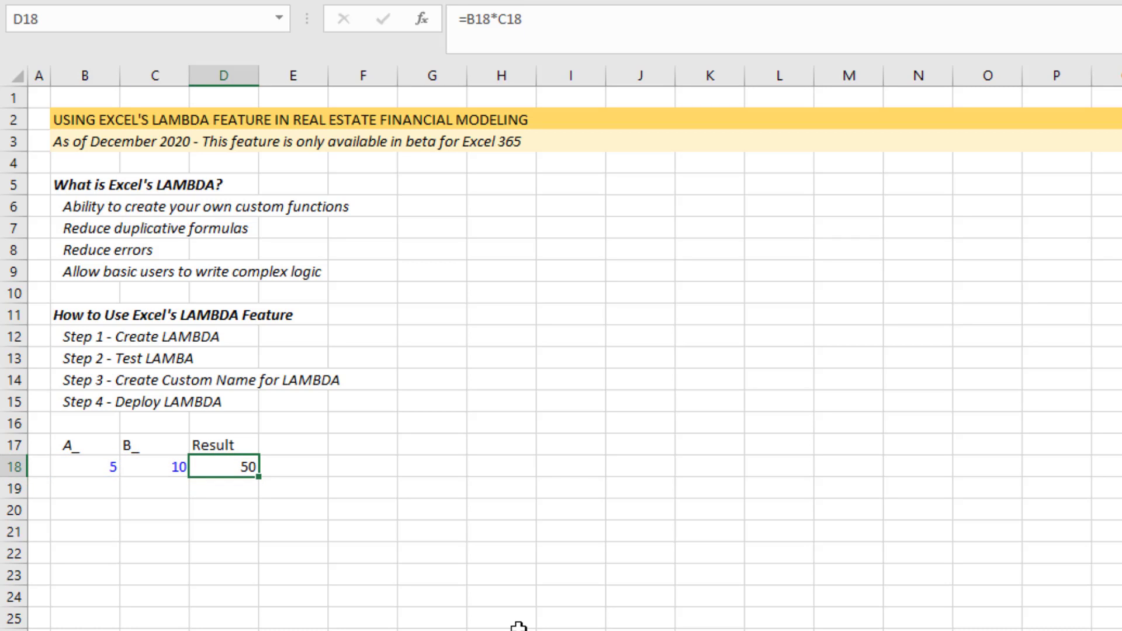
pyautogui.click(559, 25)
pyautogui.moveTo(559, 25); pyautogui.dragTo(466, 16)
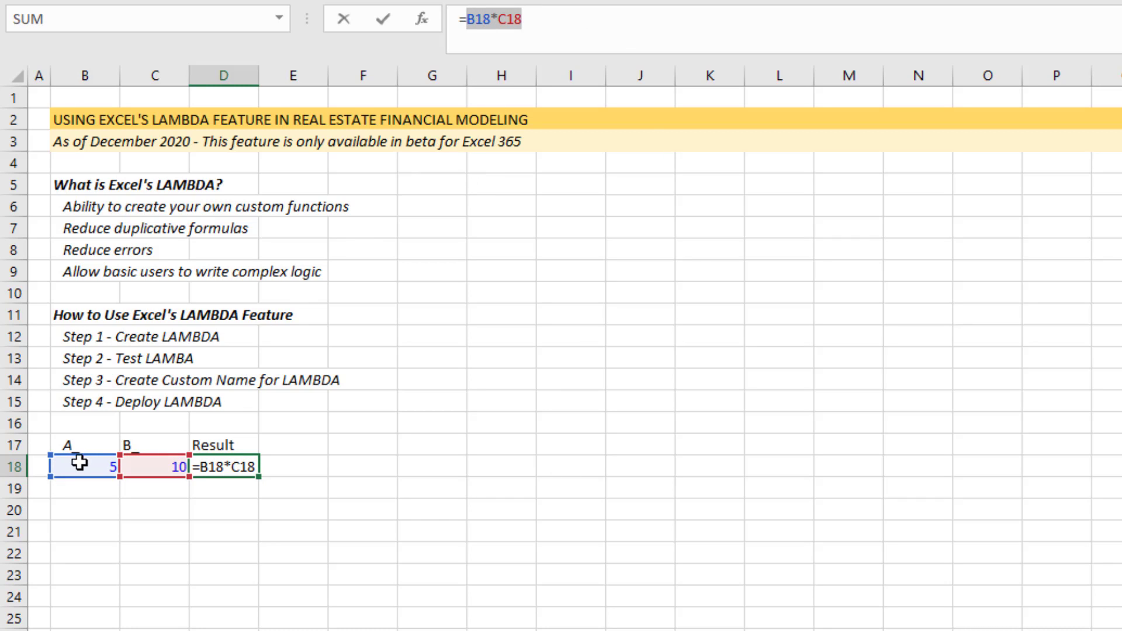
pyautogui.press('Escape')
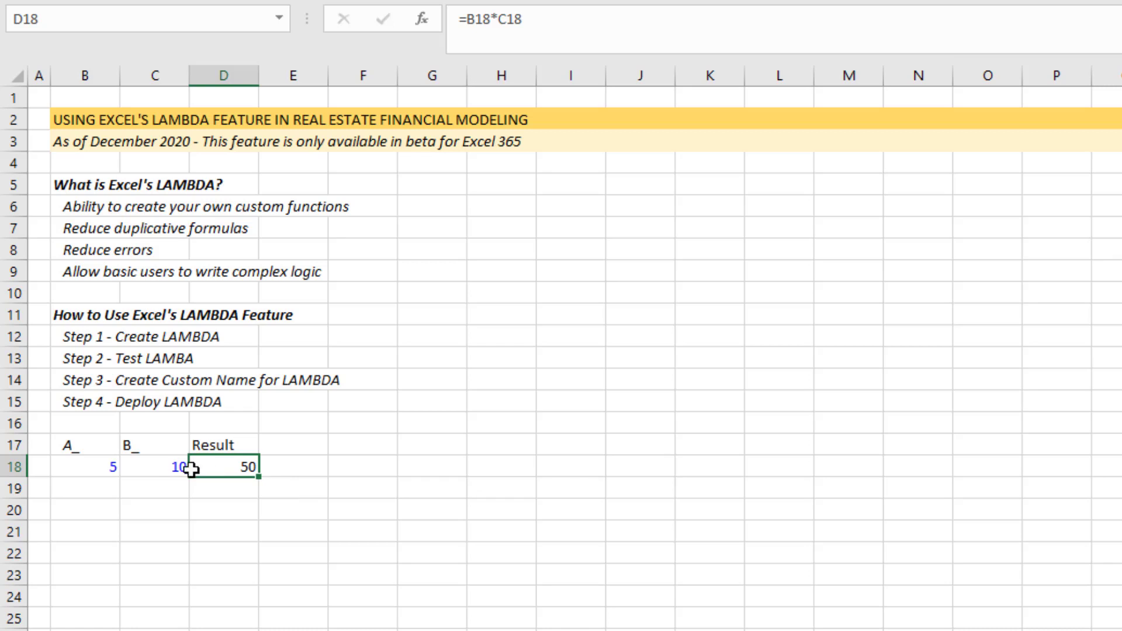
pyautogui.moveTo(526, 18); pyautogui.dragTo(478, 19)
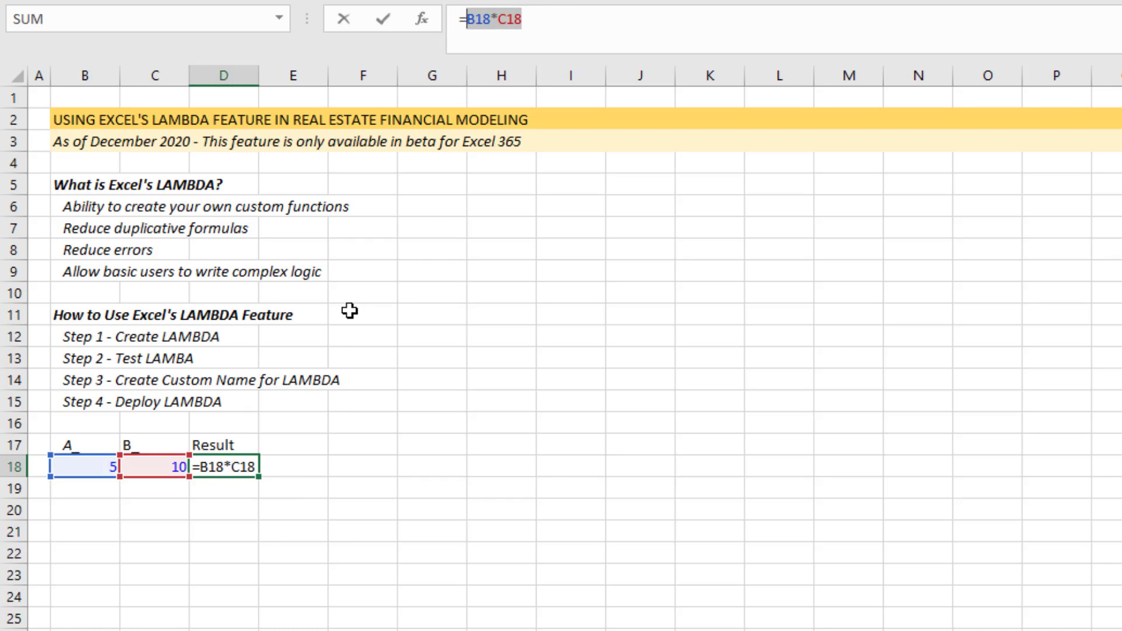
pyautogui.press('Escape')
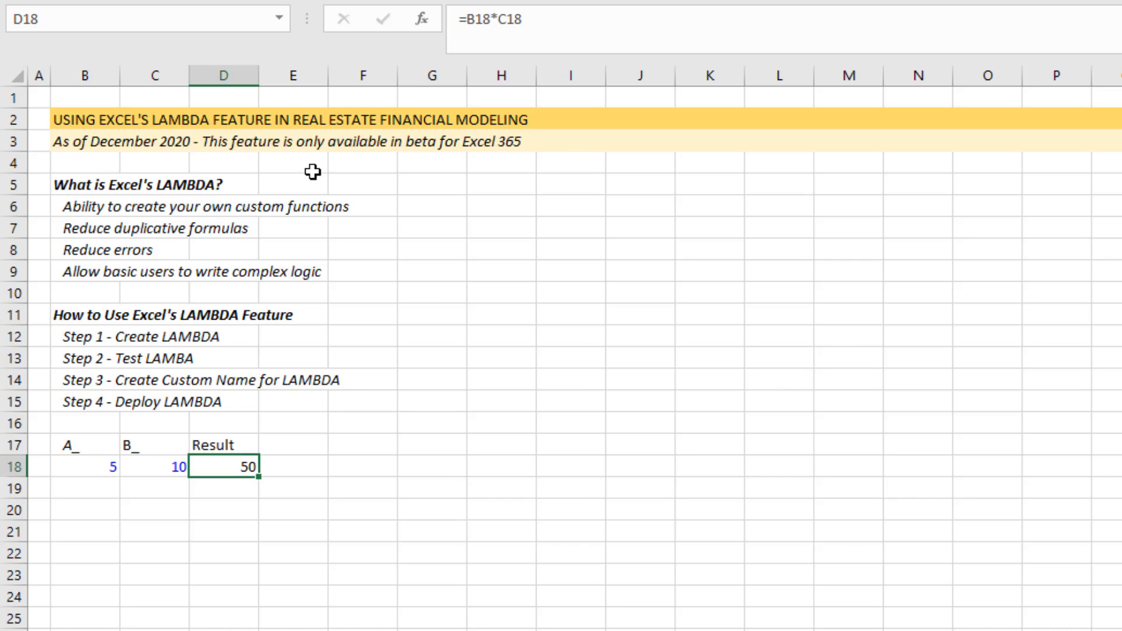
# - Replace the formula in D18 with =LAMBDA(A_,B_,A_*B_), using A_ and B_ as parameters and their product as the calculation
pyautogui.write('=lamb')
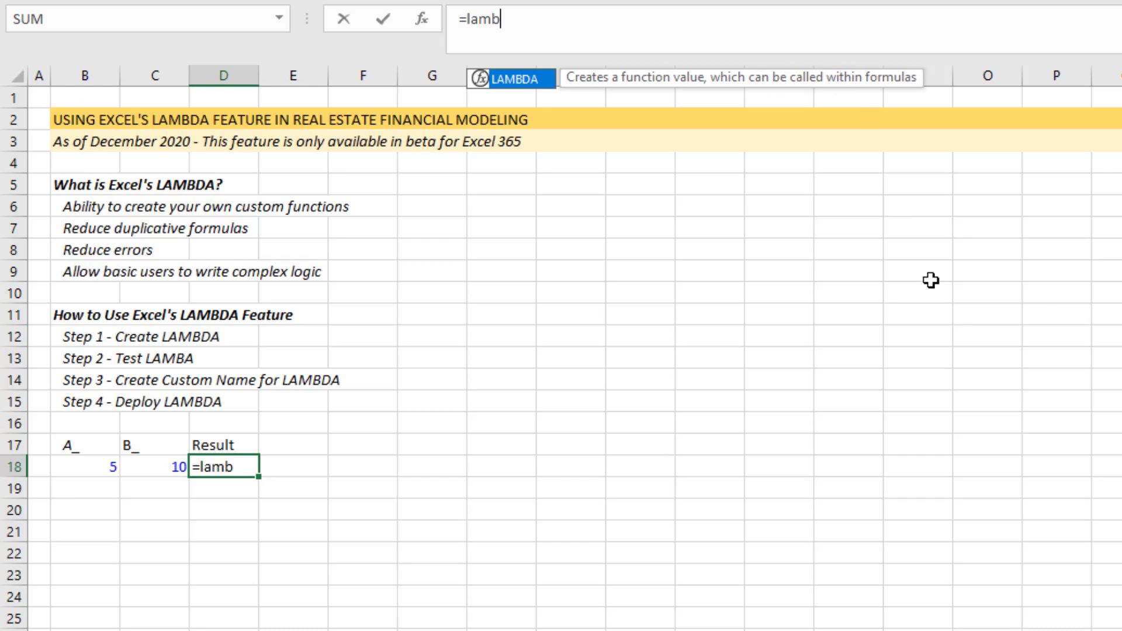
pyautogui.press('Tab')
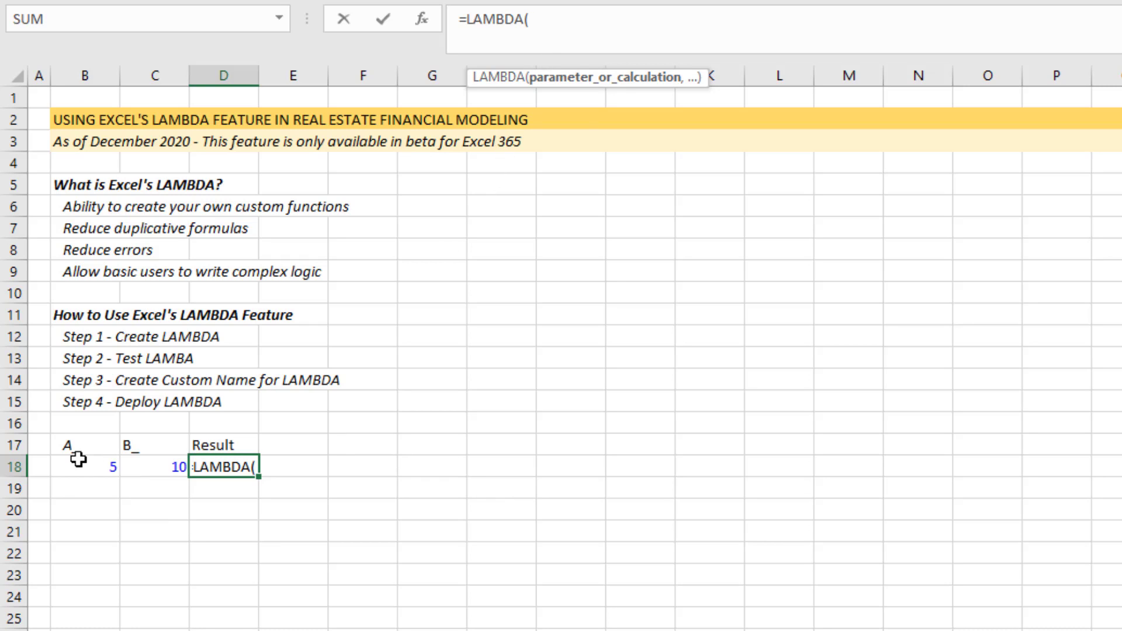
pyautogui.write('A_')
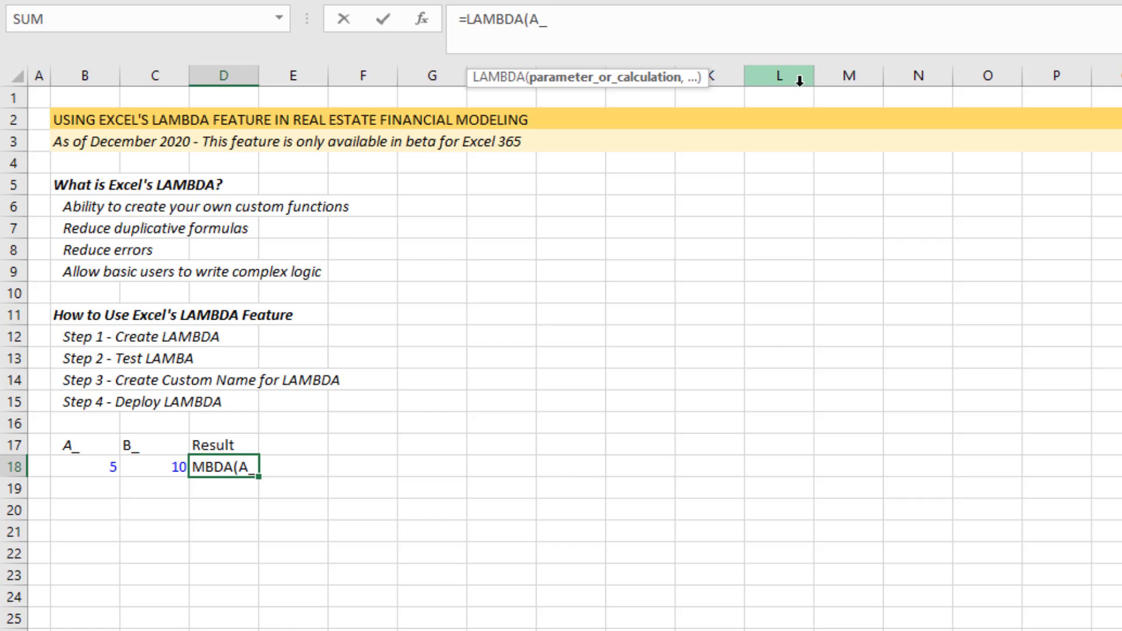
pyautogui.write(',')
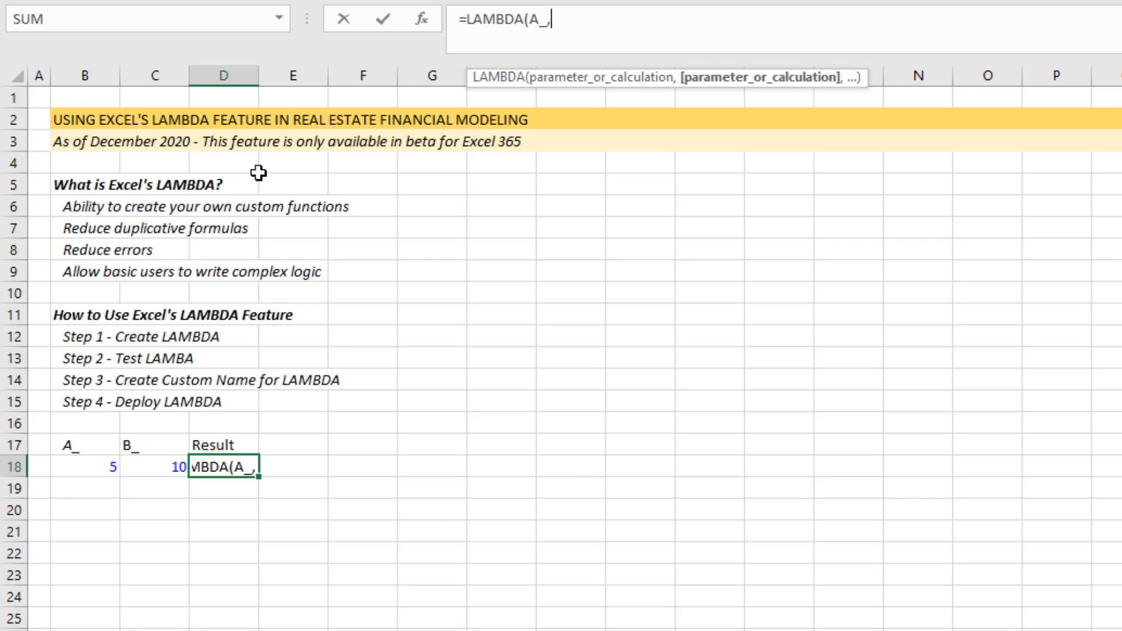
pyautogui.write('B_')
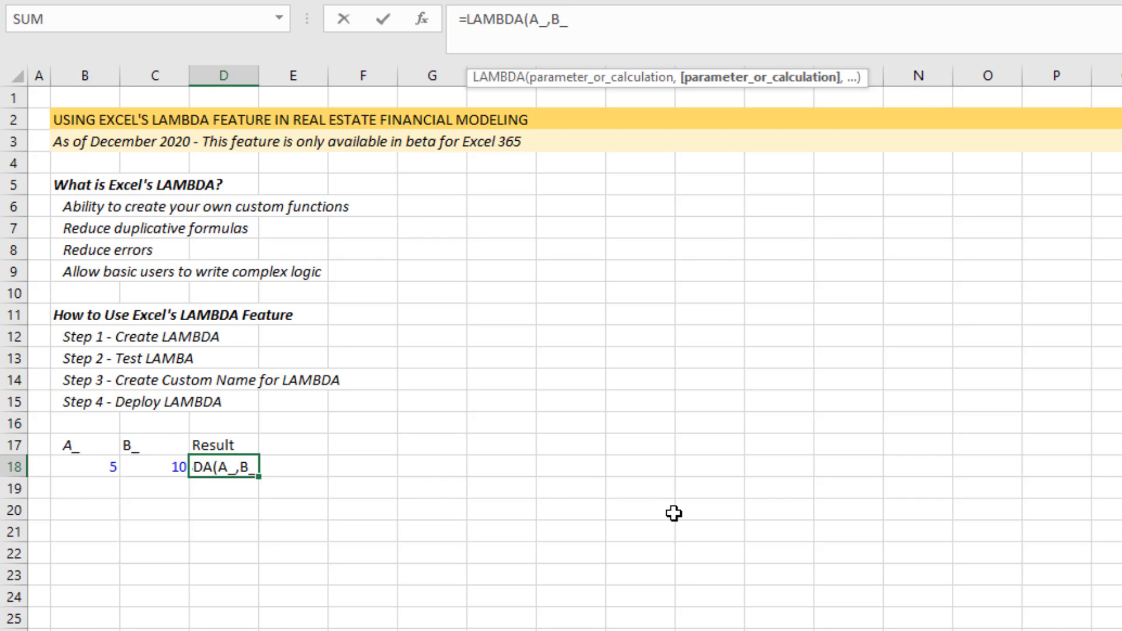
pyautogui.write(',')
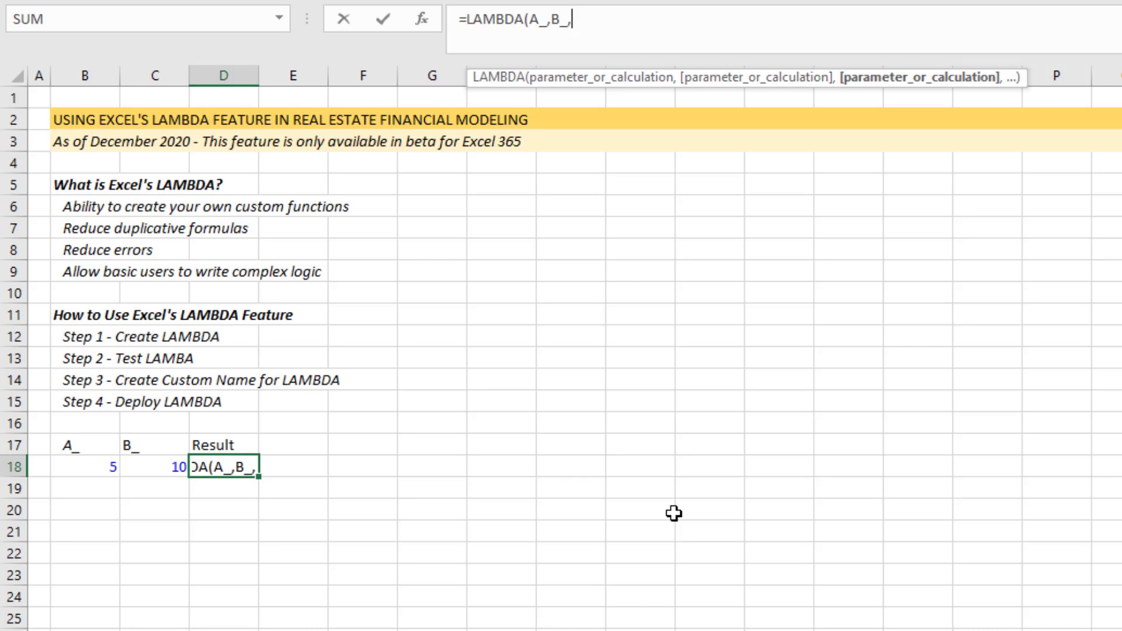
pyautogui.write('A_')
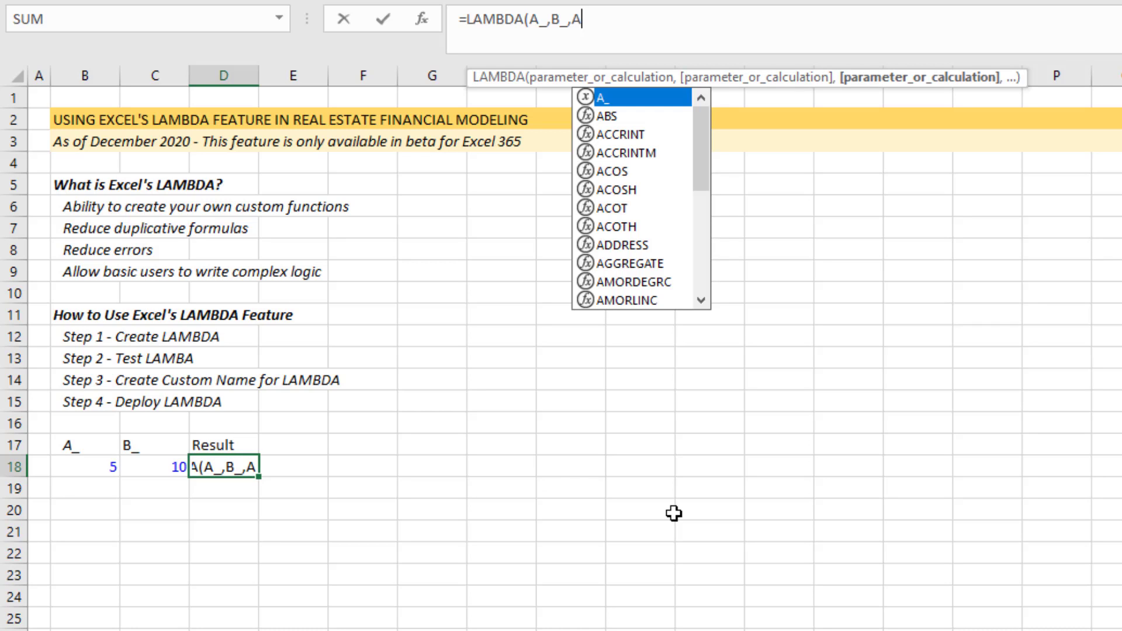
pyautogui.write('*')
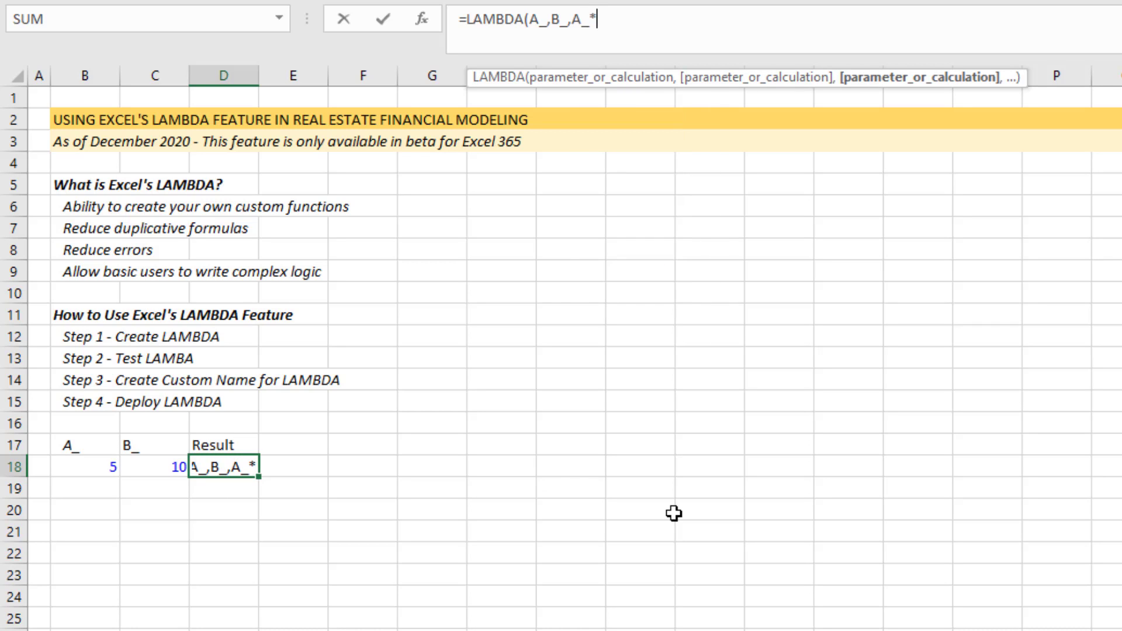
pyautogui.write('B_')
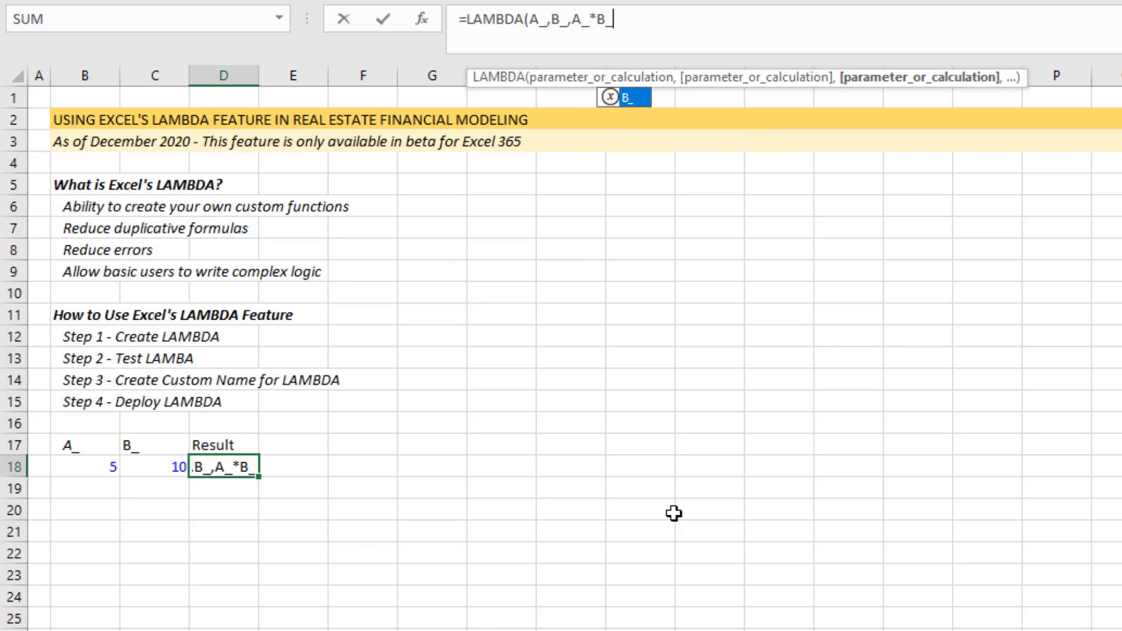
pyautogui.write(')')
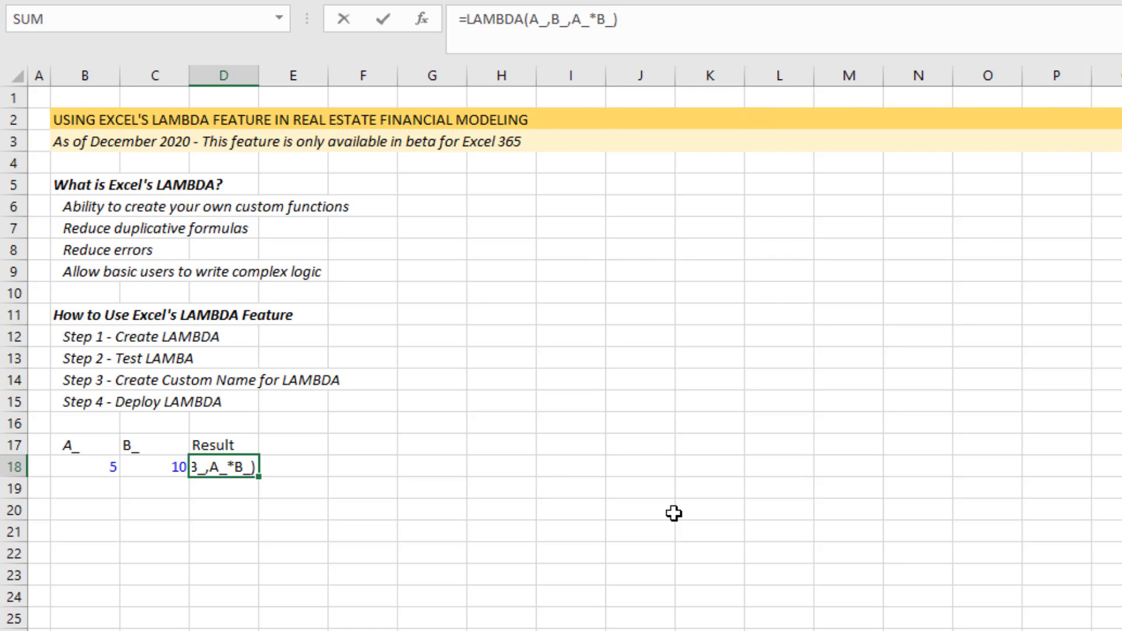
pyautogui.press('Return')
pyautogui.press('Up')
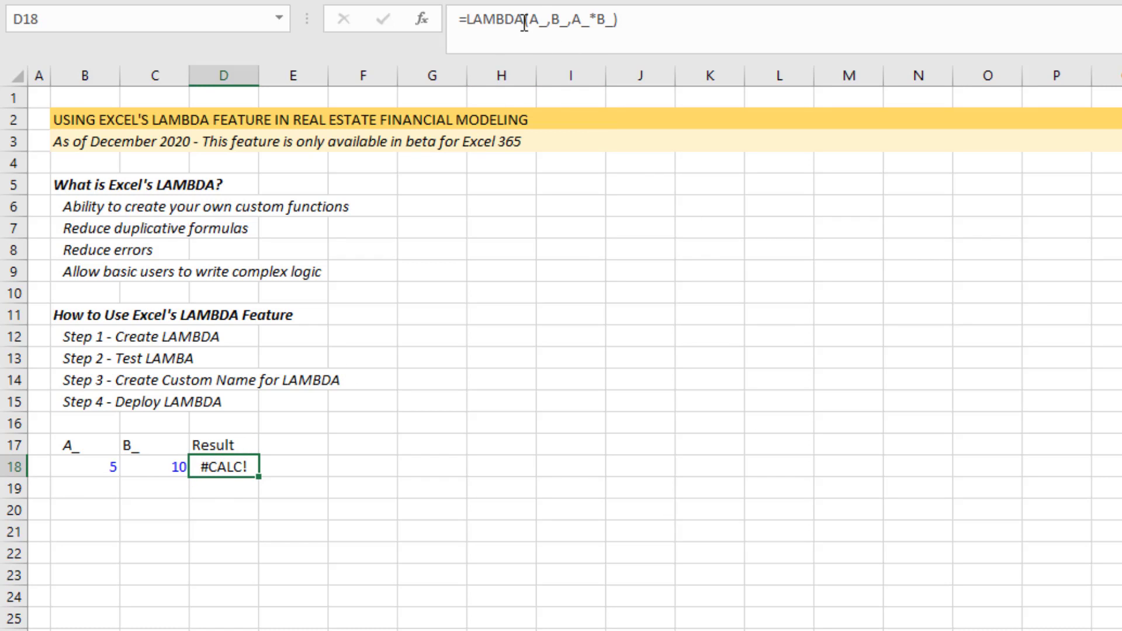
# - Test the LAMBDA in D18 by appending the arguments (B18,C18) after its closing parenthesis, giving =LAMBDA(A_,B_,A_*B_)(B18,C18)
pyautogui.click(546, 19)
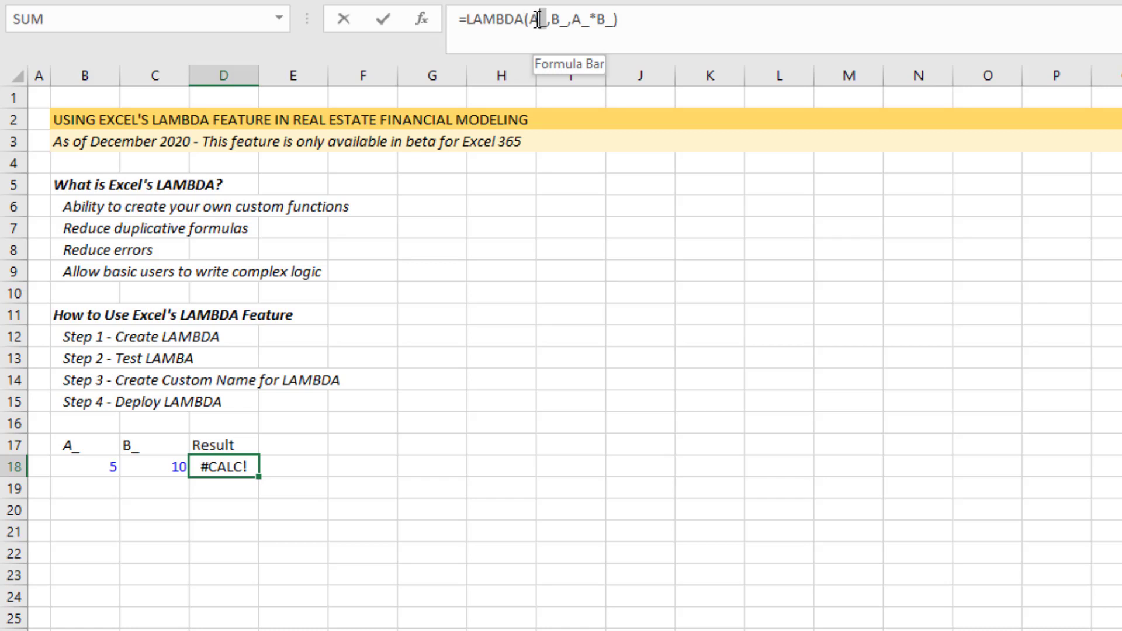
pyautogui.click(542, 21)
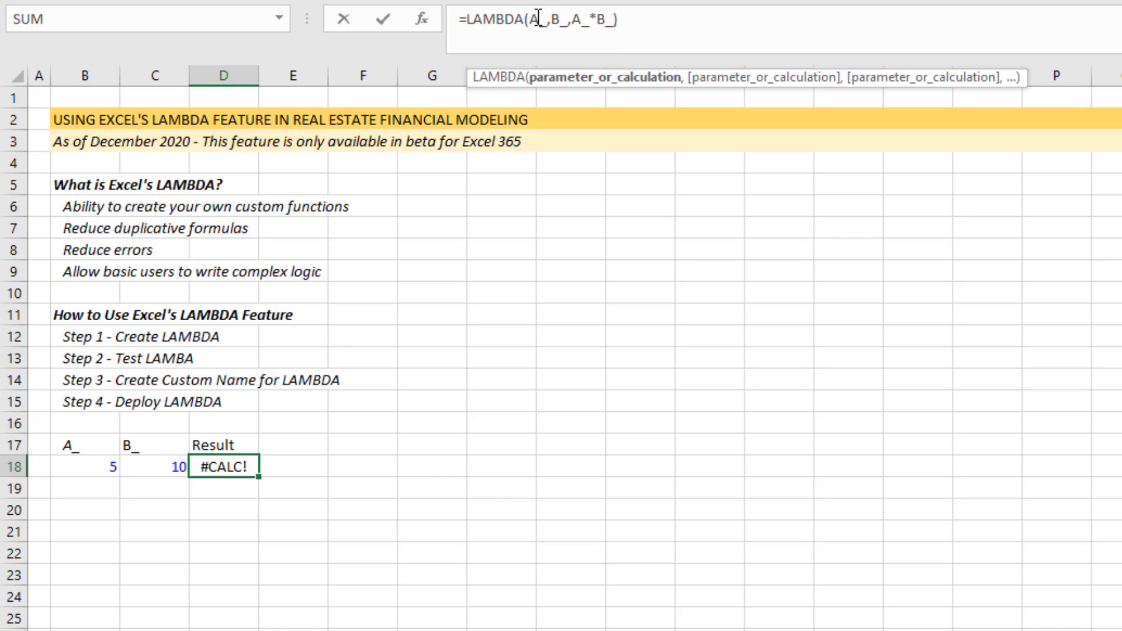
pyautogui.click(562, 19)
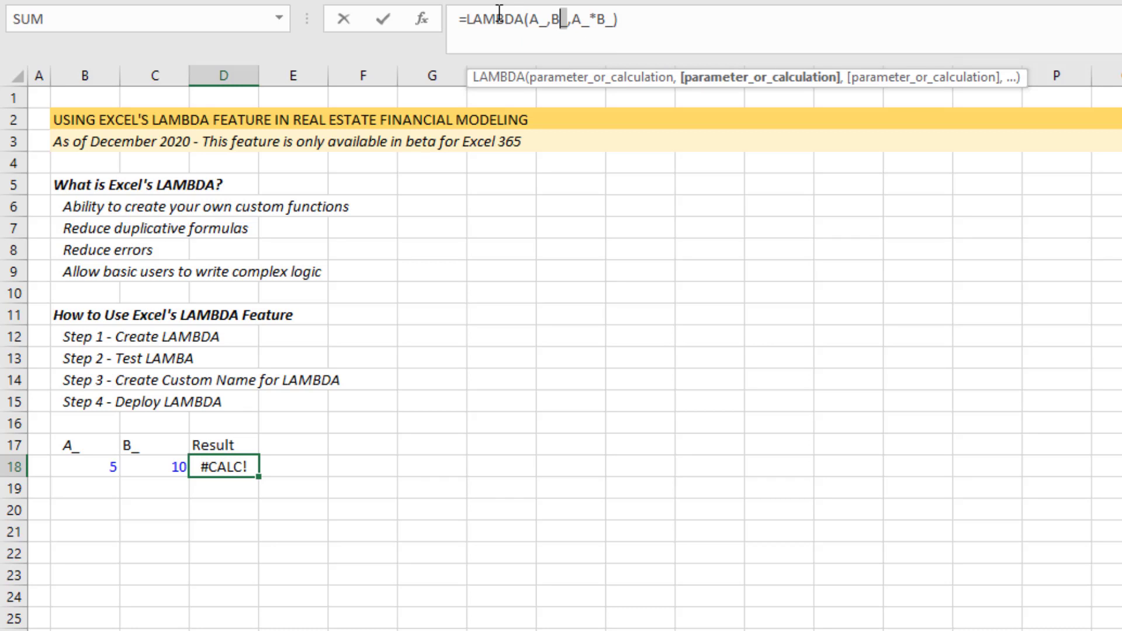
pyautogui.moveTo(572, 19); pyautogui.dragTo(617, 24)
pyautogui.click(618, 21)
pyautogui.write(')')
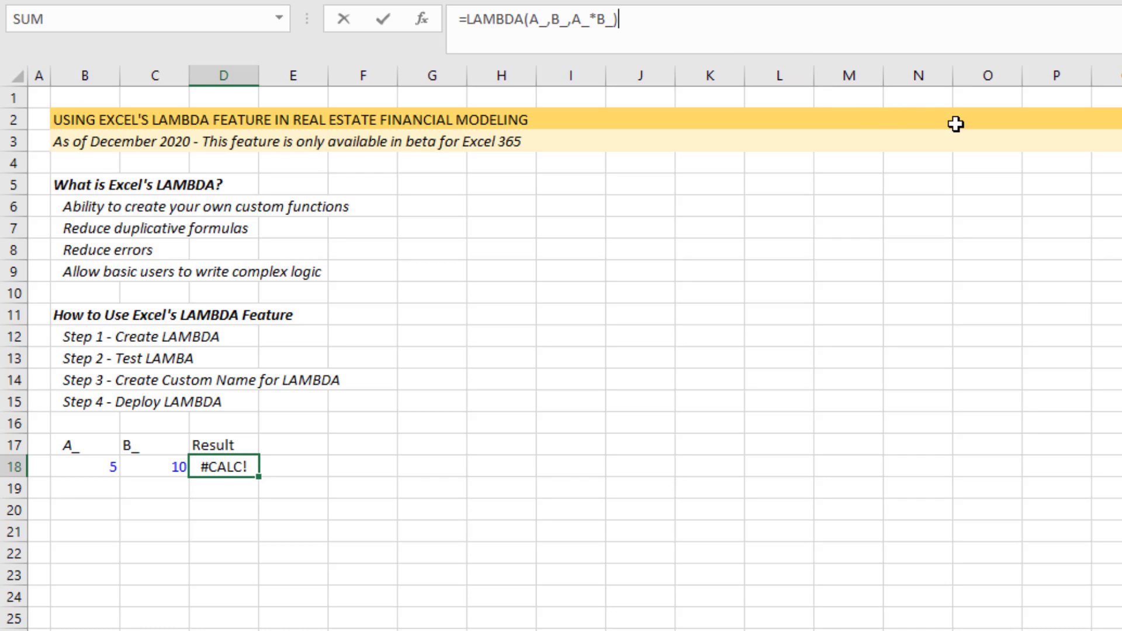
pyautogui.write('(')
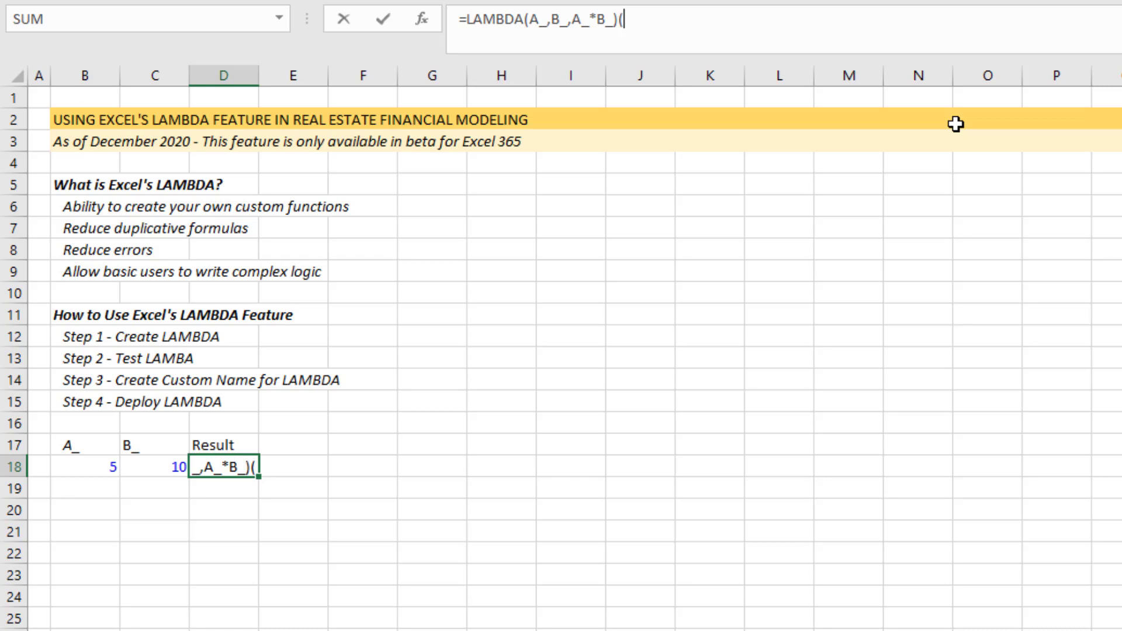
pyautogui.click(89, 466)
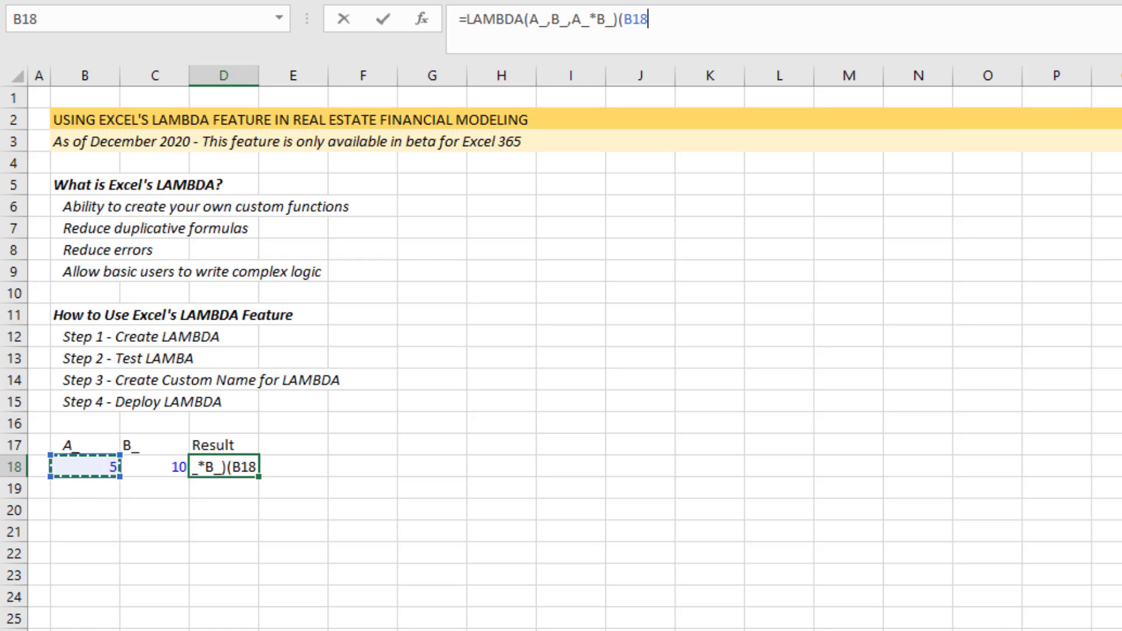
pyautogui.write(',')
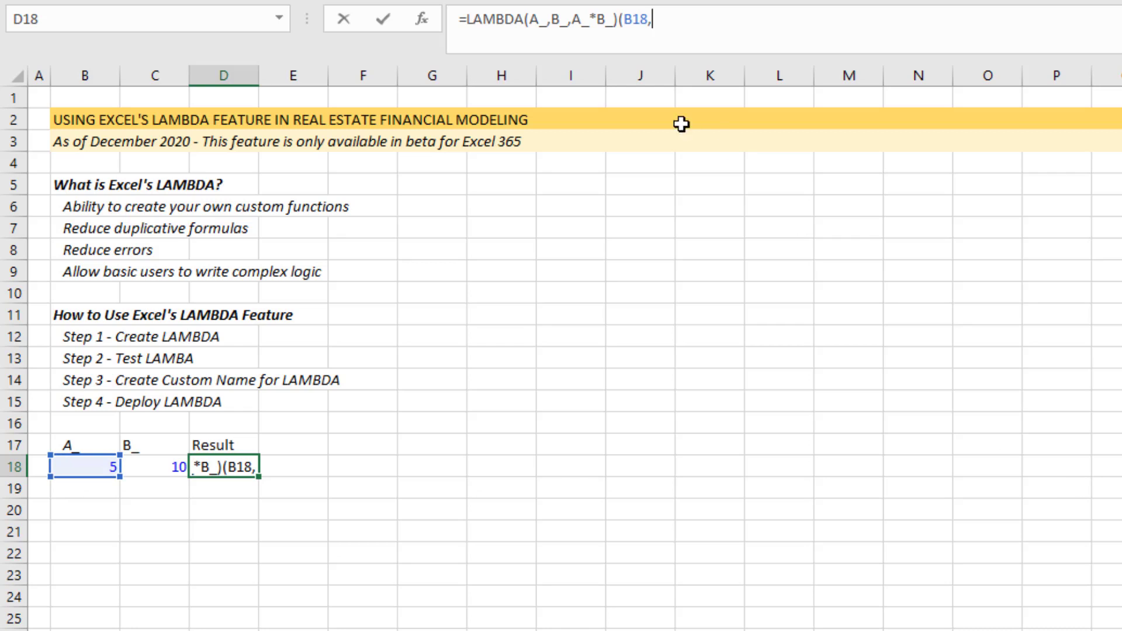
pyautogui.click(163, 467)
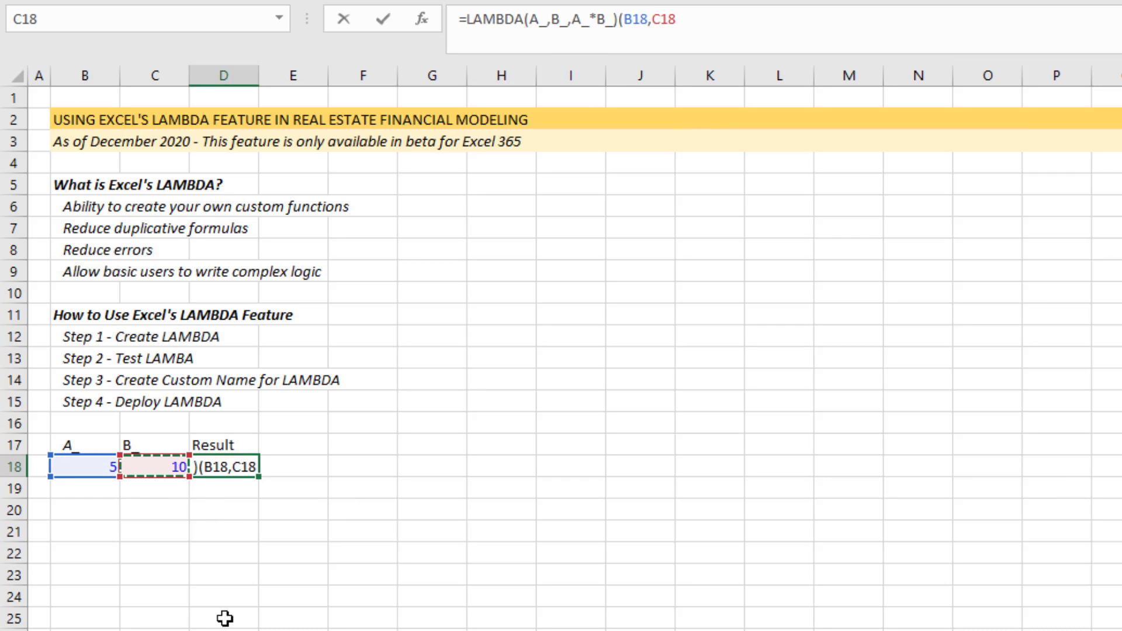
pyautogui.write(')')
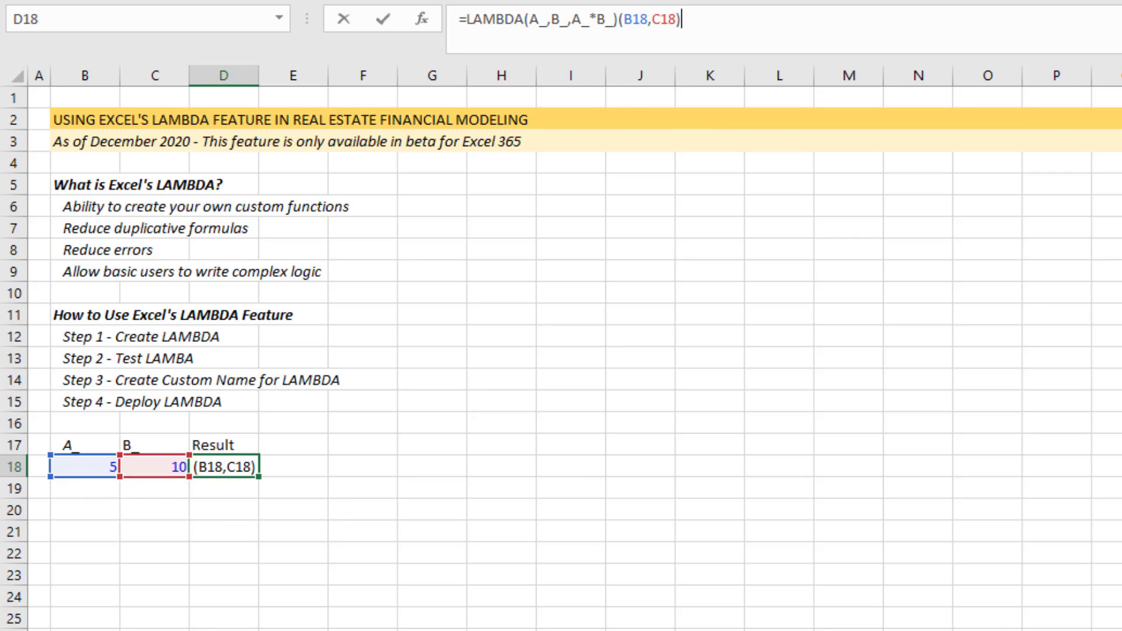
pyautogui.press('Return')
# - Review the Step 2 and Step 3 notes alongside the test arguments at the end of the formula in D18
pyautogui.click(224, 466)
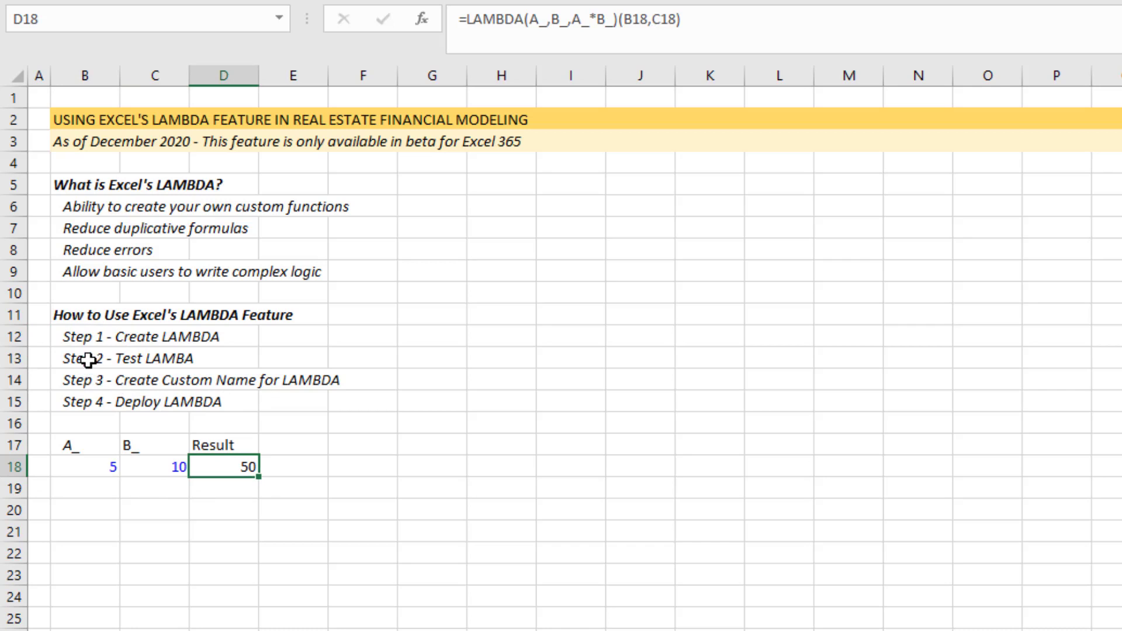
pyautogui.click(87, 358)
pyautogui.click(215, 463)
pyautogui.moveTo(733, 24); pyautogui.dragTo(618, 23)
pyautogui.press('Escape')
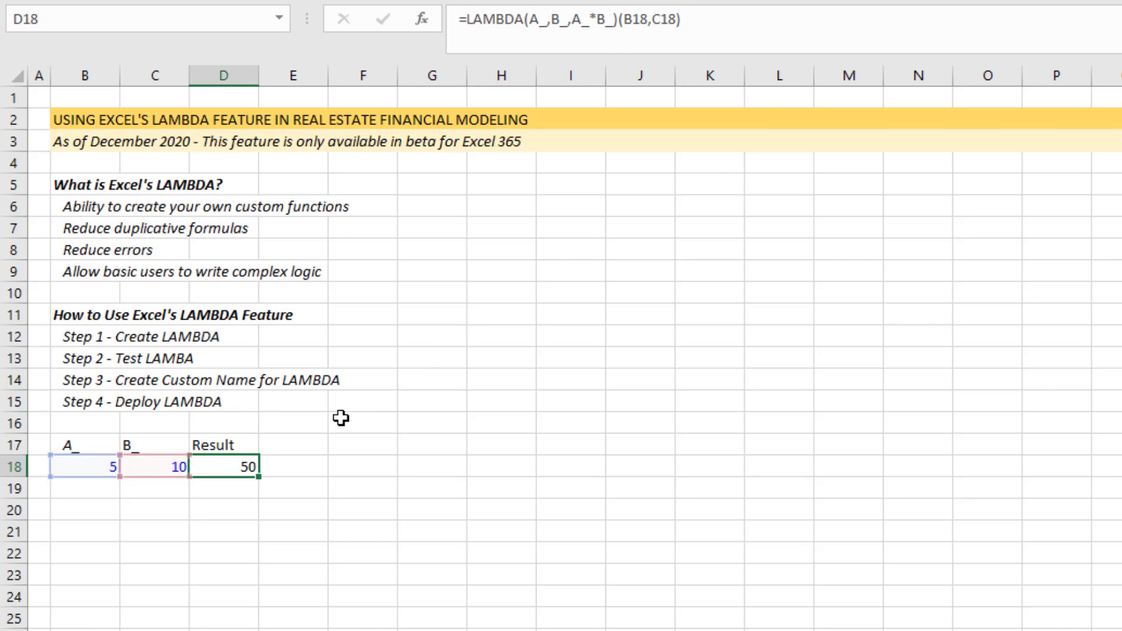
pyautogui.click(88, 381)
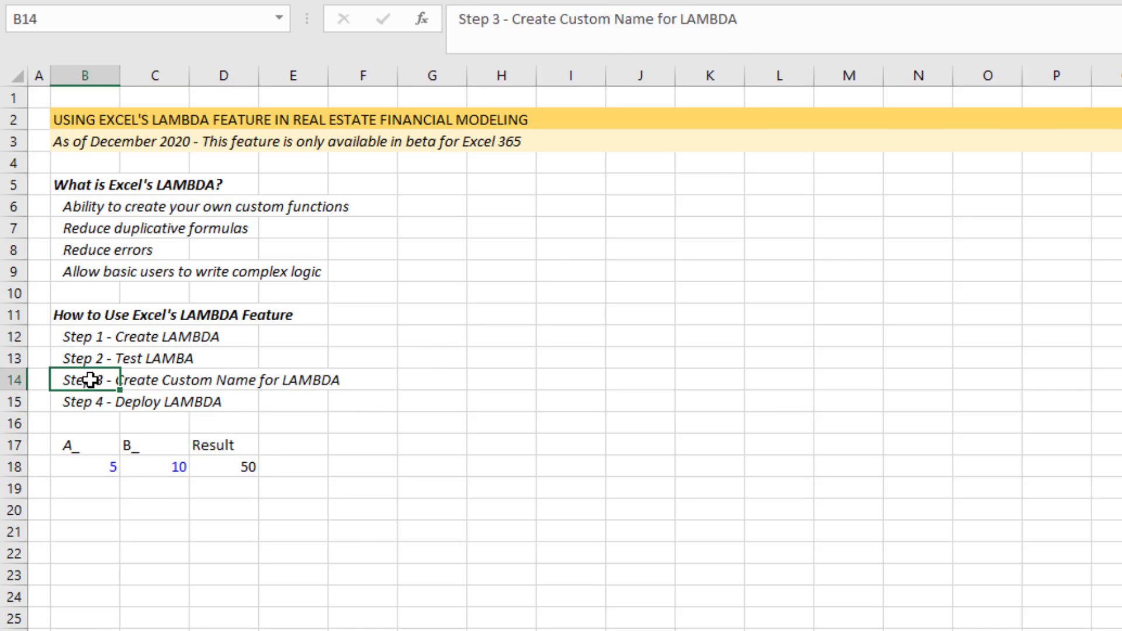
# - Copy only the =LAMBDA(A_,B_,A_*B_) part of the formula in D18, without the (B18,C18) arguments
pyautogui.click(243, 469)
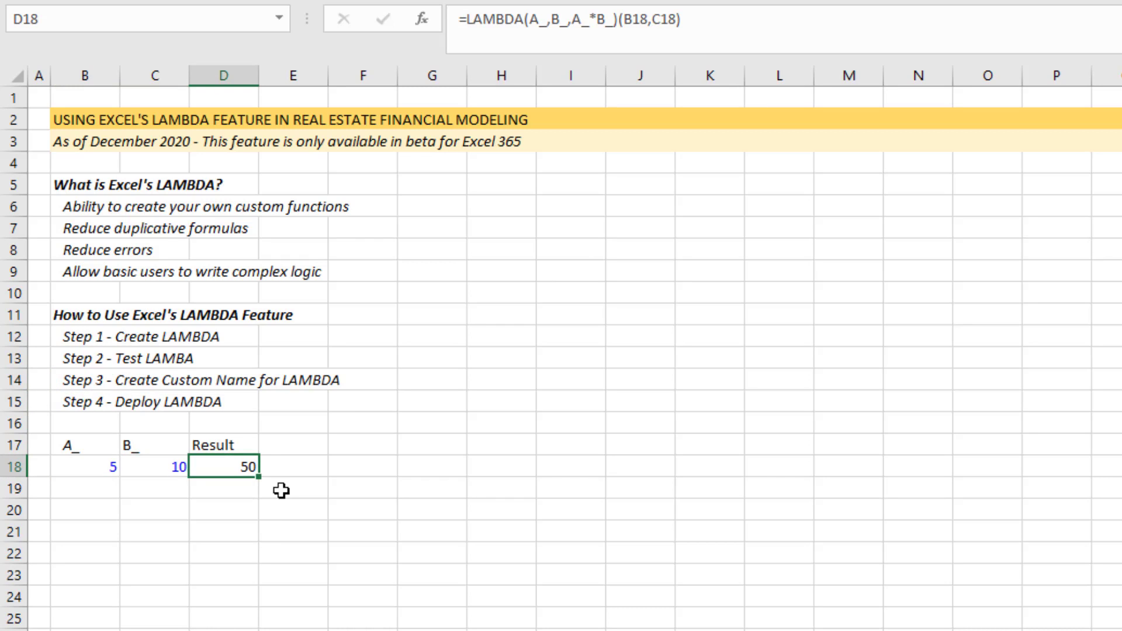
pyautogui.click(620, 19)
pyautogui.moveTo(621, 19); pyautogui.dragTo(453, 11)
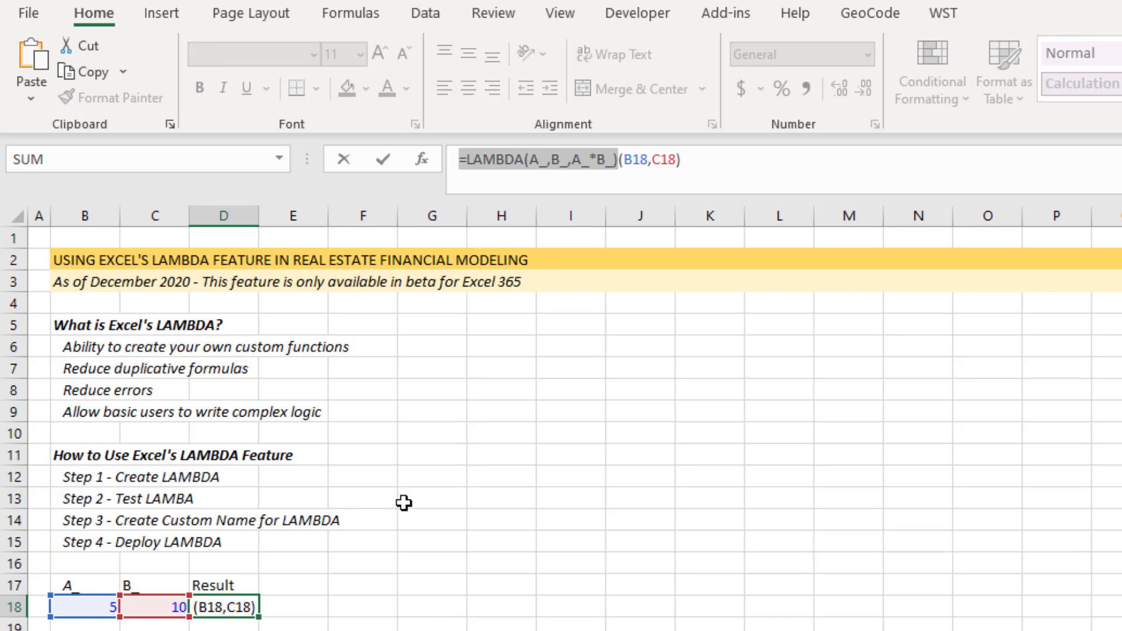
pyautogui.press('Escape')
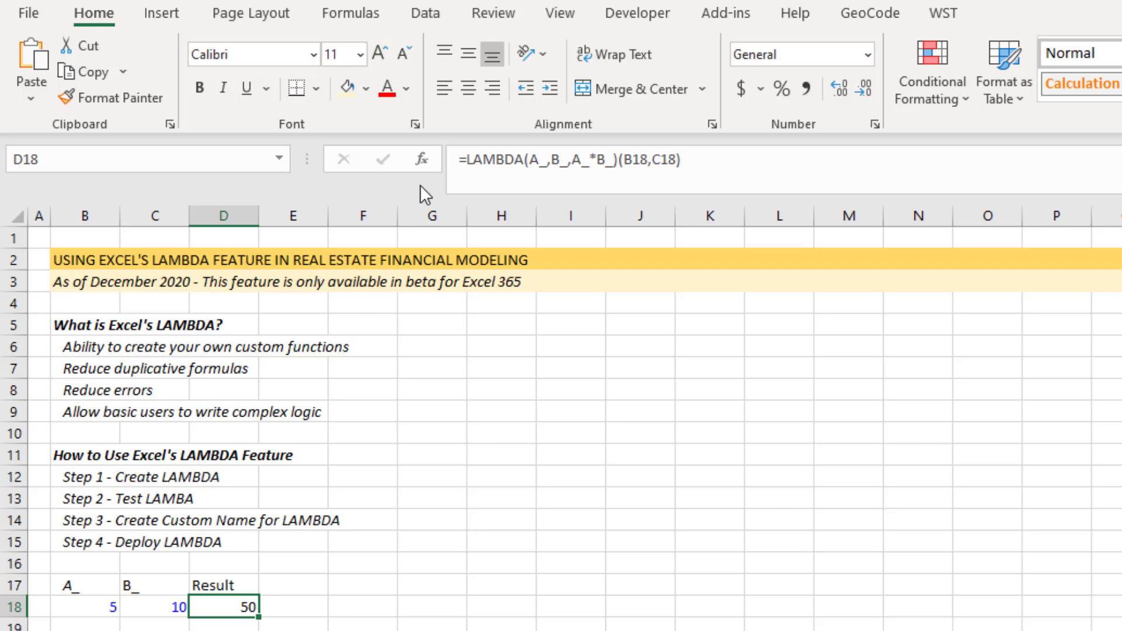
# - Start a new workbook-scoped defined name in the Name Manager and call it A_times_B
pyautogui.click(358, 12)
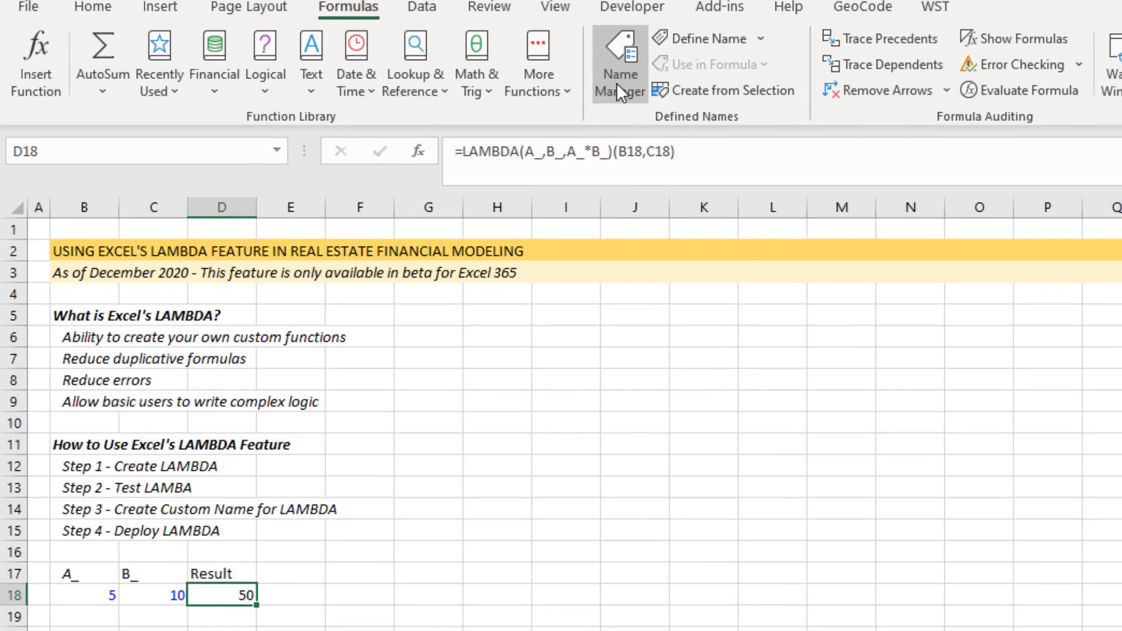
pyautogui.click(616, 82)
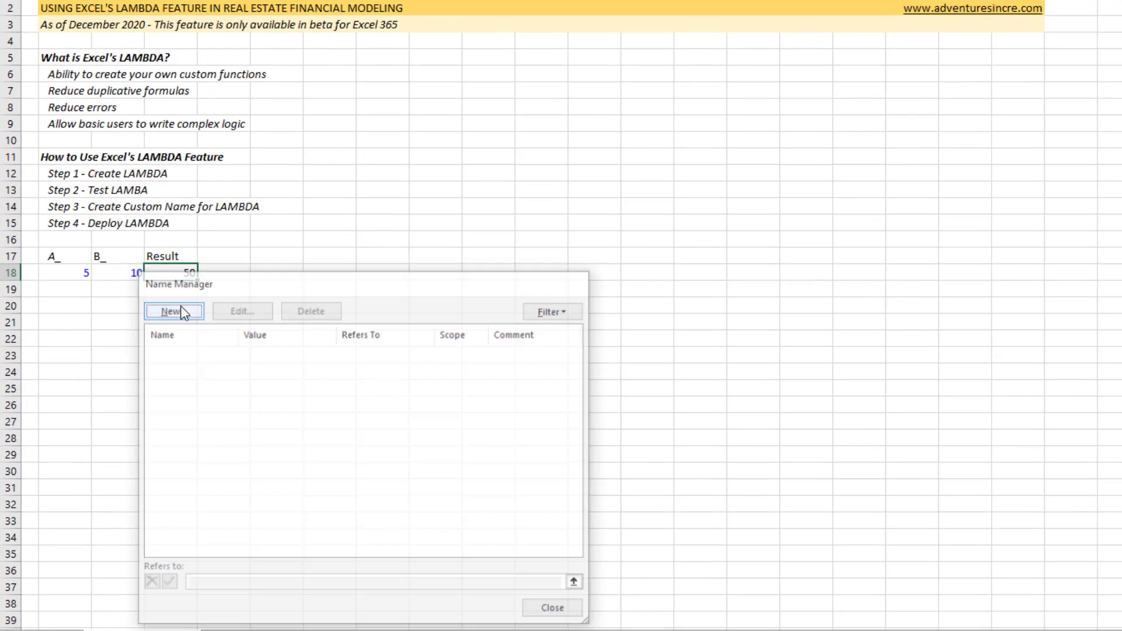
pyautogui.click(183, 309)
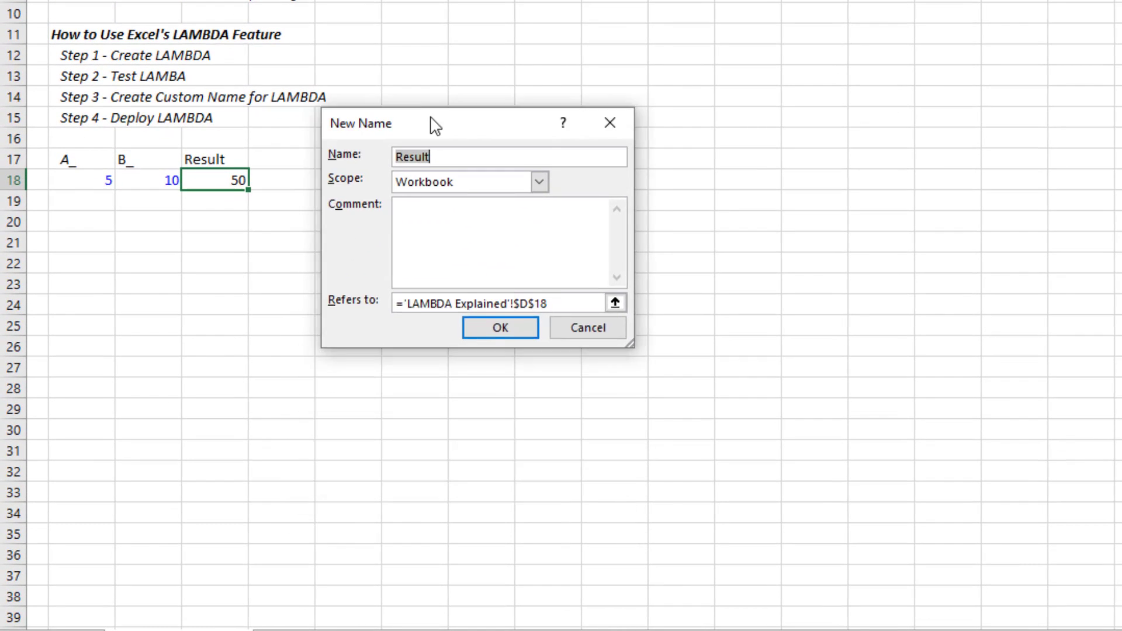
pyautogui.moveTo(436, 126); pyautogui.dragTo(454, 14)
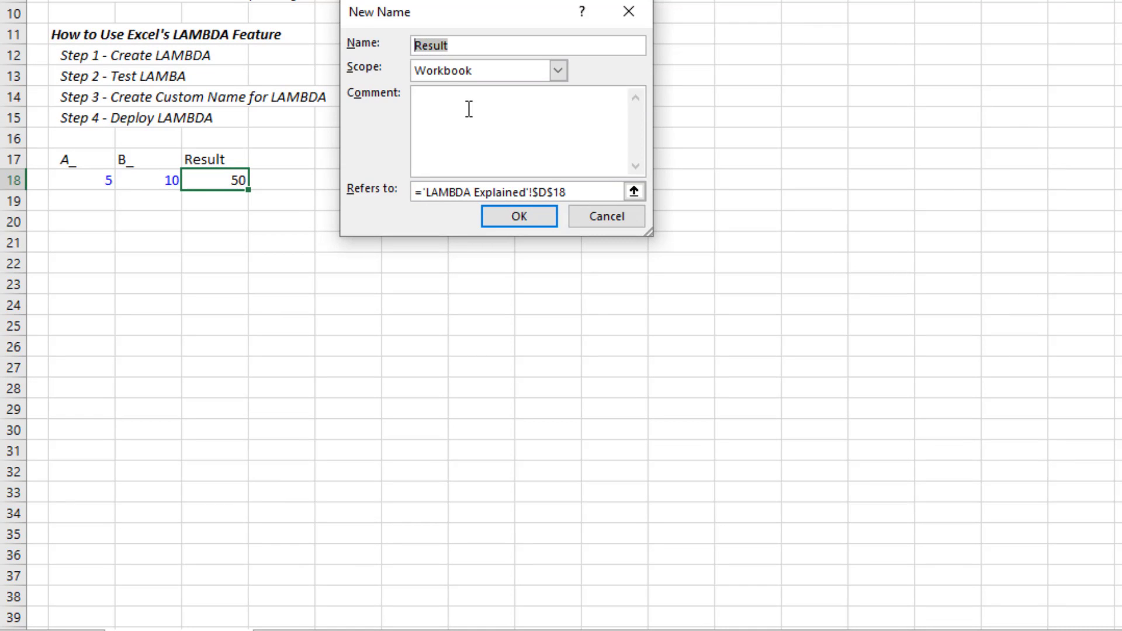
pyautogui.write('A_times_B')
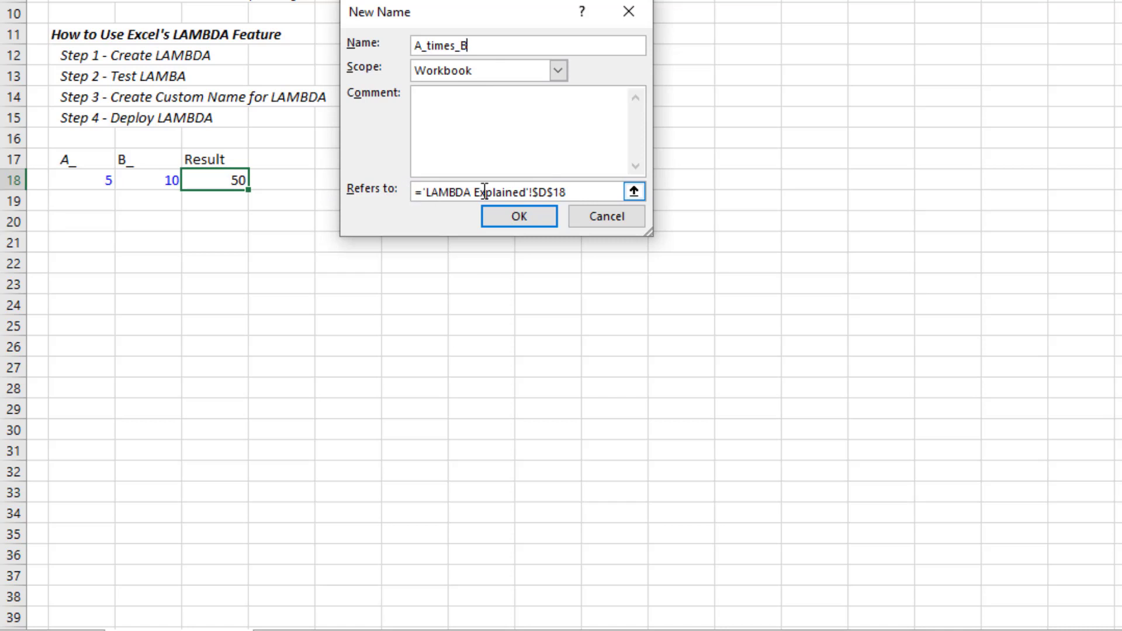
# - Make the new name refer to =LAMBDA(A_,B_,A_*B_), add the comment [Enter A_],[Enter B_], save it and close the Name Manager
pyautogui.moveTo(578, 193); pyautogui.dragTo(413, 192)
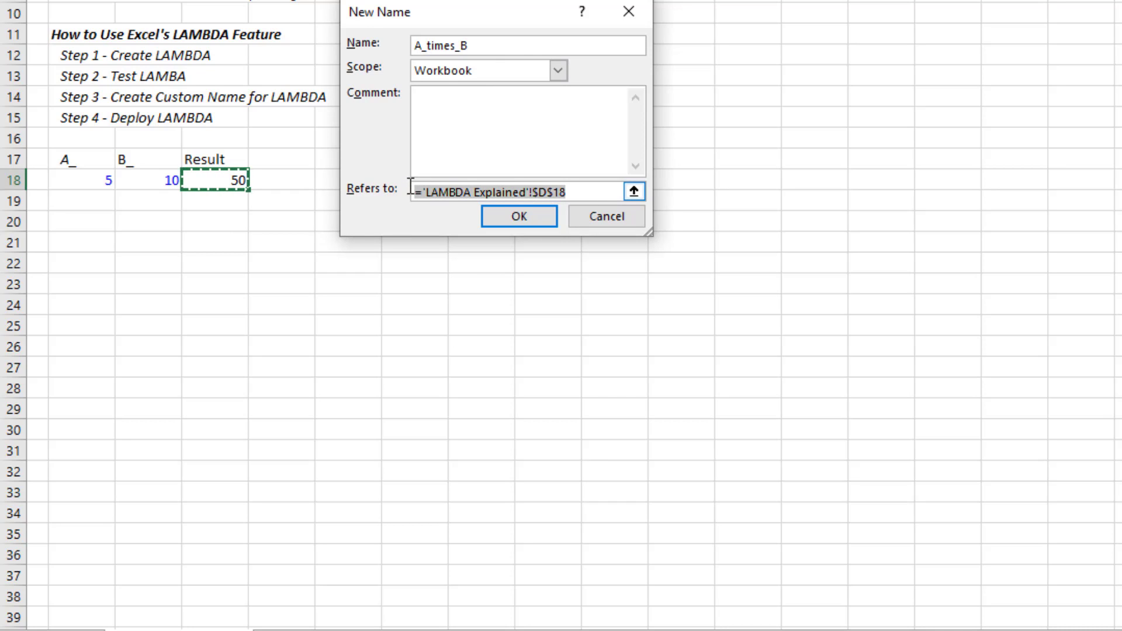
pyautogui.press('Delete')
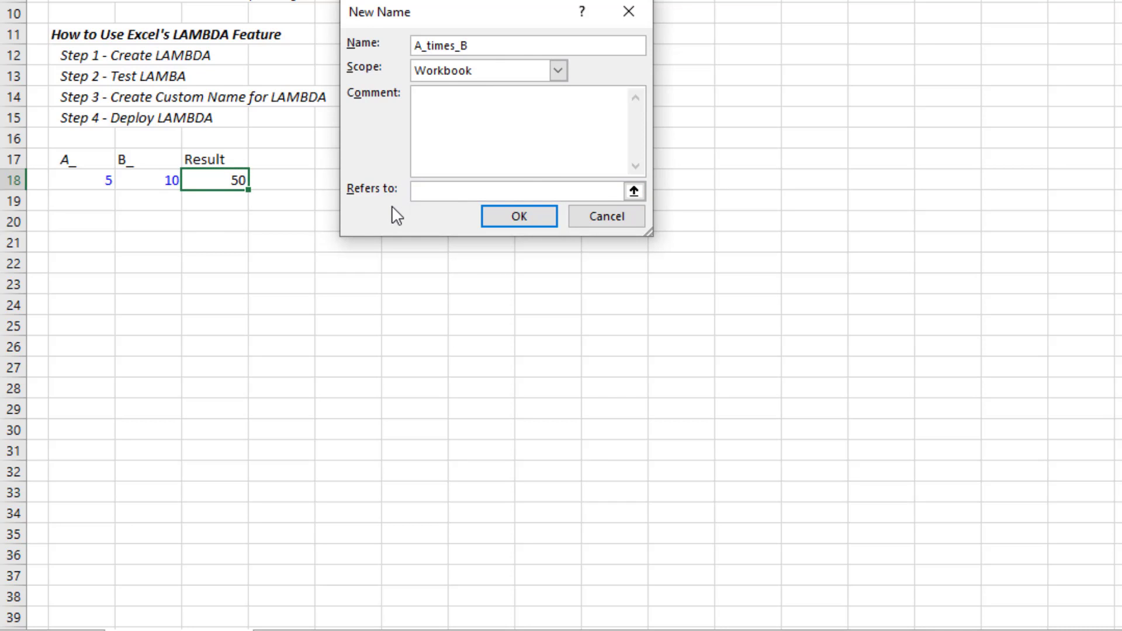
pyautogui.write('=LAMBDA(A_,B_,A_*B_)')
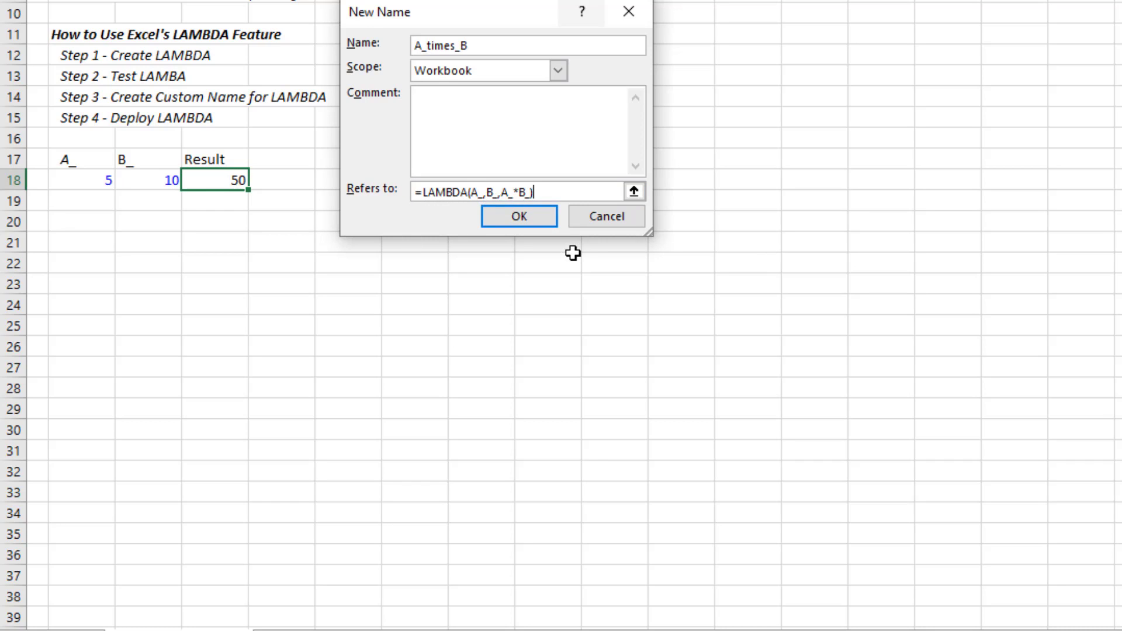
pyautogui.click(455, 104)
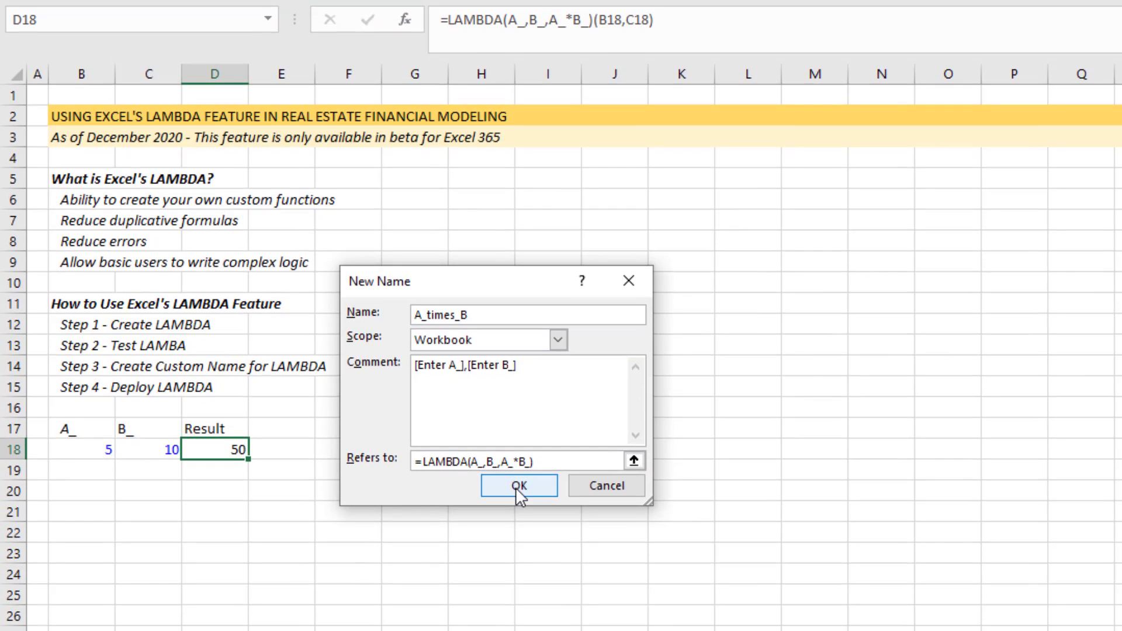
pyautogui.click(517, 490)
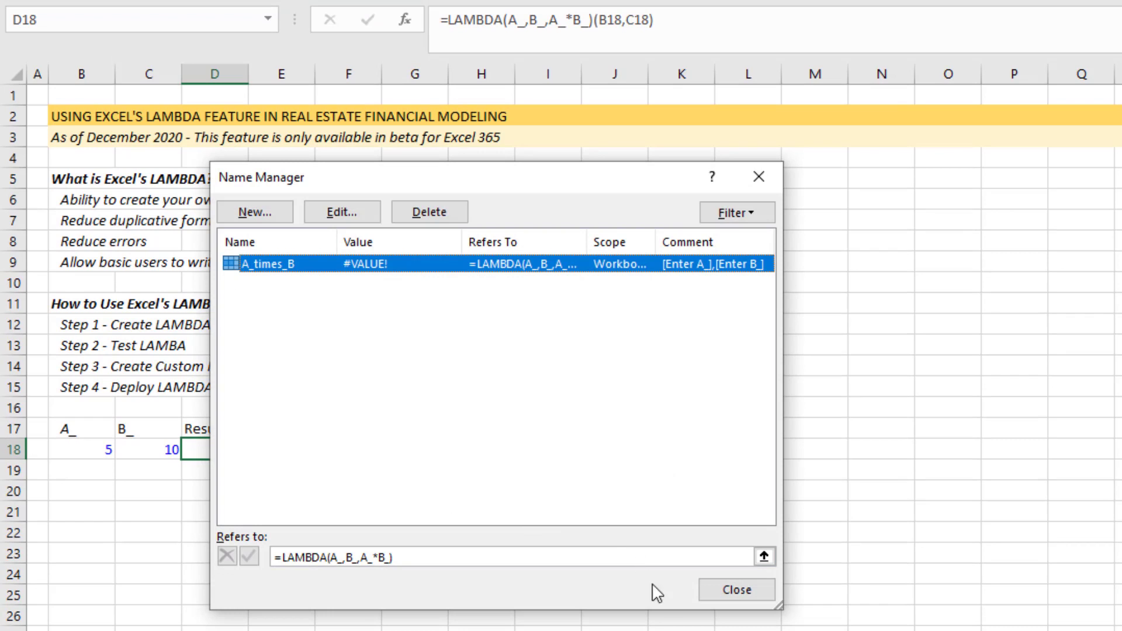
pyautogui.click(722, 589)
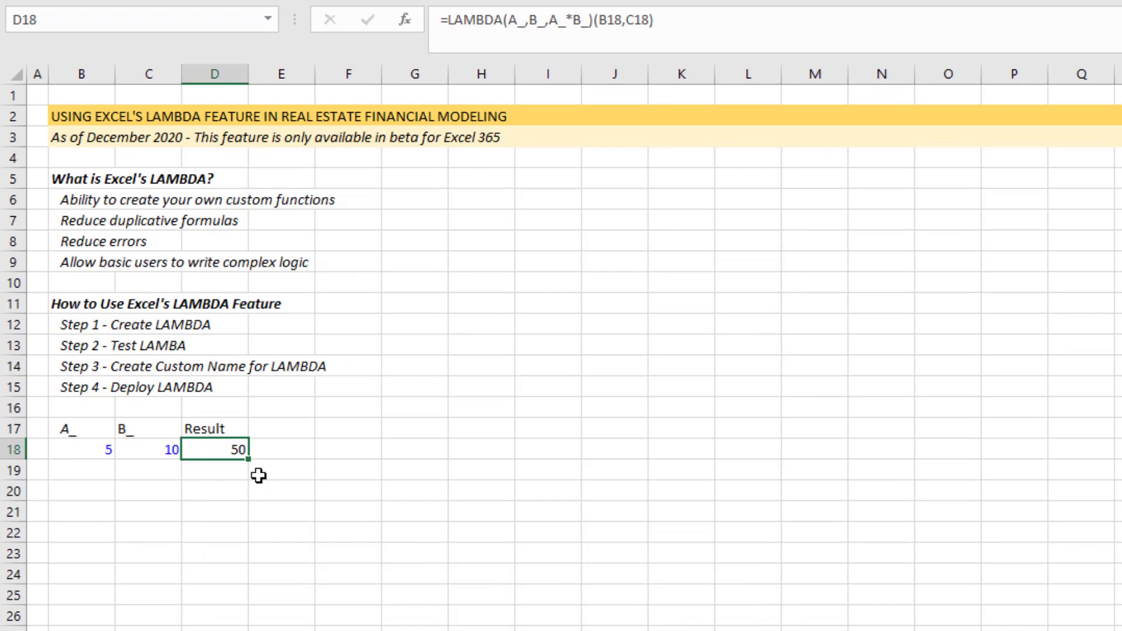
# - Use the custom function in G18 with the formula =A_times_B(B18,C18)
pyautogui.click(284, 449)
pyautogui.press('Left')
pyautogui.press('Right')
pyautogui.press('Right')
pyautogui.press('Right')
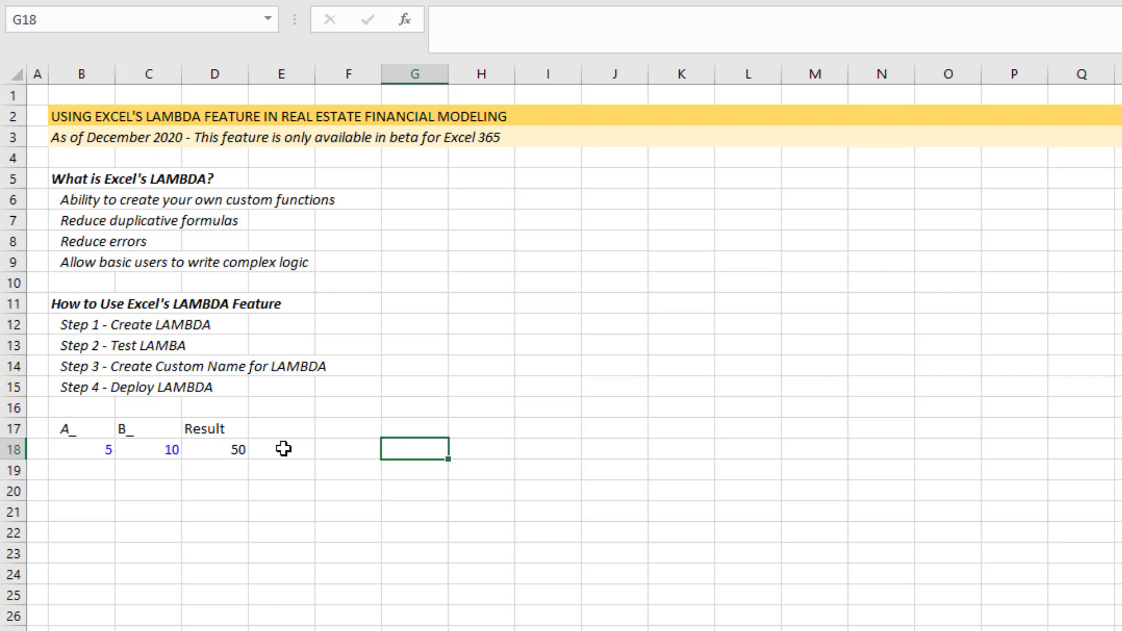
pyautogui.write('=a')
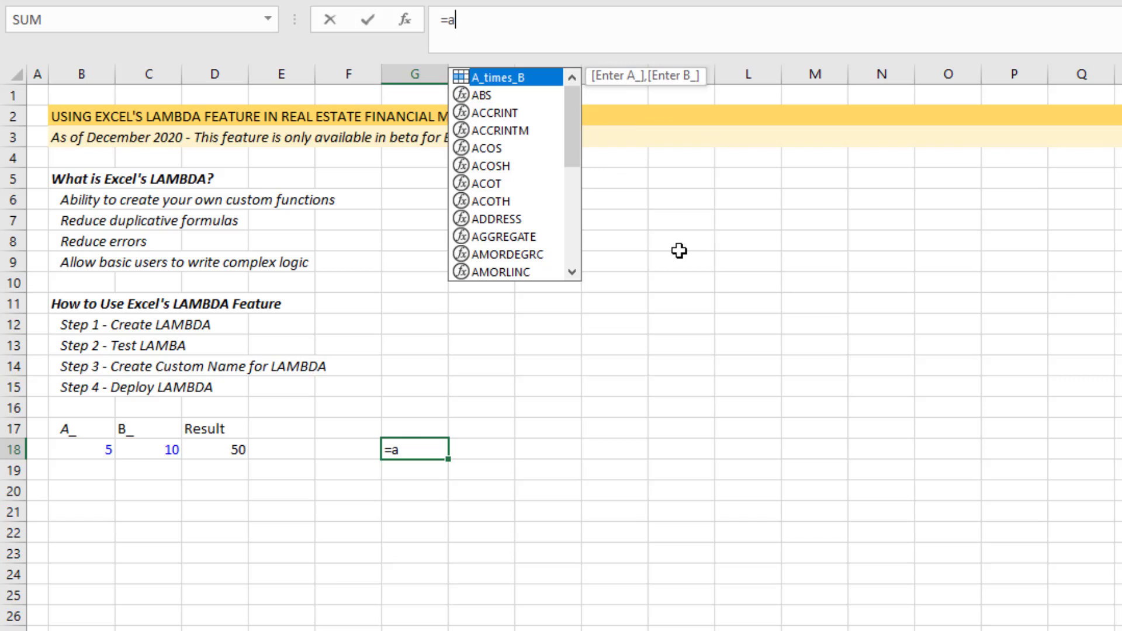
pyautogui.press('Tab')
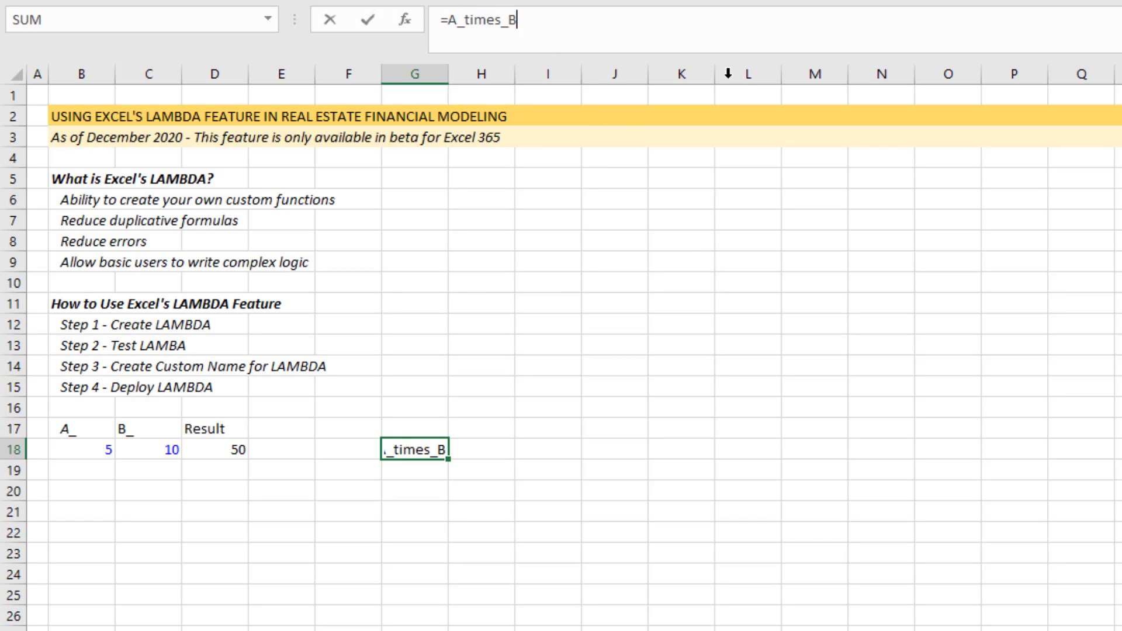
pyautogui.write('(')
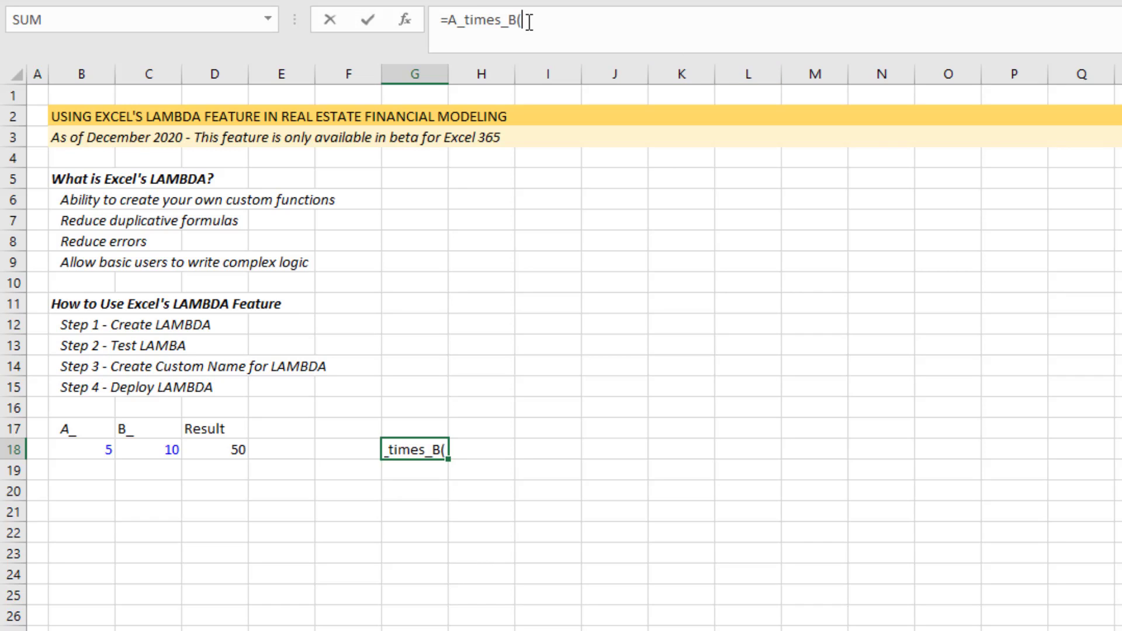
pyautogui.click(83, 450)
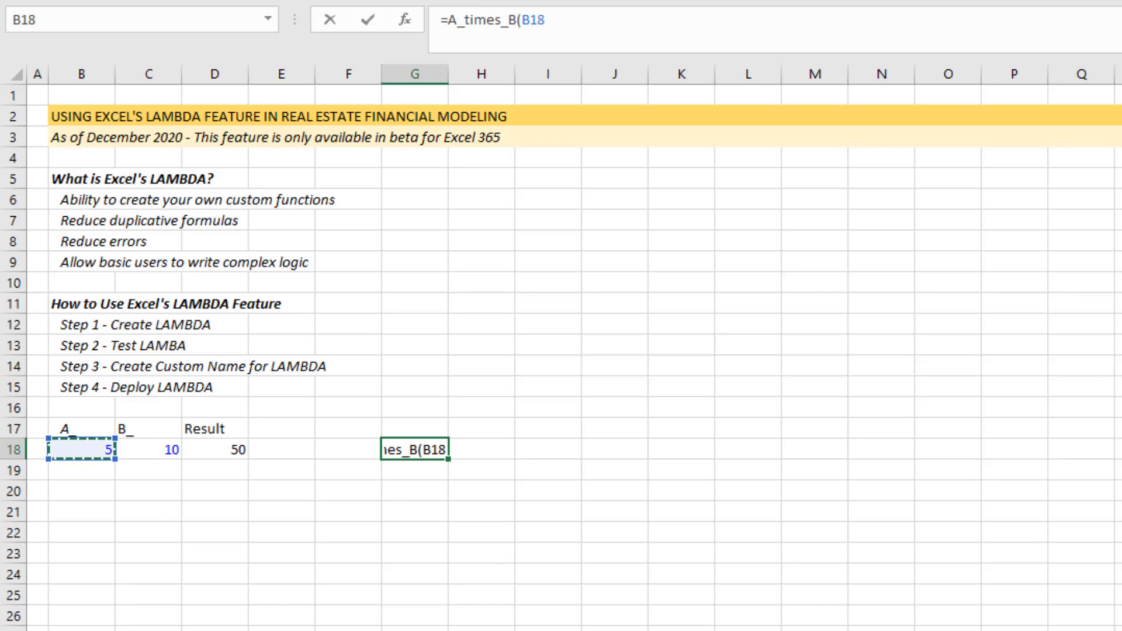
pyautogui.write(',')
pyautogui.click(149, 455)
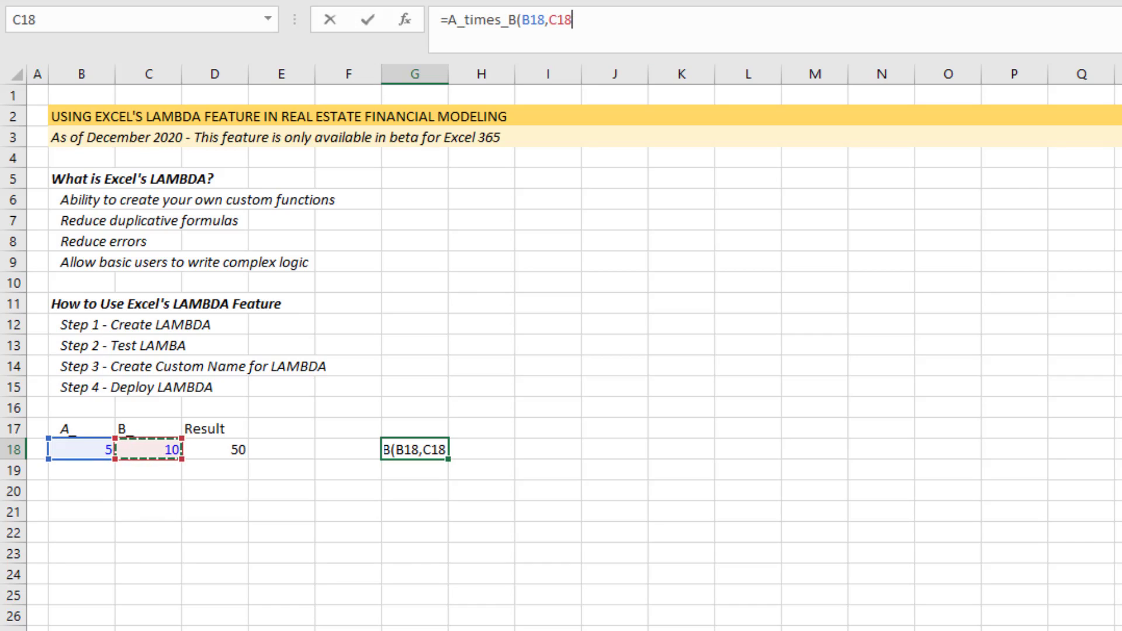
pyautogui.write(')')
pyautogui.press('Return')
pyautogui.press('Up')
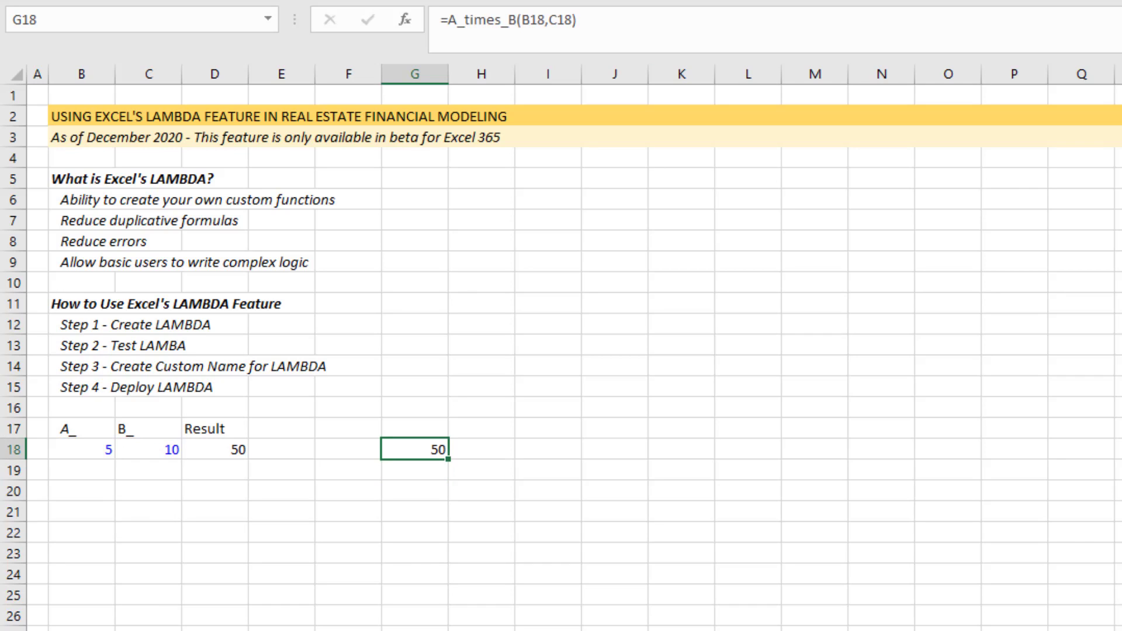
# - Copy the A_ and B_ input values in B18:C18 down through row 21
pyautogui.press('Left')
pyautogui.press('Left')
pyautogui.press('Left')
pyautogui.press('Left')
pyautogui.press('Left')
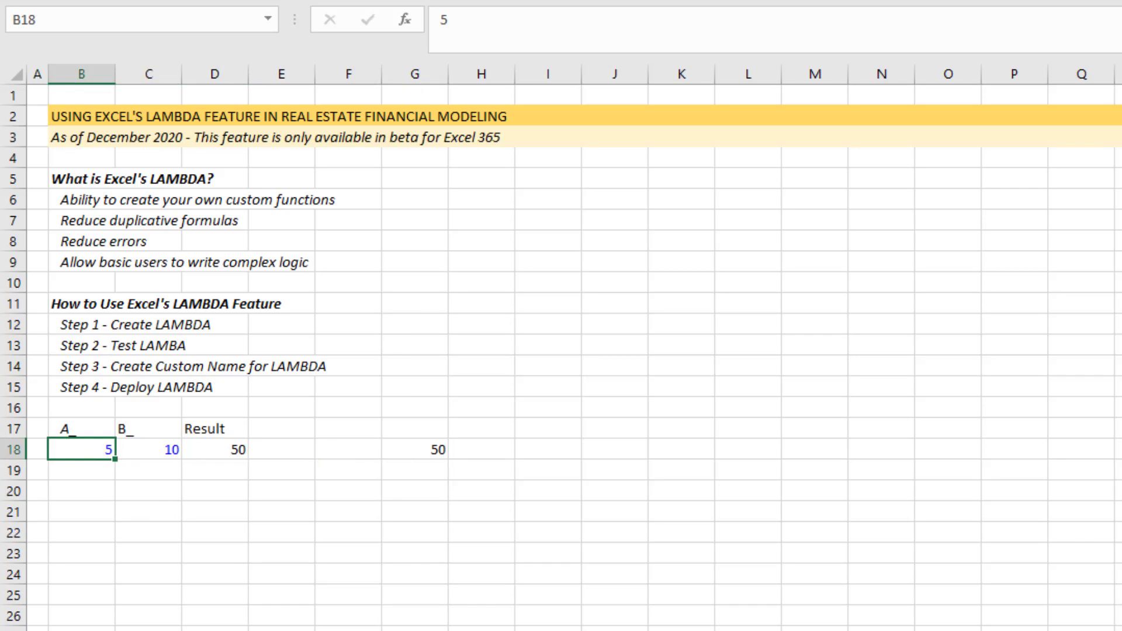
pyautogui.press('Down')
pyautogui.press('Up')
pyautogui.press('Down')
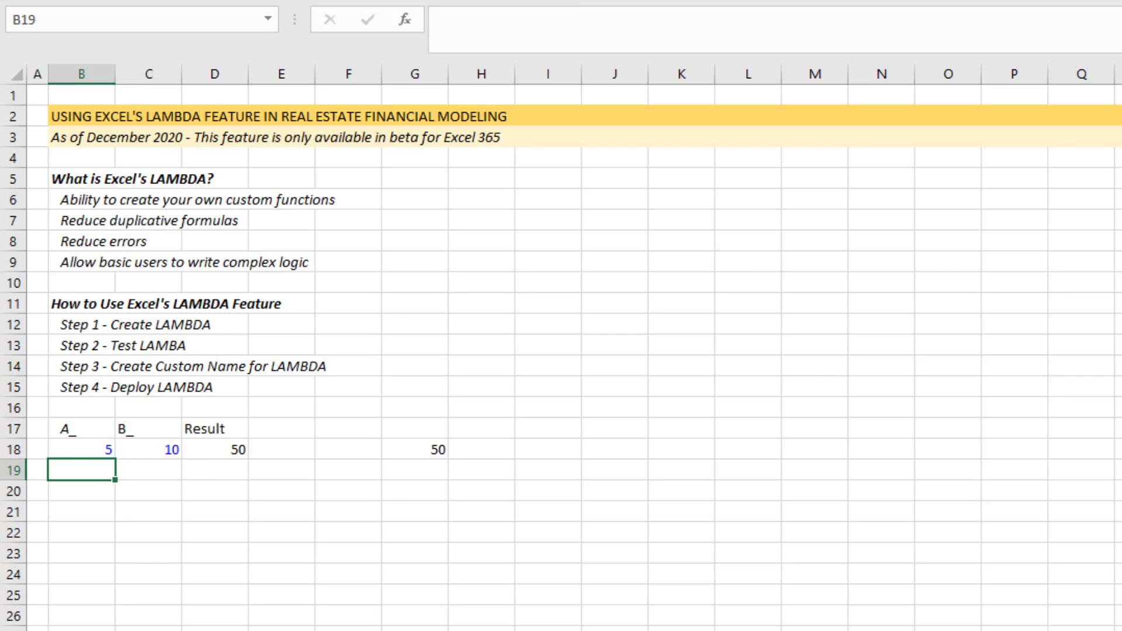
pyautogui.press('Up')
pyautogui.hotkey('shift', 'Right')
pyautogui.hotkey('ctrl', 'c')
pyautogui.hotkey('shift', 'Down')
pyautogui.hotkey('shift', 'Down')
pyautogui.hotkey('shift', 'Down')
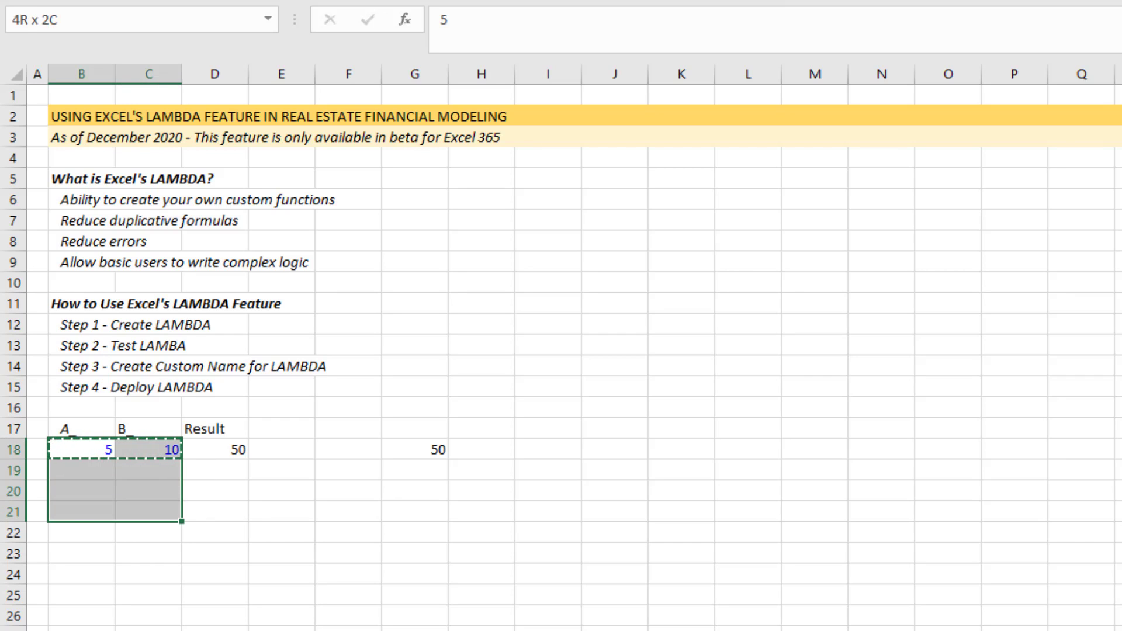
pyautogui.hotkey('ctrl', 'v')
# - Replace the copied inputs with 2 and 4 in row 19, 8 and 3 in row 20, and 7 and 2 in row 21
pyautogui.press('Up')
pyautogui.press('Down')
pyautogui.press('Down')
pyautogui.write('2')
pyautogui.press('Tab')
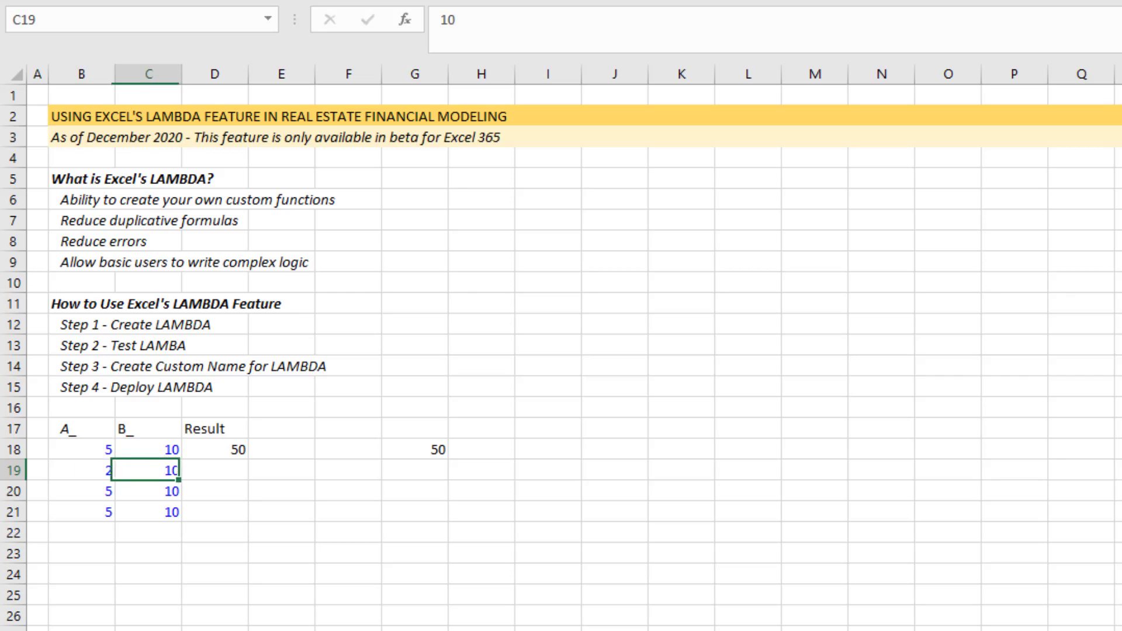
pyautogui.write('4')
pyautogui.press('Return')
pyautogui.write('8')
pyautogui.press('Tab')
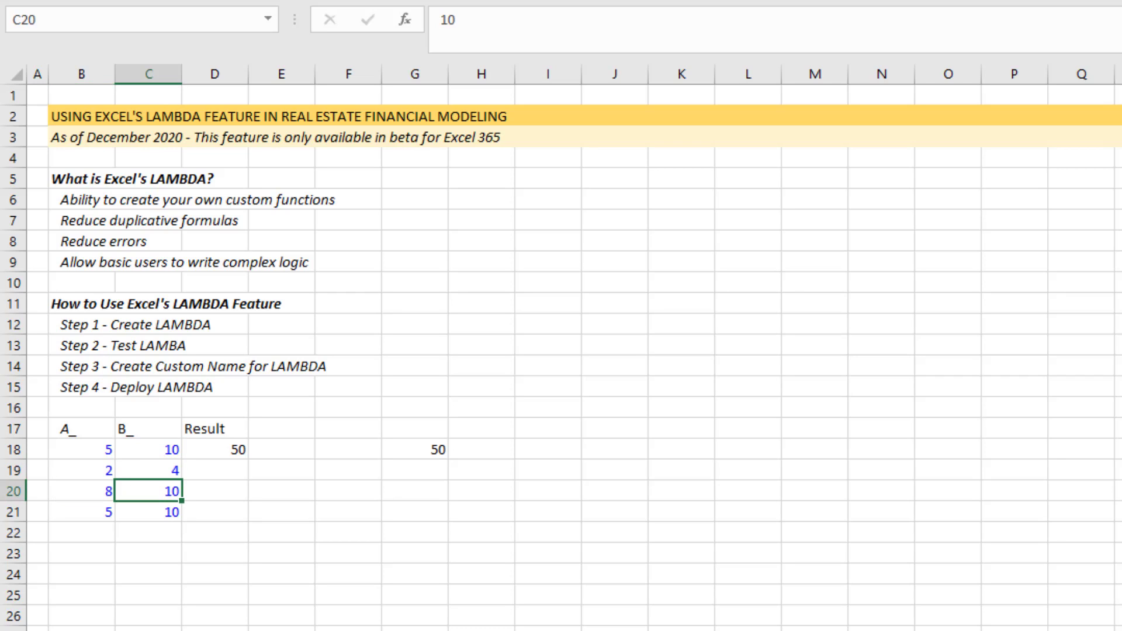
pyautogui.write('3')
pyautogui.press('Return')
pyautogui.write('7')
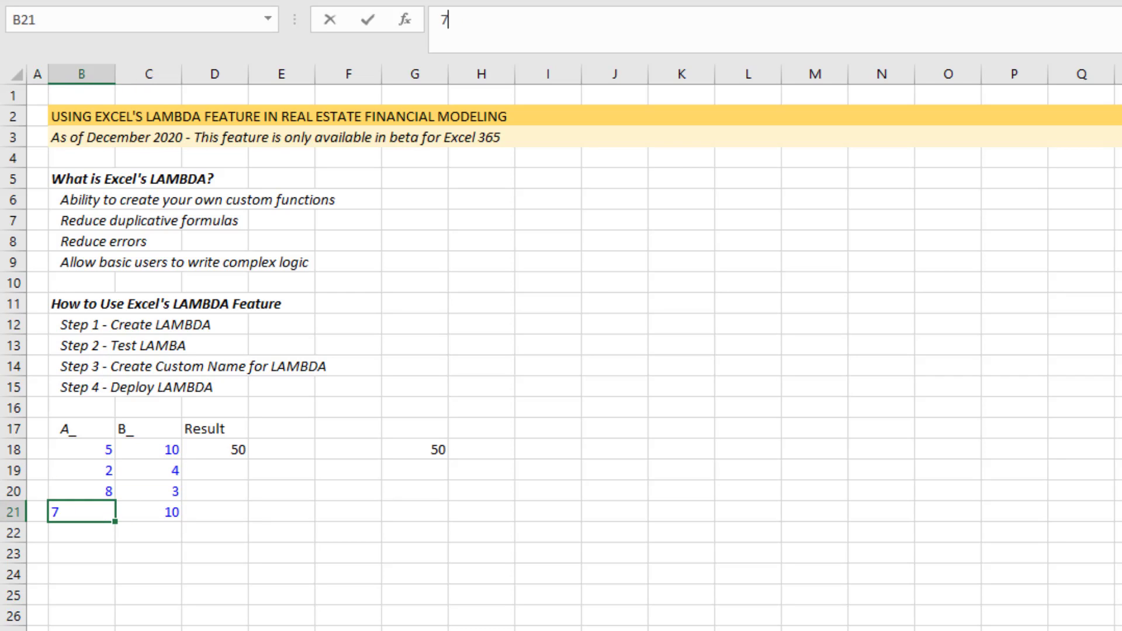
pyautogui.press('Tab')
pyautogui.write('2')
pyautogui.press('Return')
# - Copy the A_times_B formula in G18 down through G21
pyautogui.press('Up')
pyautogui.press('Right')
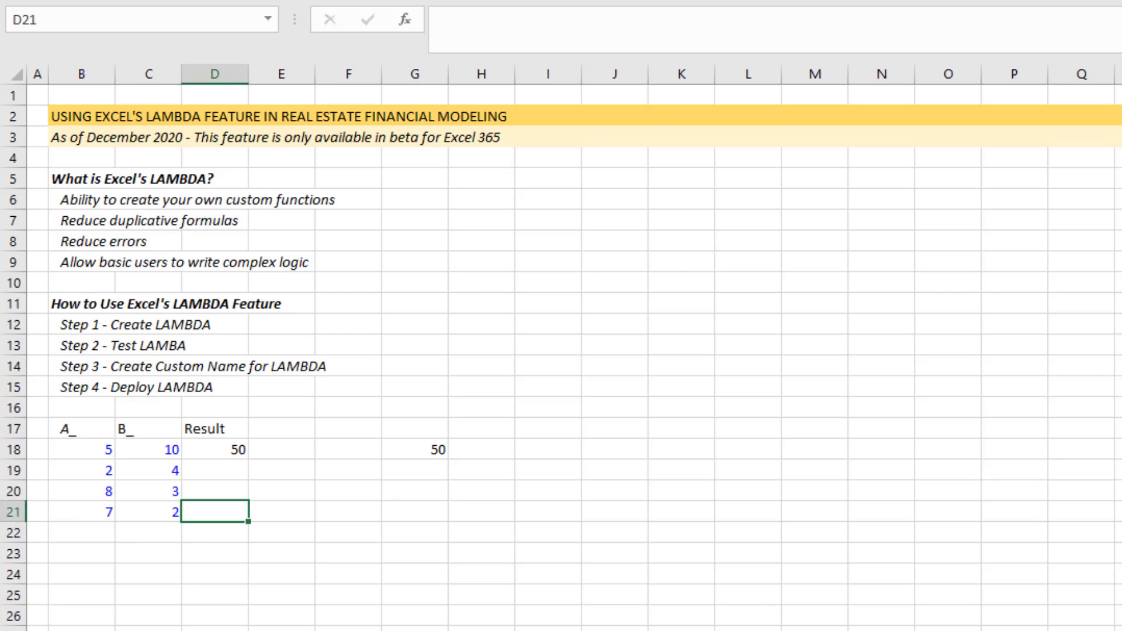
pyautogui.press('Right')
pyautogui.press('Right')
pyautogui.press('Right')
pyautogui.press('Up')
pyautogui.press('Up')
pyautogui.press('Up')
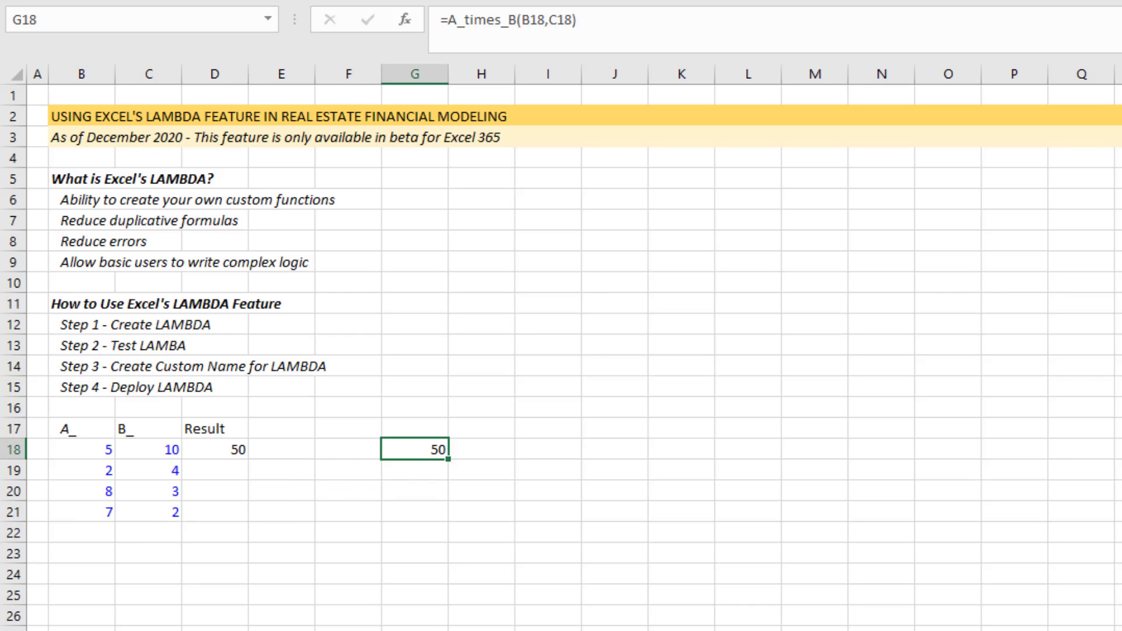
pyautogui.hotkey('ctrl', 'c')
pyautogui.hotkey('shift', 'Down')
pyautogui.hotkey('shift', 'Down')
pyautogui.hotkey('shift', 'Down')
pyautogui.hotkey('ctrl', 'v')
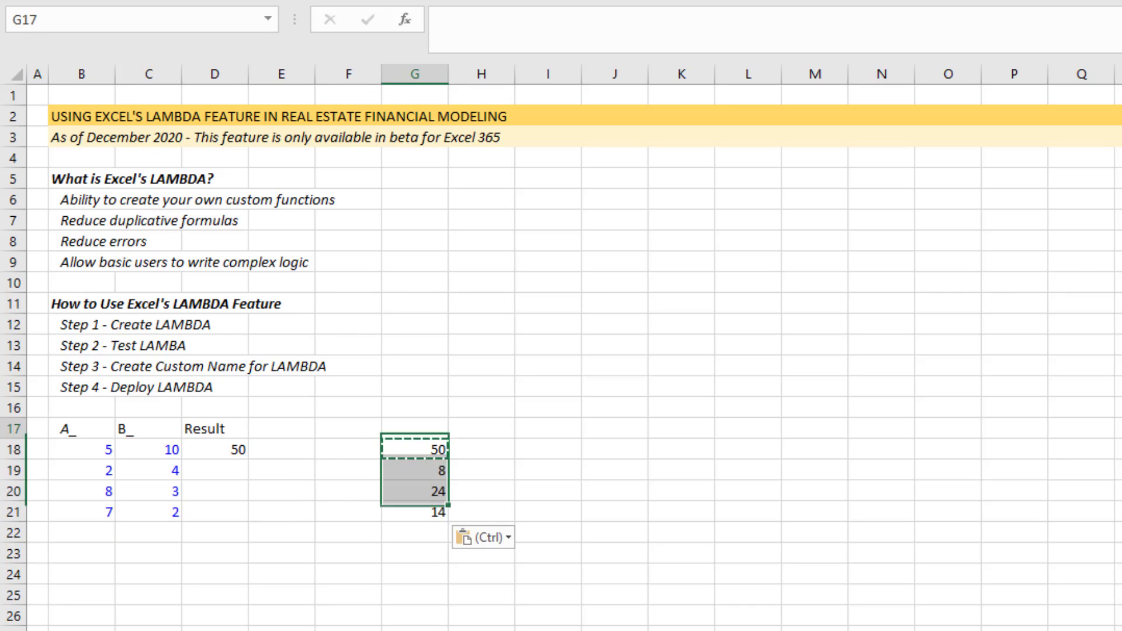
pyautogui.hotkey('shift', 'Up')
pyautogui.hotkey('shift', 'Up')
pyautogui.press('Escape')
# - Check that the copied A_times_B formulas in G19:G21 reference the inputs on their own rows
pyautogui.press('Down')
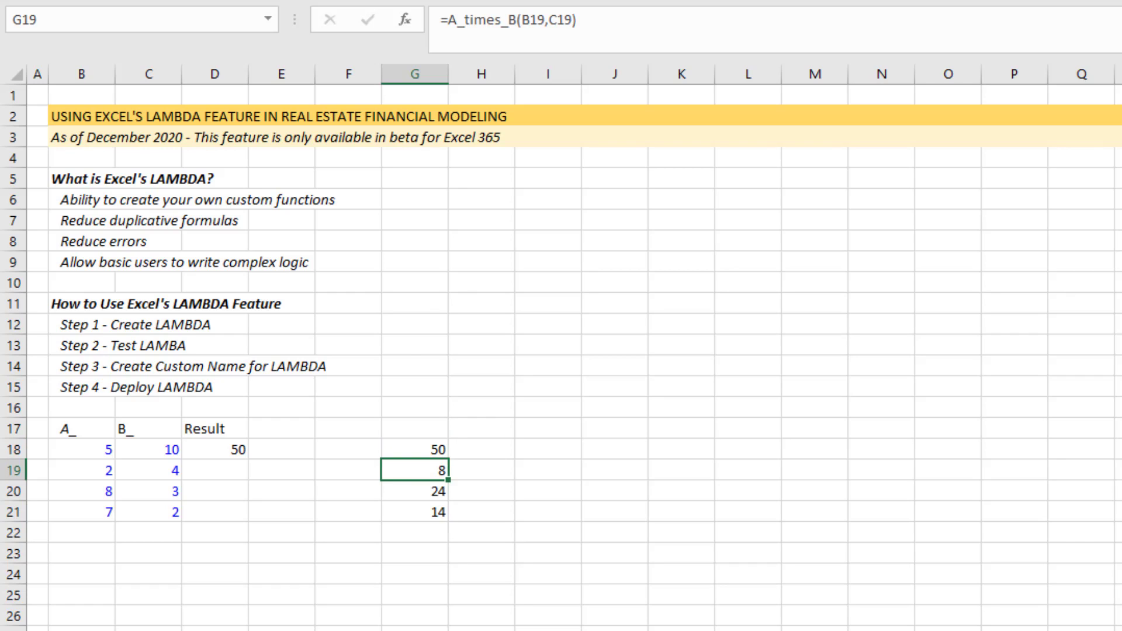
pyautogui.press('Up')
pyautogui.press('Left')
pyautogui.press('Left')
pyautogui.press('Left')
pyautogui.press('Left')
pyautogui.press('Right')
pyautogui.press('Right')
pyautogui.press('Right')
pyautogui.press('Right')
pyautogui.press('Down')
pyautogui.press('Right')
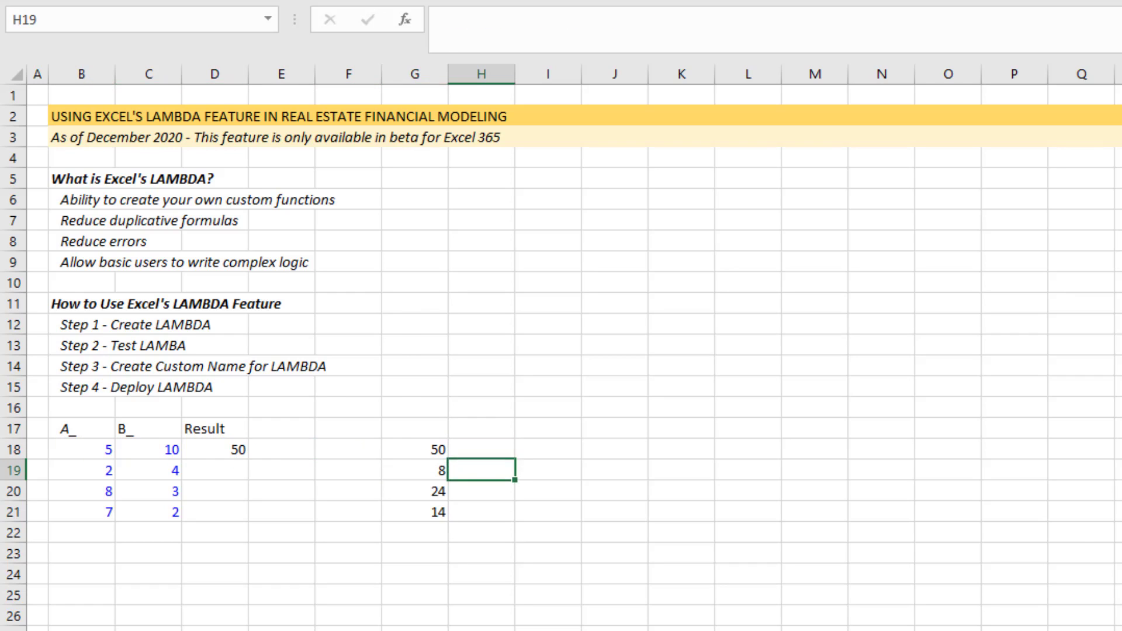
pyautogui.press('Left')
pyautogui.press('Down')
pyautogui.press('Down')
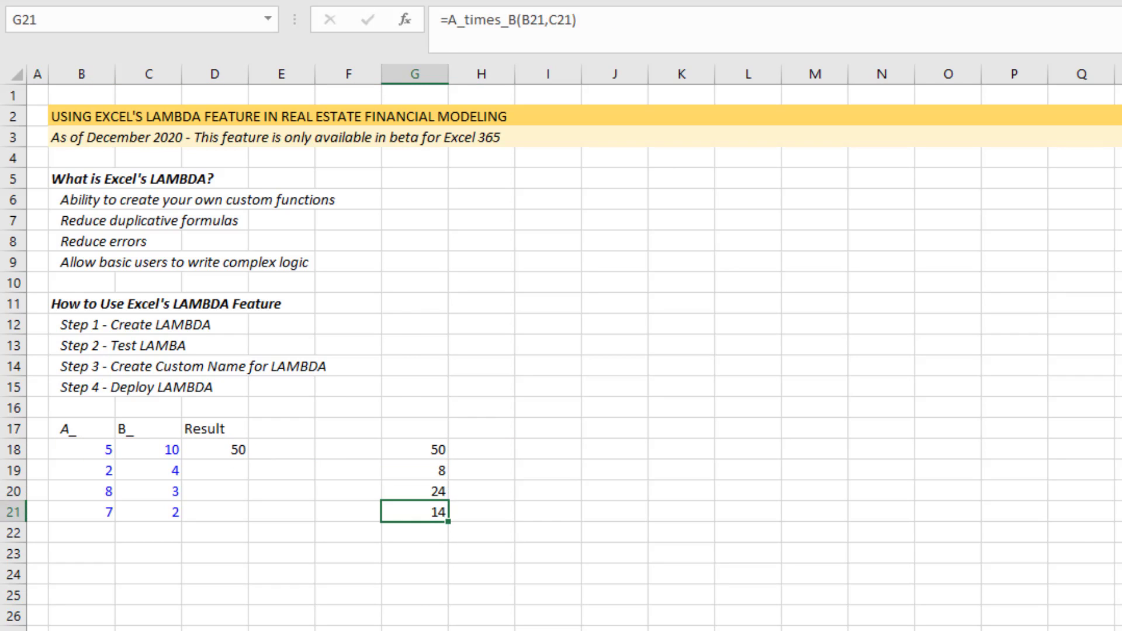
pyautogui.press('Up')
pyautogui.press('Up')
# - Switch to the Development Cash Flow sheet and review the Hard Costs start month, end month and length
pyautogui.hotkey('ctrl', 'Home')
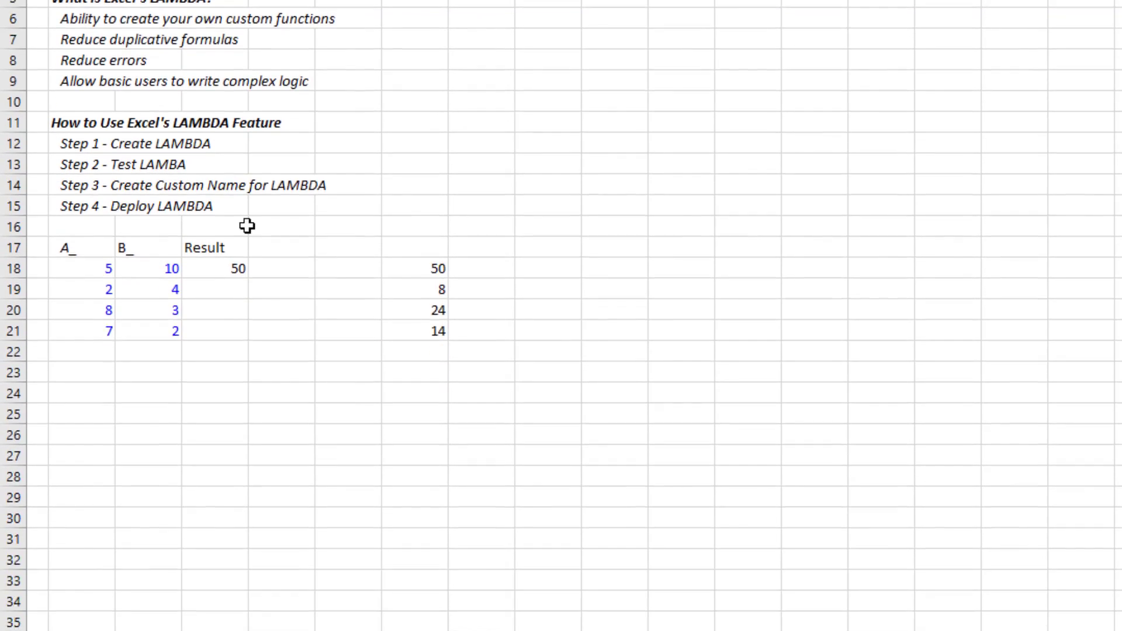
pyautogui.click(292, 591)
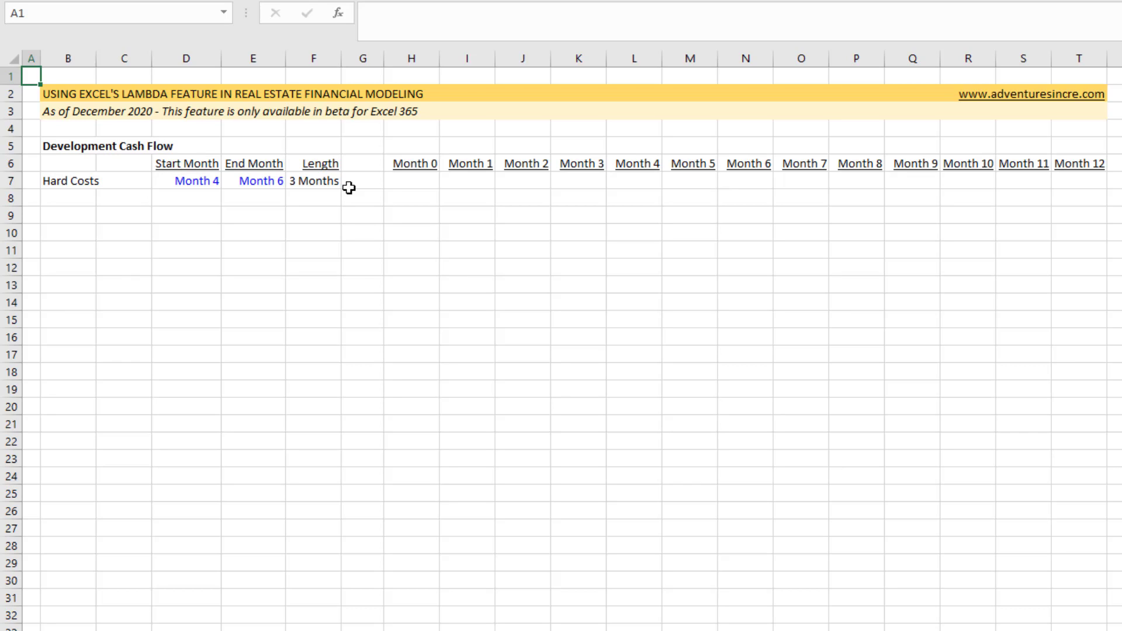
pyautogui.click(61, 184)
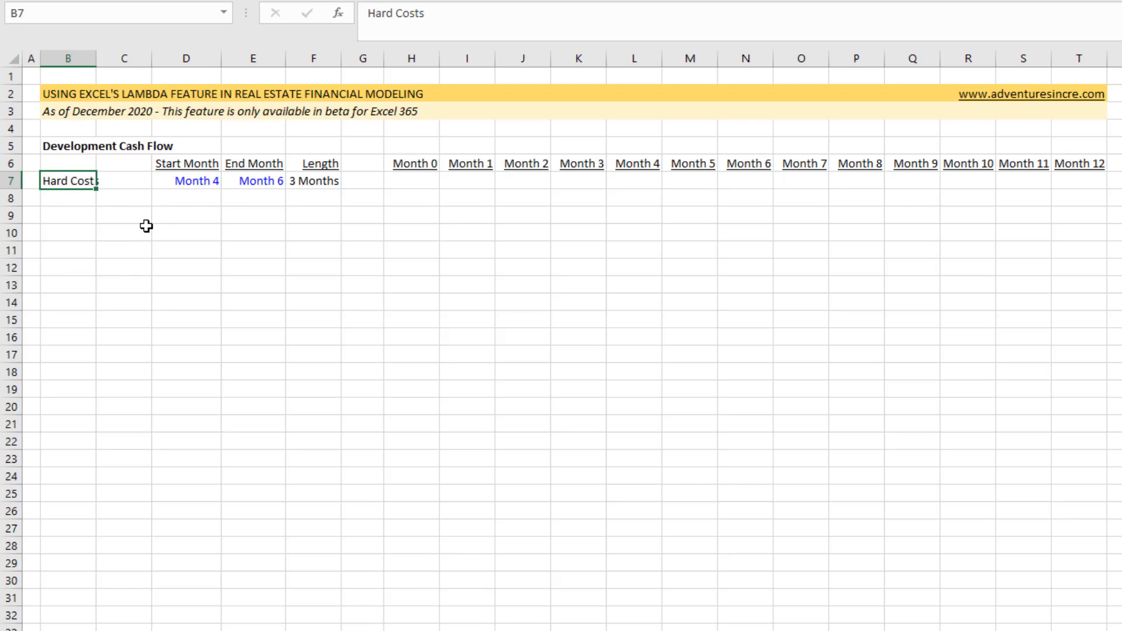
pyautogui.click(210, 182)
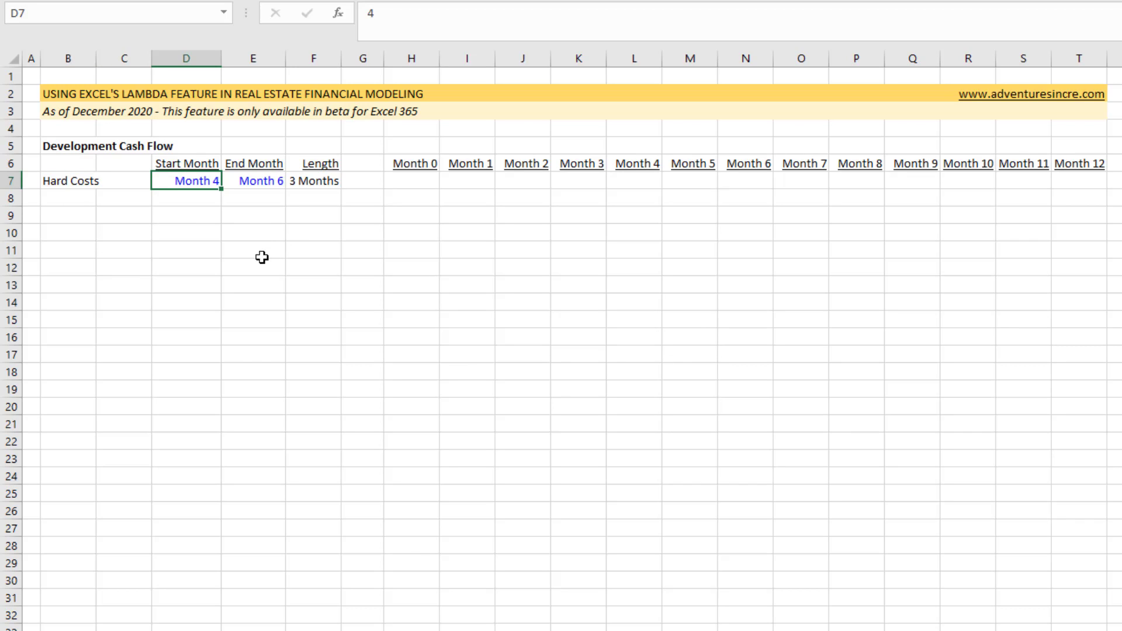
pyautogui.click(265, 180)
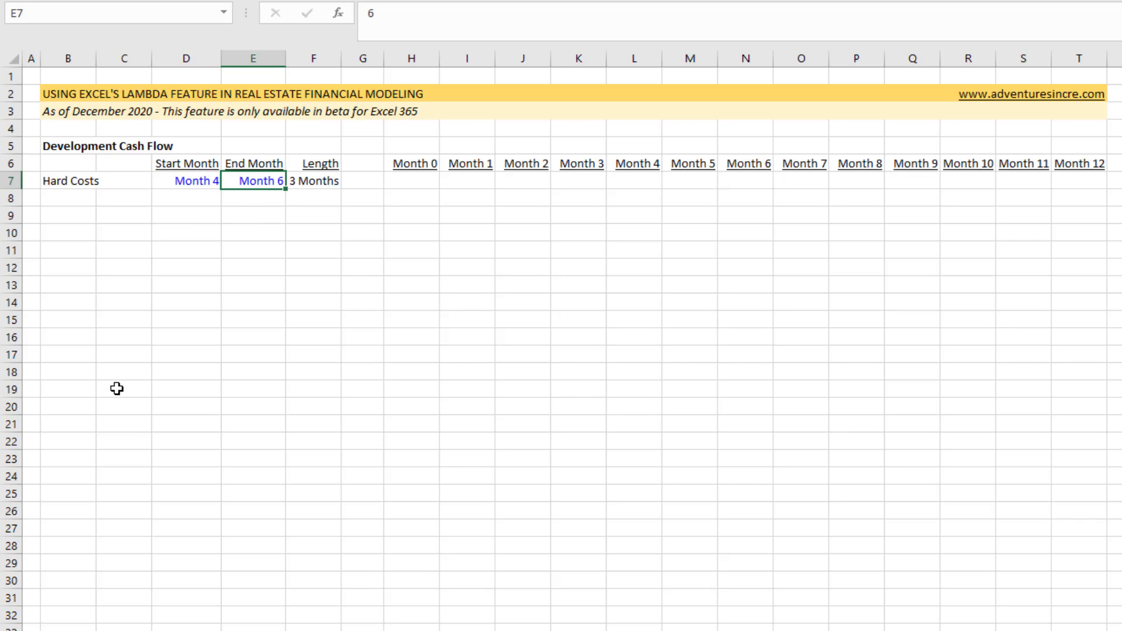
pyautogui.click(319, 181)
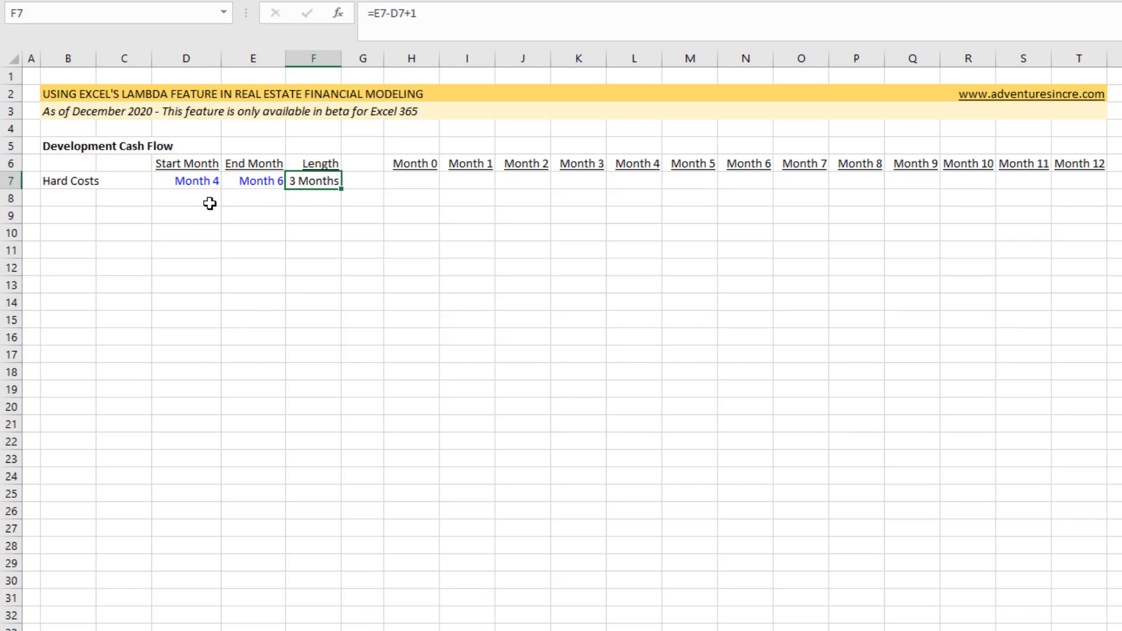
# - Insert a new column before Start Month and give it the header Budget in D6
pyautogui.click(192, 56)
pyautogui.hotkey('ctrl', 'shift', '+')
pyautogui.press('Down')
pyautogui.press('Down')
pyautogui.press('Down')
pyautogui.press('Down')
pyautogui.press('Down')
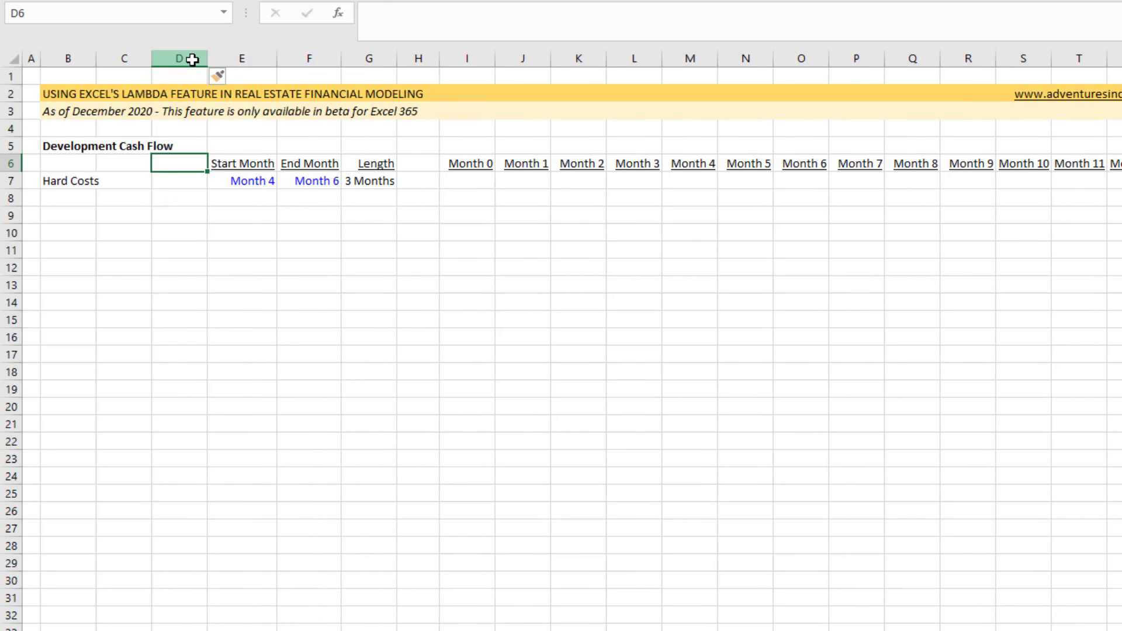
pyautogui.write('Budget')
pyautogui.press('Return')
pyautogui.press('Up')
# - Right-align columns D to G and underline the Budget header in D6
pyautogui.hotkey('ctrl', 'shift', 'Down')
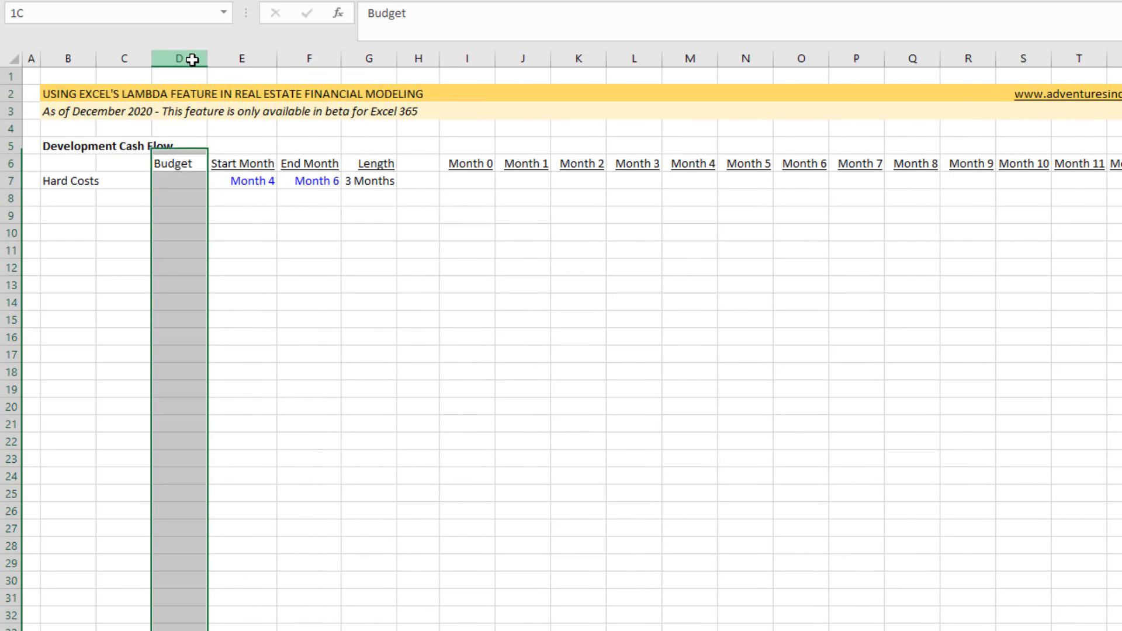
pyautogui.hotkey('ctrl', 'space')
pyautogui.hotkey('shift', 'Right')
pyautogui.hotkey('shift', 'Right')
pyautogui.hotkey('shift', 'Right')
pyautogui.hotkey('alt', 'h')
pyautogui.press('a')
pyautogui.press('r')
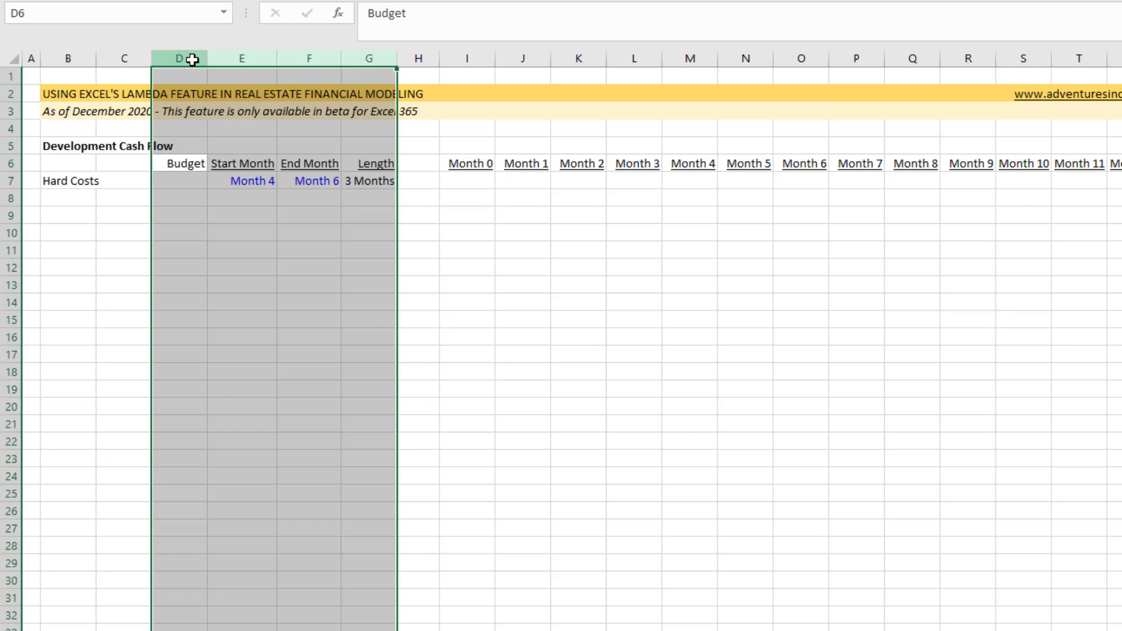
pyautogui.press('Return')
pyautogui.press('Down')
pyautogui.press('Up')
pyautogui.press('Up')
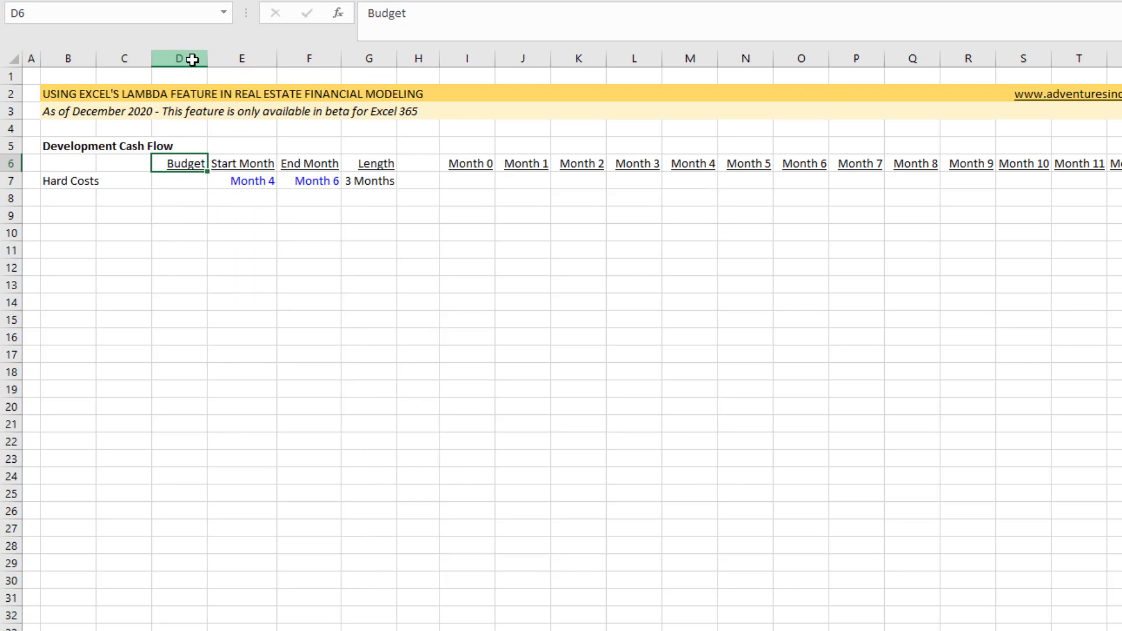
# - Enter a Hard Costs budget of 1000000 in D7
pyautogui.press('Down')
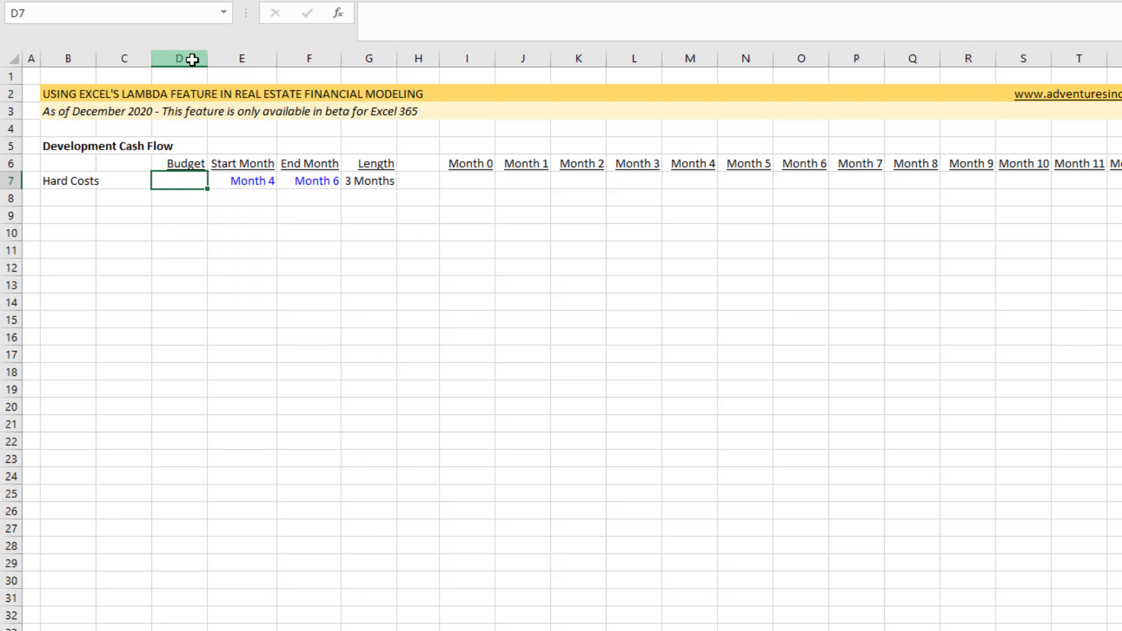
pyautogui.write('1000000')
pyautogui.press('Return')
pyautogui.press('Up')
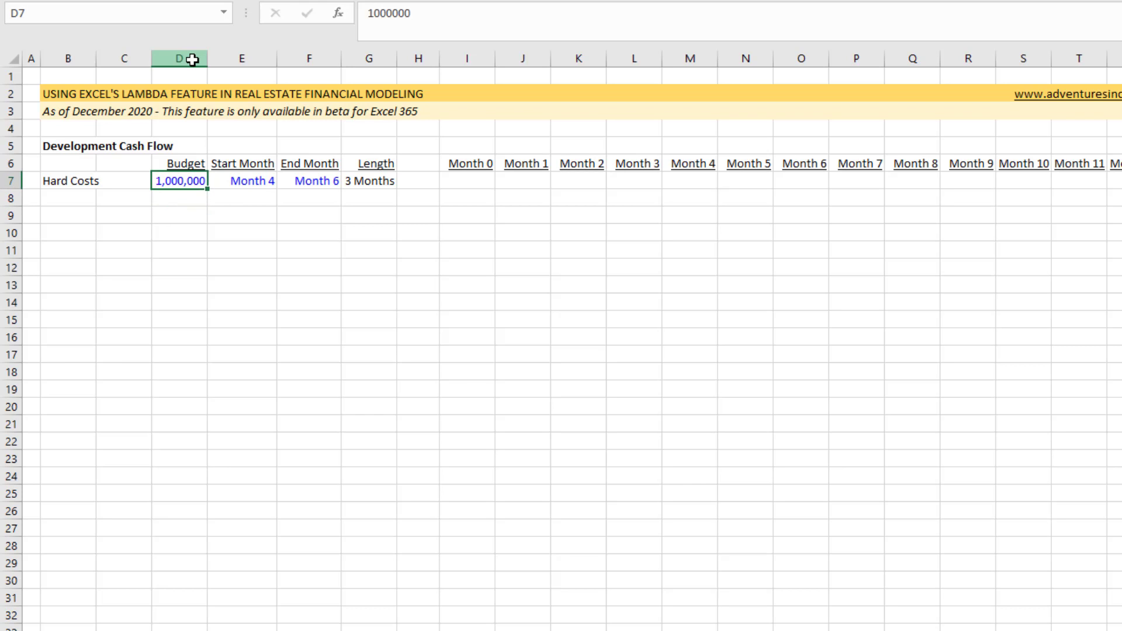
# - Review the Hard Costs start and end months alongside the monthly timeline starting at Month 0
pyautogui.press('Right')
pyautogui.press('Up')
pyautogui.press('Up')
pyautogui.press('Down')
pyautogui.press('Right')
pyautogui.press('Right')
pyautogui.press('Down')
pyautogui.press('Right')
pyautogui.press('Right')
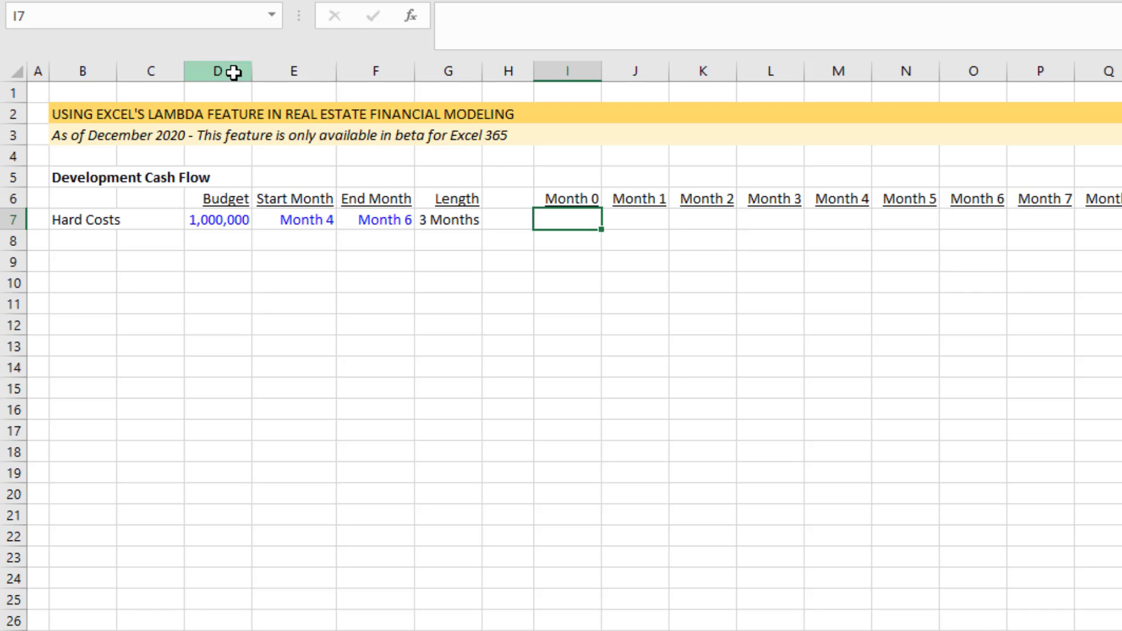
pyautogui.press('Right')
pyautogui.press('Right')
pyautogui.press('Left')
pyautogui.press('Left')
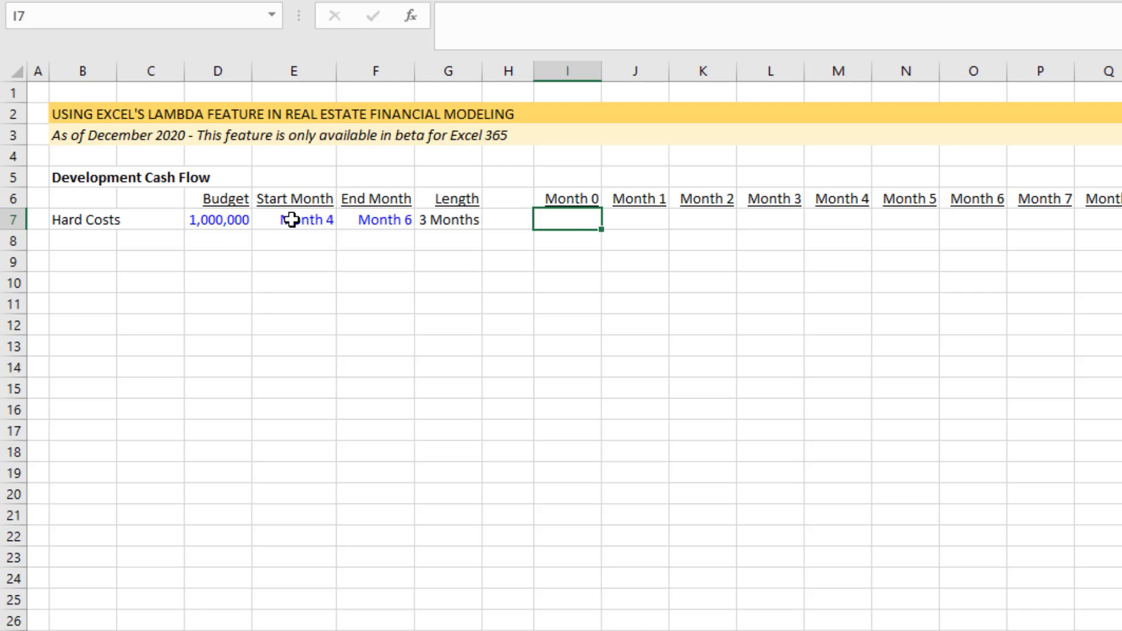
pyautogui.click(319, 220)
pyautogui.click(391, 220)
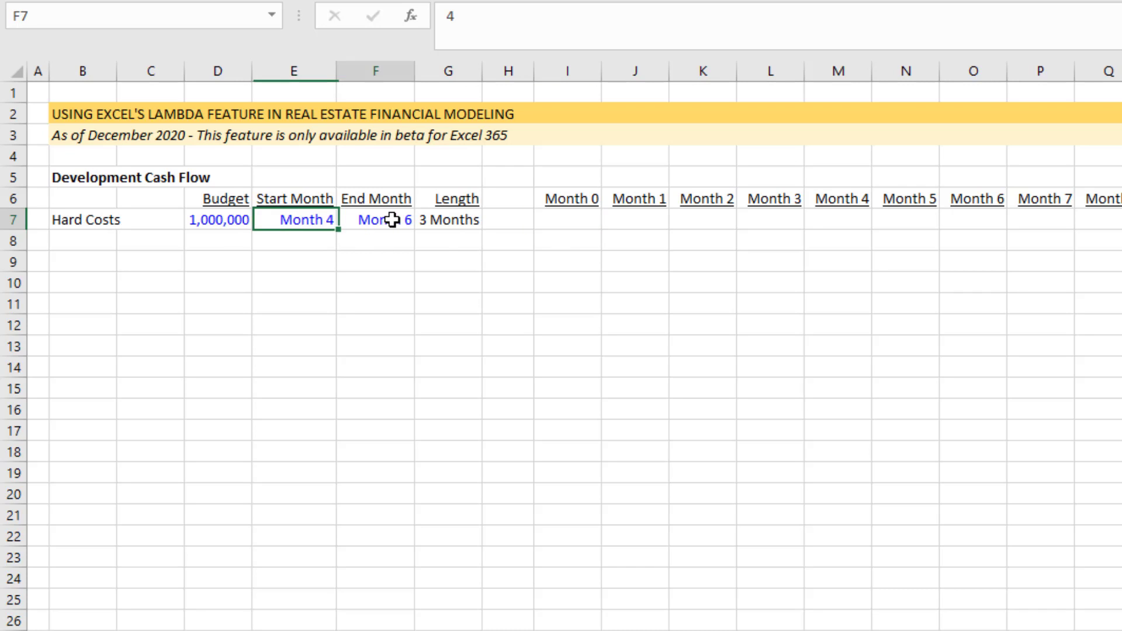
# - Begin an AND formula in I7 with I$6>=$E7 as its first condition
pyautogui.click(566, 222)
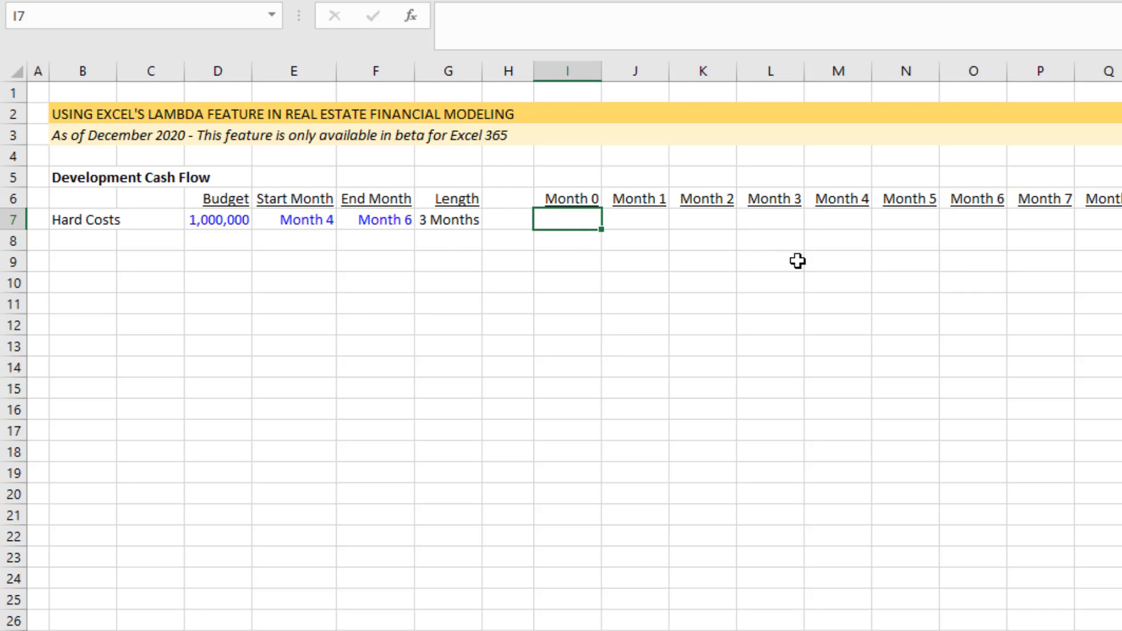
pyautogui.write('=an')
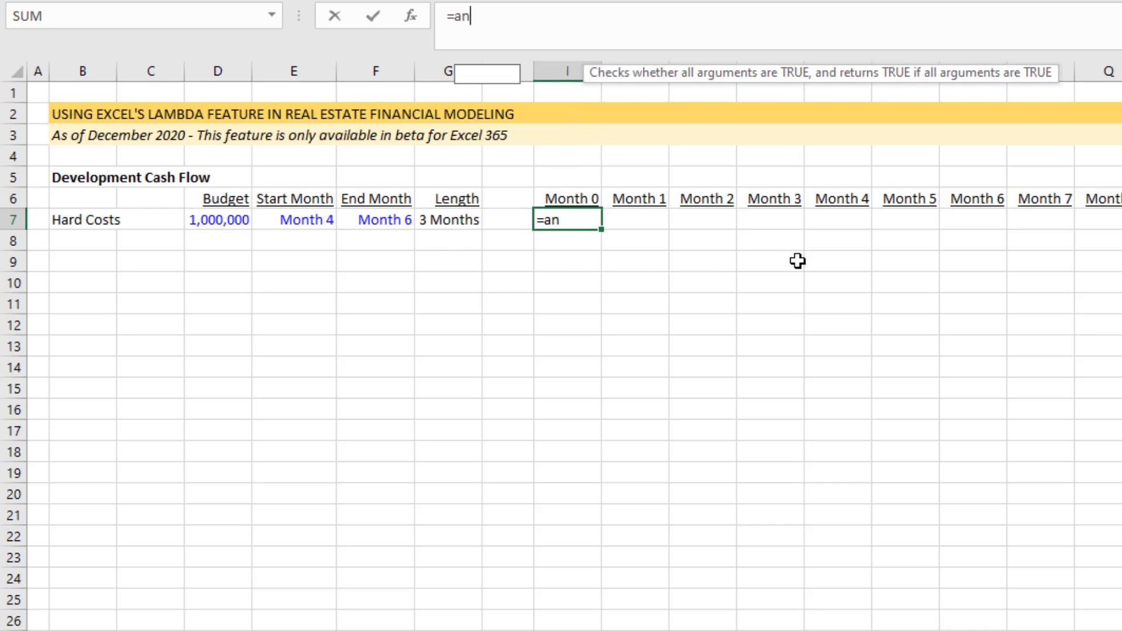
pyautogui.press('Tab')
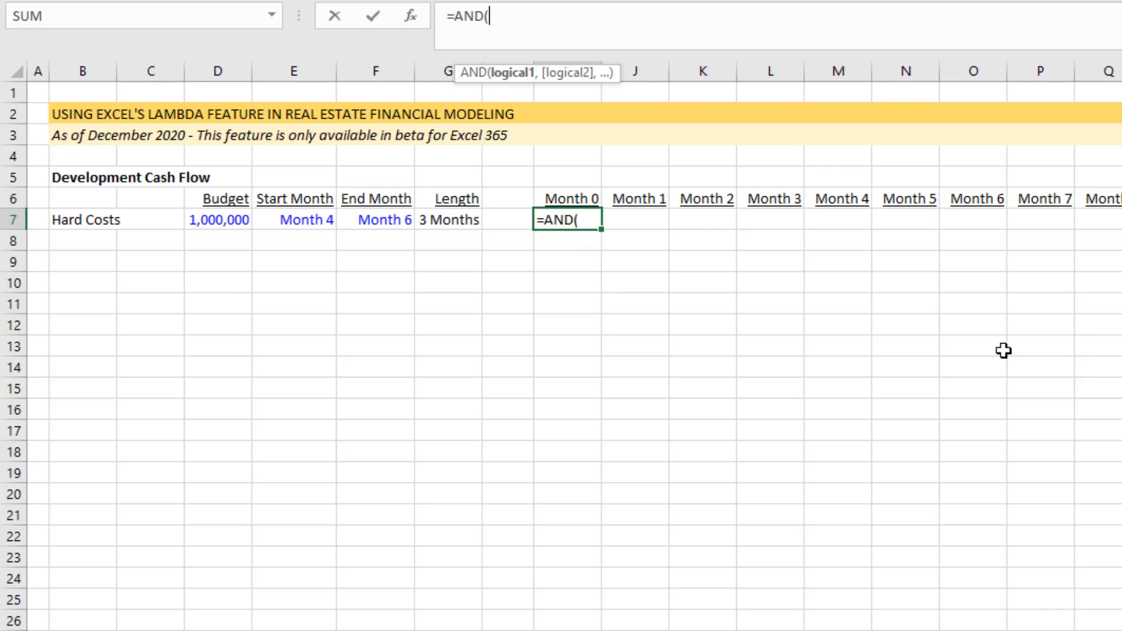
pyautogui.press('Up')
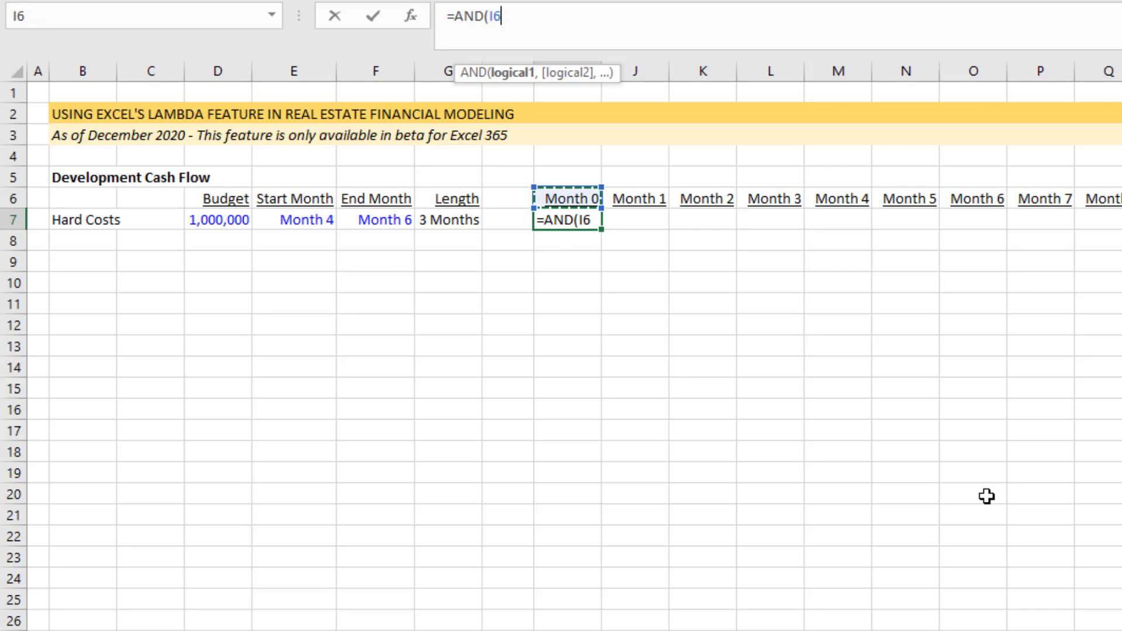
pyautogui.press('F4')
pyautogui.press('F4')
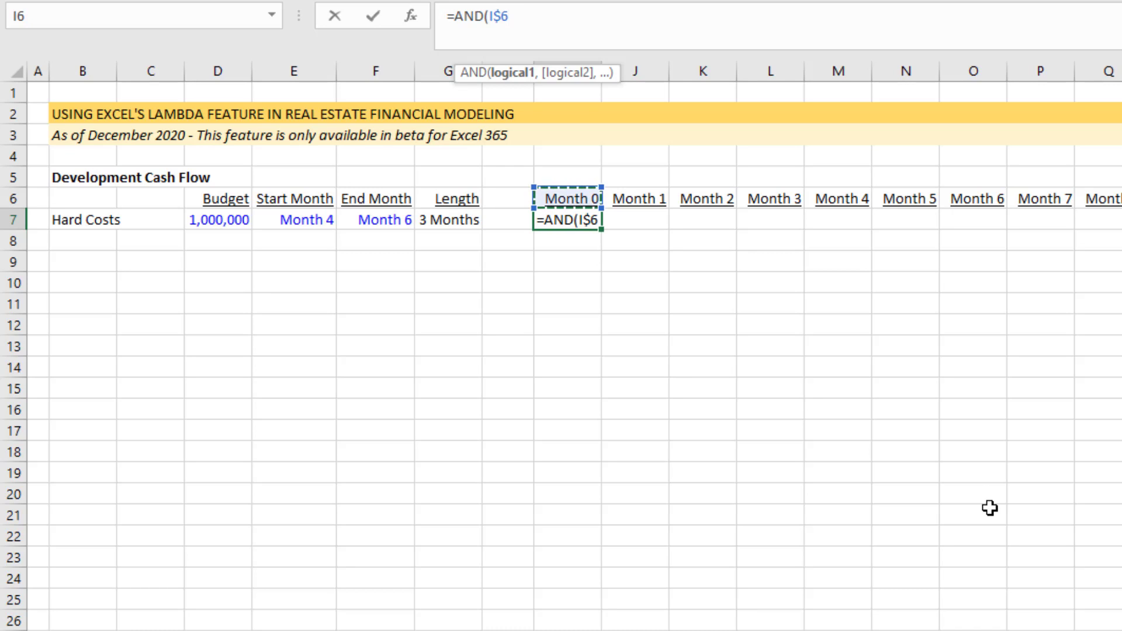
pyautogui.write('>=')
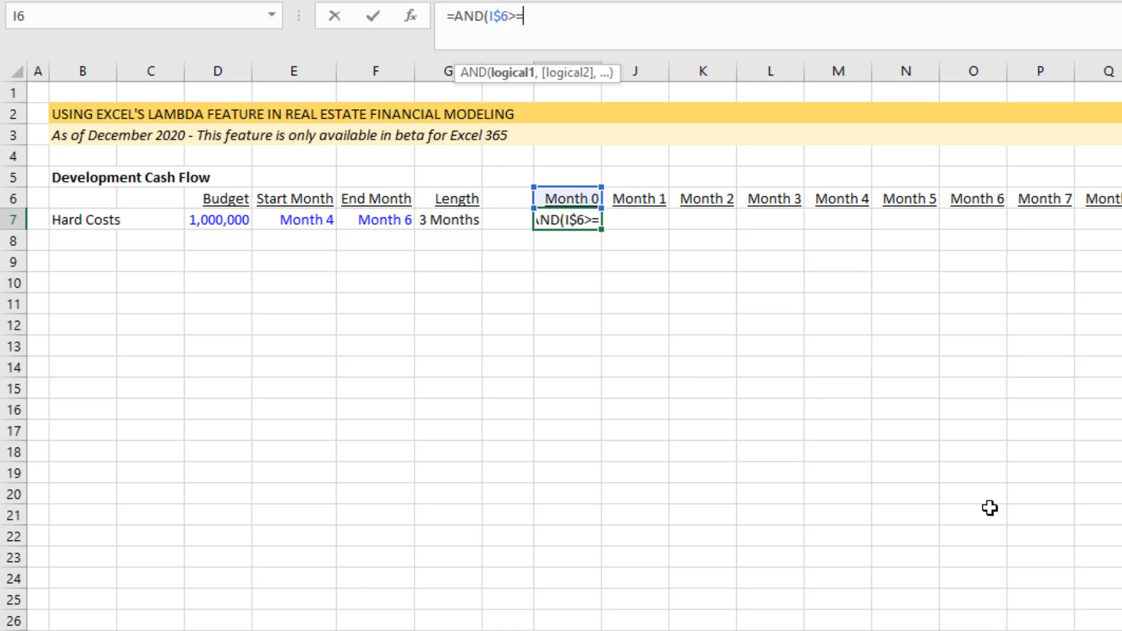
pyautogui.press('Left')
pyautogui.press('Left')
pyautogui.press('Left')
pyautogui.press('Left')
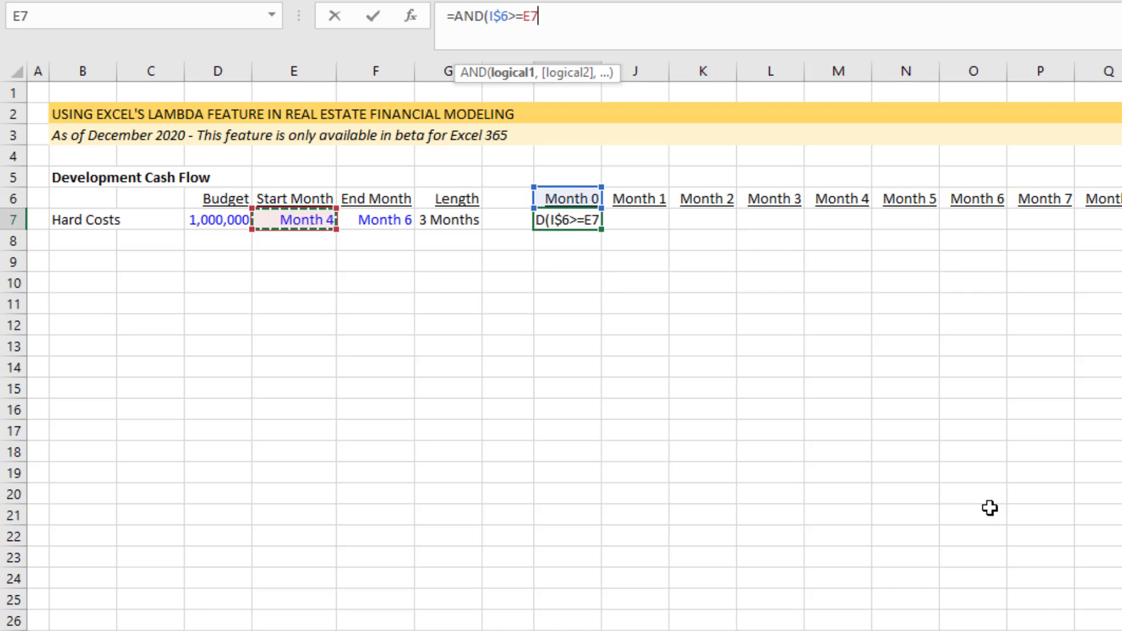
pyautogui.press('F4')
pyautogui.press('F4')
pyautogui.press('F4')
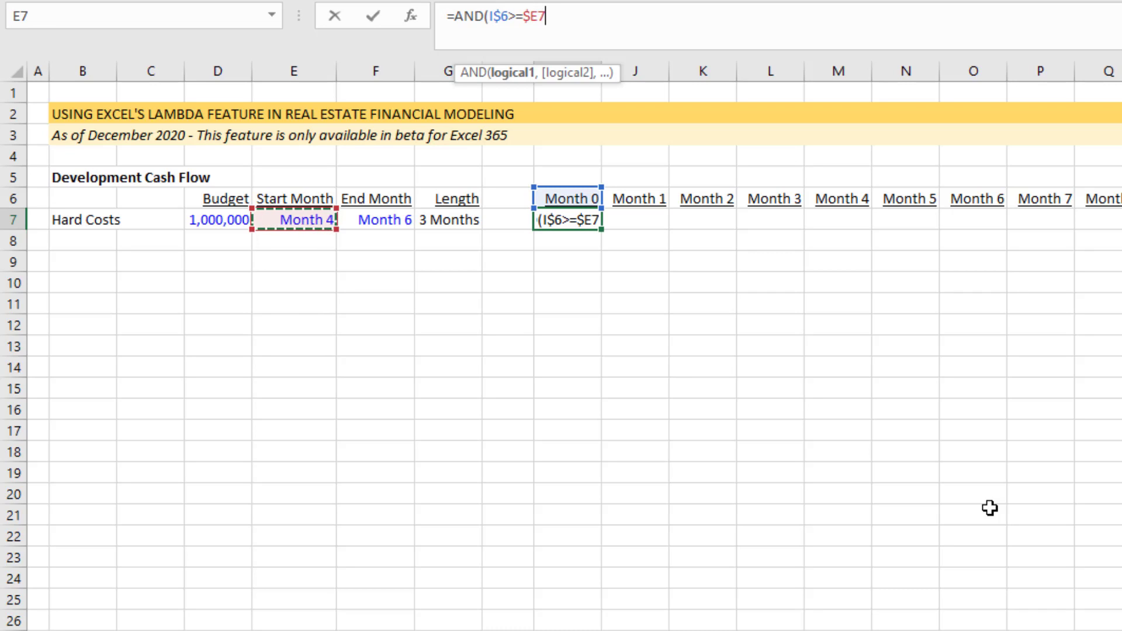
pyautogui.write(',')
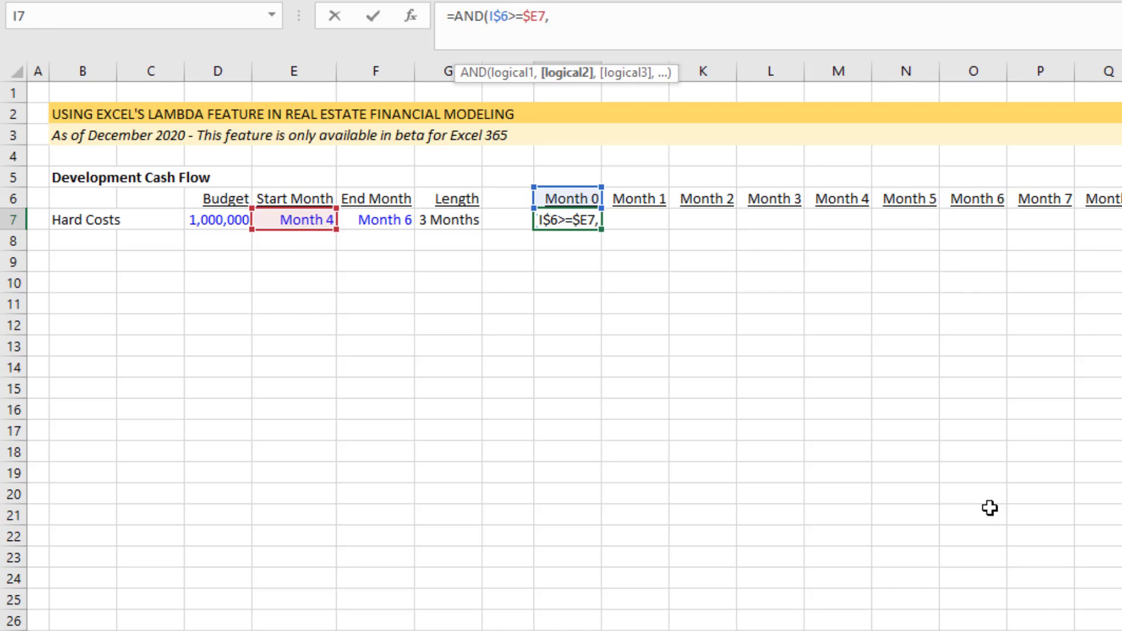
# - Add I$6<=$F7 as the second condition of the AND formula in I7 and complete it
pyautogui.press('Up')
pyautogui.press('F4')
pyautogui.press('F4')
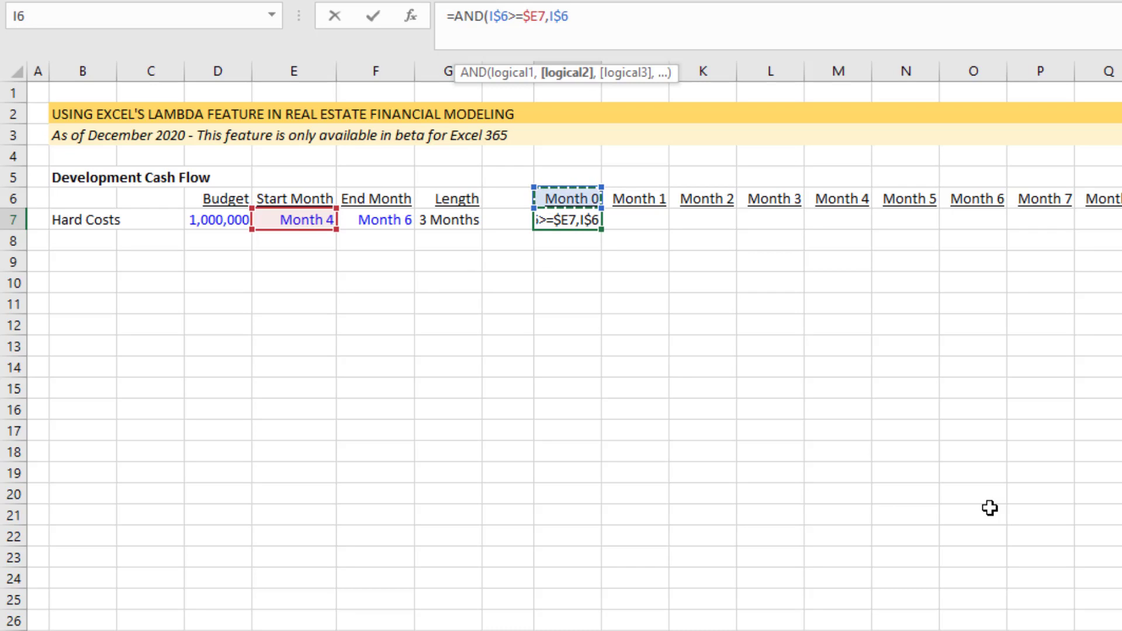
pyautogui.write('<=')
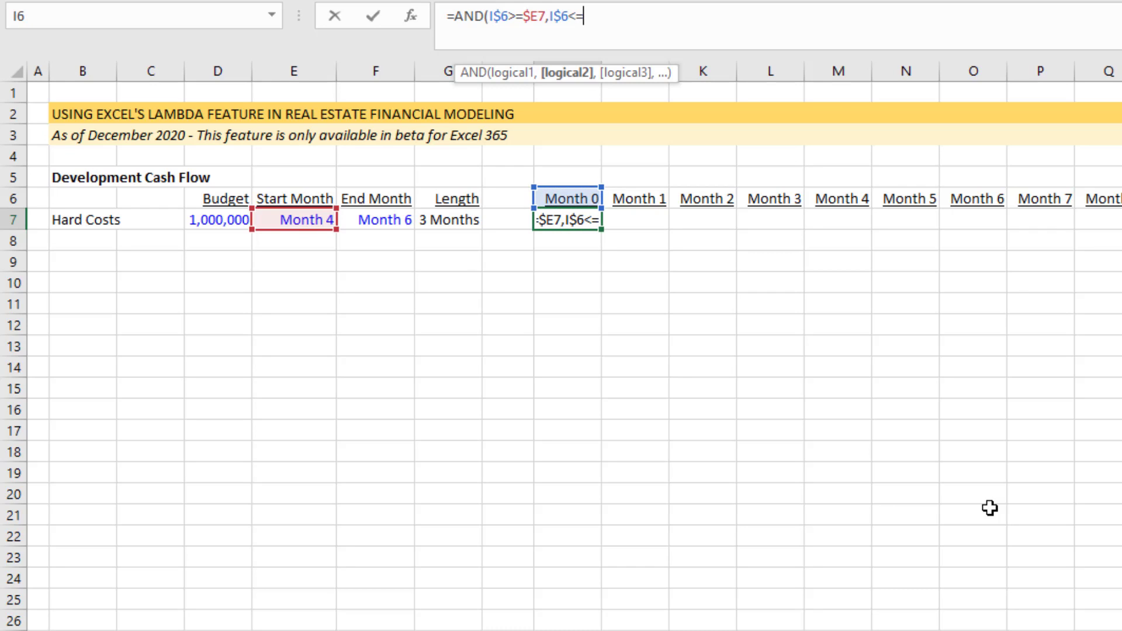
pyautogui.press('Left')
pyautogui.press('Left')
pyautogui.press('Left')
pyautogui.press('F4')
pyautogui.press('F4')
pyautogui.press('F4')
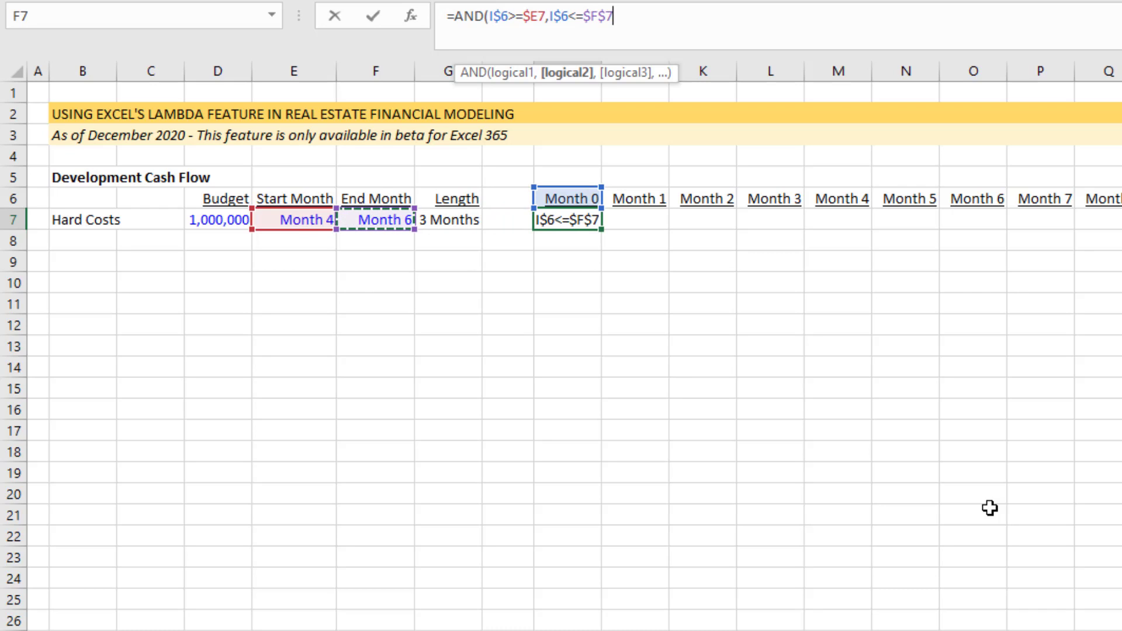
pyautogui.write(')')
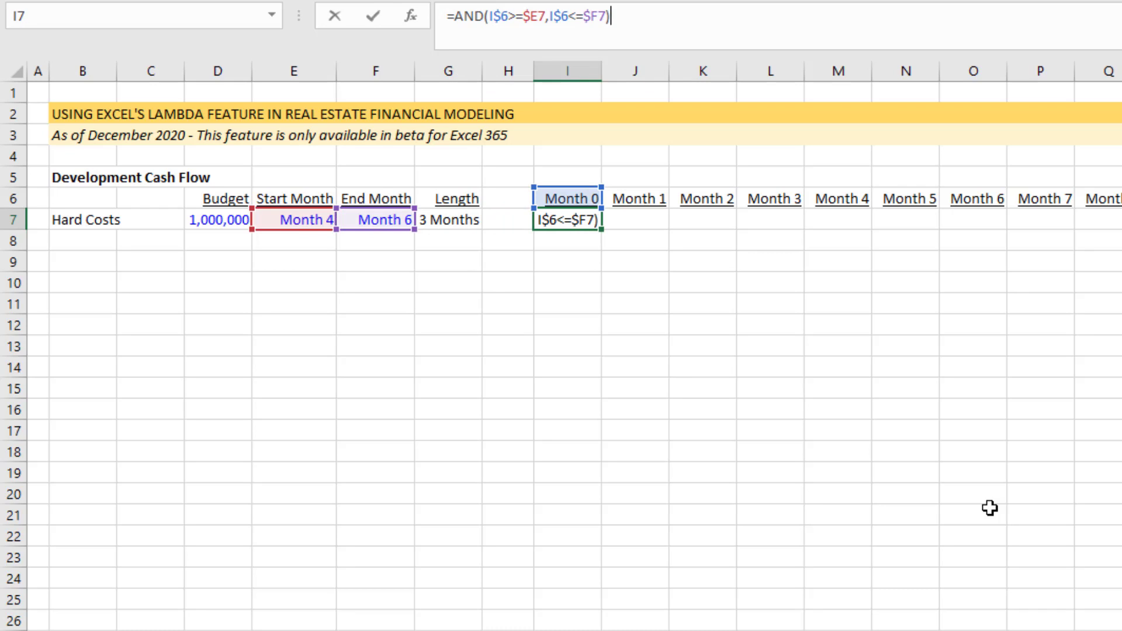
pyautogui.hotkey('ctrl', 'Return')
# - Copy the I7 AND formula across the Hard Costs row through the Month 12 column
pyautogui.hotkey('ctrl', 'c')
pyautogui.hotkey('shift', 'Right')
pyautogui.hotkey('shift', 'Right')
pyautogui.hotkey('shift', 'Right')
pyautogui.hotkey('shift', 'Right')
pyautogui.hotkey('shift', 'Right')
pyautogui.hotkey('shift', 'Right')
pyautogui.hotkey('shift', 'Right')
pyautogui.hotkey('shift', 'Right')
pyautogui.hotkey('shift', 'Right')
pyautogui.hotkey('shift', 'Right')
pyautogui.hotkey('shift', 'Right')
pyautogui.hotkey('shift', 'Right')
pyautogui.hotkey('shift', 'Right')
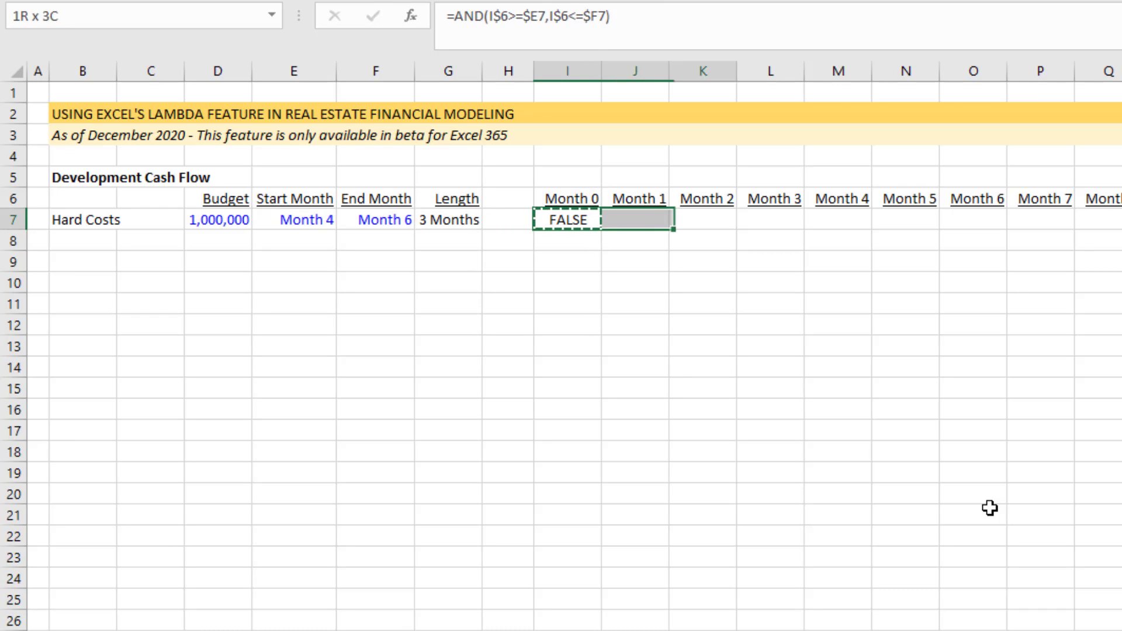
pyautogui.hotkey('ctrl', 'v')
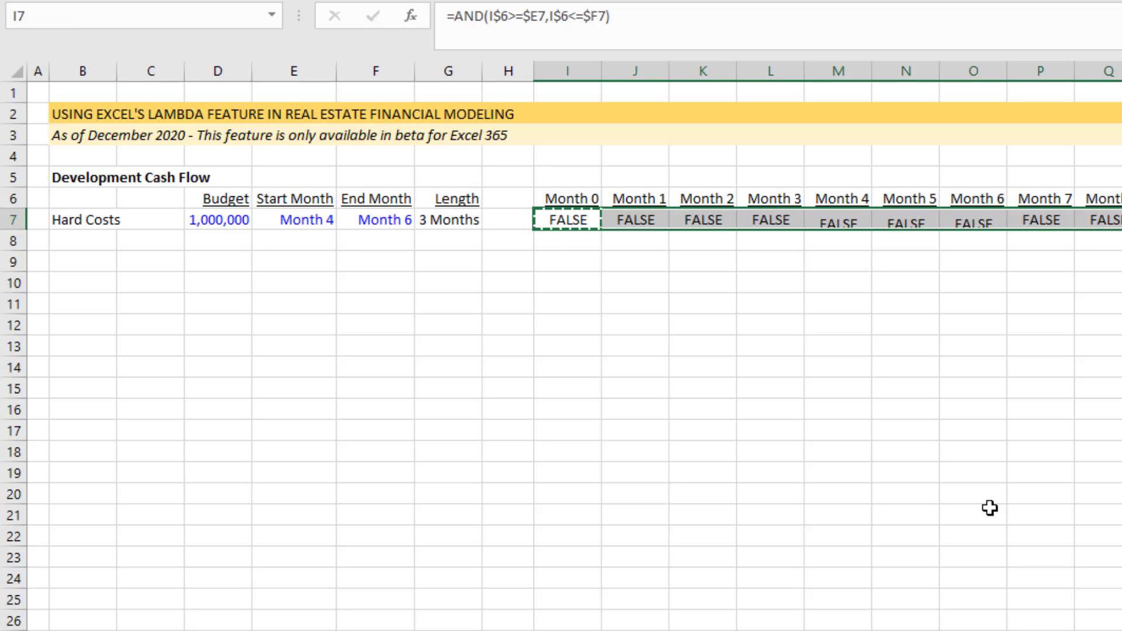
# - Check the Hard Costs flags for Month 4 to Month 6 and for the months after them
pyautogui.press('Right')
pyautogui.press('Right')
pyautogui.press('Right')
pyautogui.press('Right')
pyautogui.hotkey('shift', 'Right')
pyautogui.hotkey('shift', 'Right')
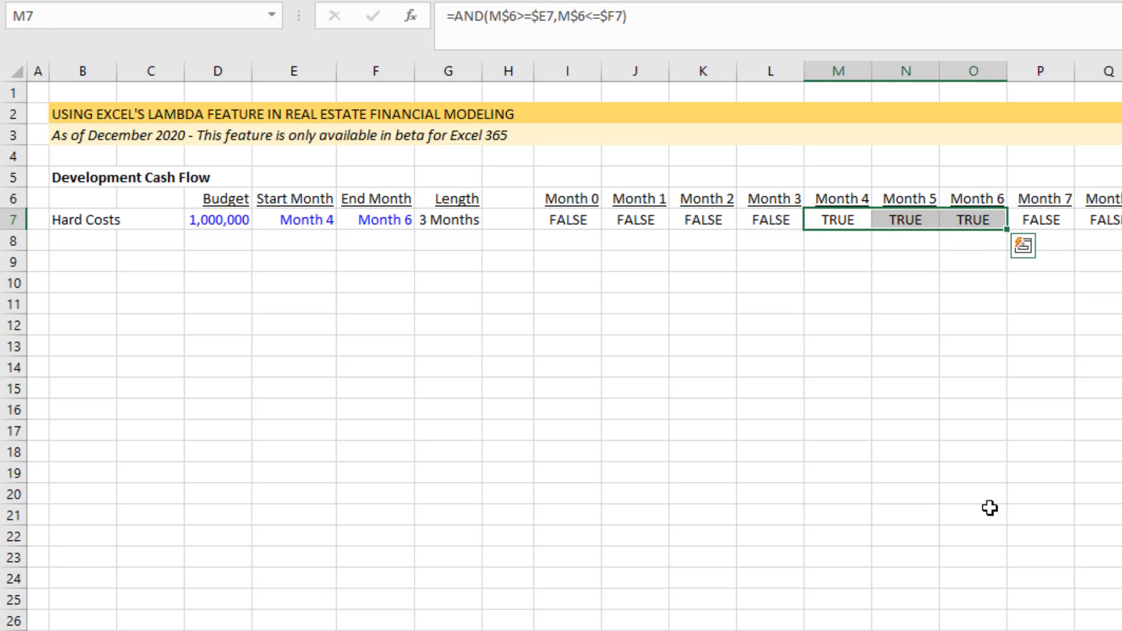
pyautogui.press('Right')
pyautogui.press('Right')
pyautogui.press('Right')
pyautogui.hotkey('shift', 'Right')
pyautogui.hotkey('shift', 'Right')
pyautogui.hotkey('shift', 'Right')
pyautogui.hotkey('shift', 'Right')
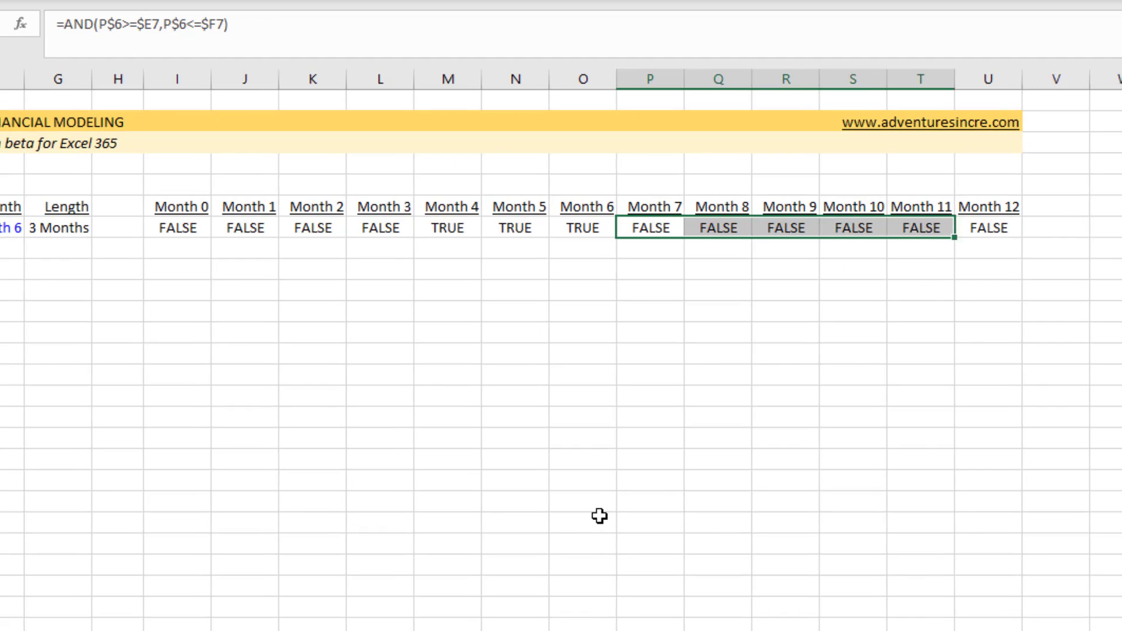
# - Multiply the AND test in I7 by the budget, referenced as $D7
pyautogui.press('Left')
pyautogui.hotkey('ctrl', 'Left')
pyautogui.press('Left')
pyautogui.press('Right')
pyautogui.press('F2')
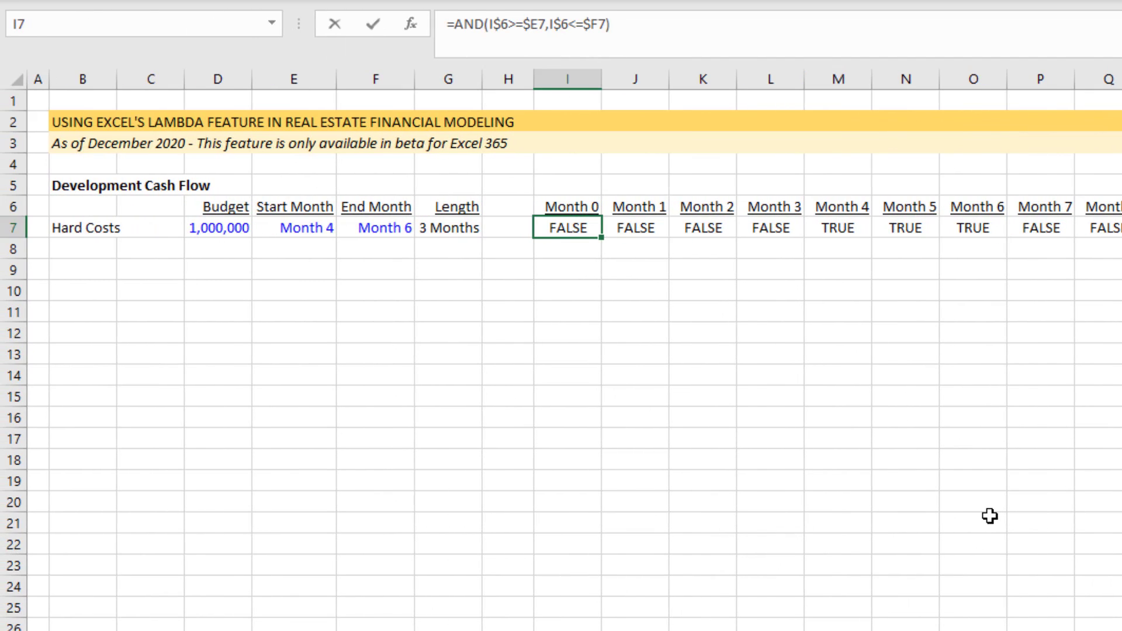
pyautogui.write('*')
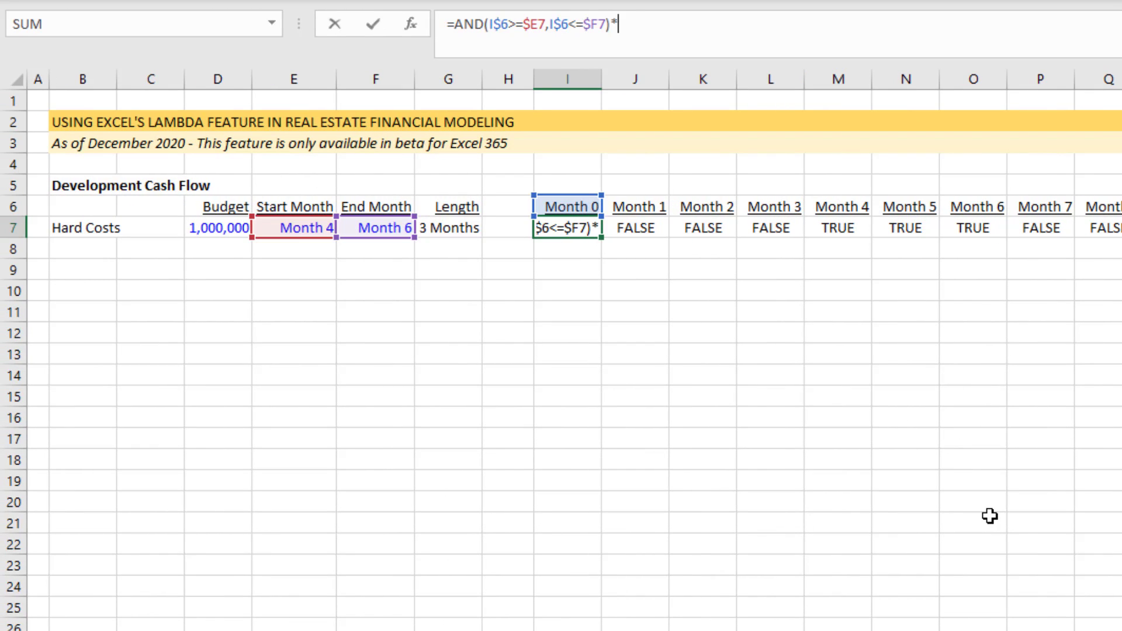
pyautogui.press('Left')
pyautogui.press('Left')
pyautogui.press('Left')
pyautogui.press('Left')
pyautogui.press('Left')
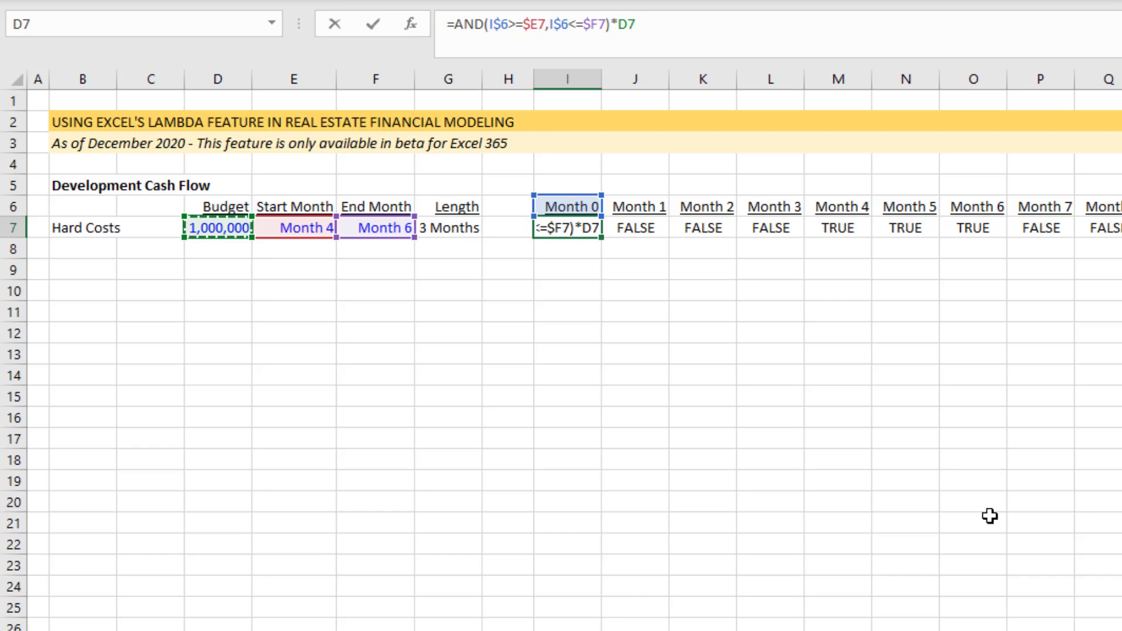
pyautogui.press('F4')
pyautogui.press('F4')
pyautogui.press('F4')
pyautogui.press('Return')
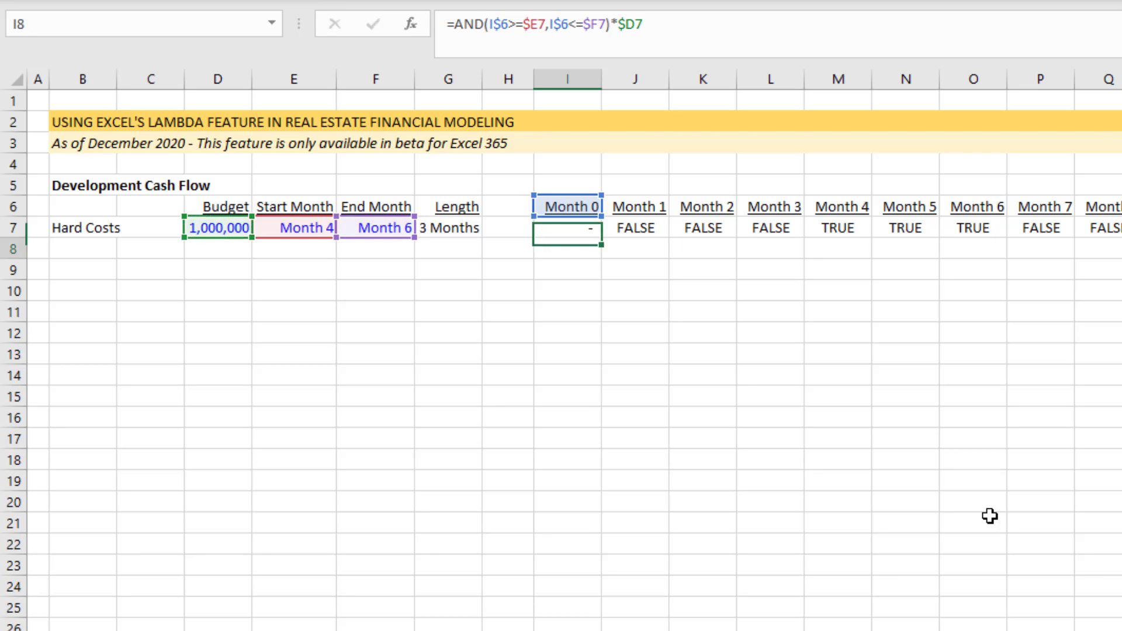
# - Copy the budget-multiplied formula from I7 across the Hard Costs row through Month 12
pyautogui.press('Up')
pyautogui.hotkey('ctrl', 'c')
pyautogui.hotkey('ctrl', 'shift', 'Right')
pyautogui.hotkey('ctrl', 'v')
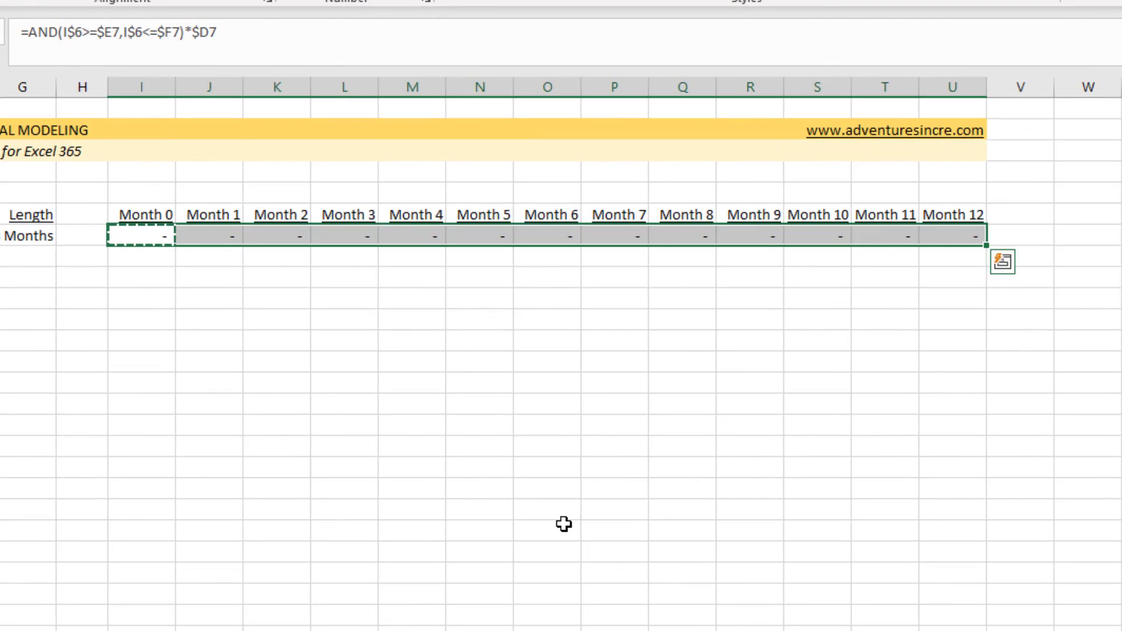
pyautogui.press('Escape')
# - AutoFit the widths of the Month 4 to Month 6 columns to the amounts in row 7
pyautogui.press('Right')
pyautogui.press('Right')
pyautogui.press('Right')
pyautogui.press('Right')
pyautogui.hotkey('shift', 'Right')
pyautogui.hotkey('shift', 'Right')
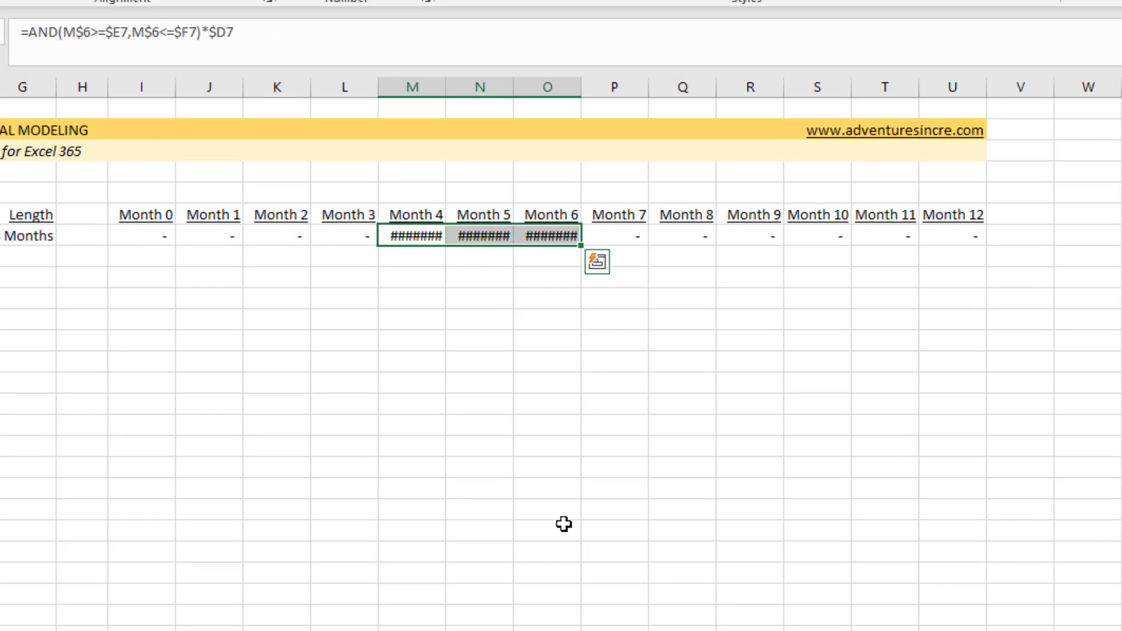
pyautogui.hotkey('alt', 'h')
pyautogui.press('o')
pyautogui.press('i')
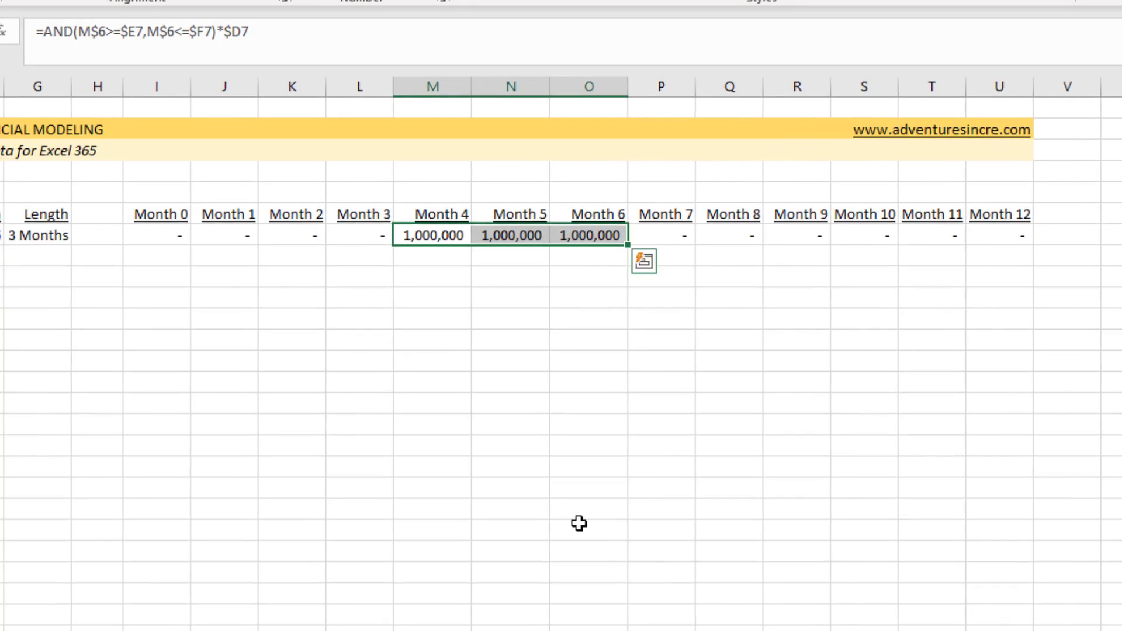
pyautogui.press('Left')
pyautogui.press('Right')
pyautogui.press('Right')
pyautogui.press('Right')
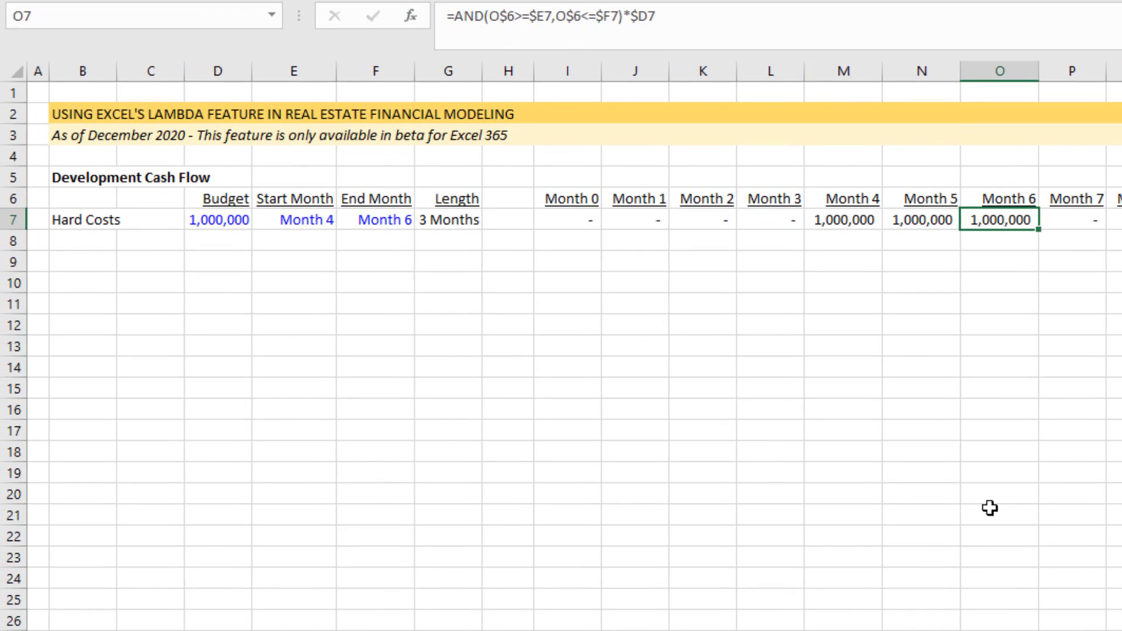
# - Extend the Hard Costs formula in I7 to divide the budget by the length, referenced as $G7
pyautogui.press('Left')
pyautogui.press('Left')
pyautogui.press('Left')
pyautogui.press('Left')
pyautogui.press('Left')
pyautogui.press('Left')
pyautogui.press('Left')
pyautogui.press('Left')
pyautogui.press('Right')
pyautogui.press('Right')
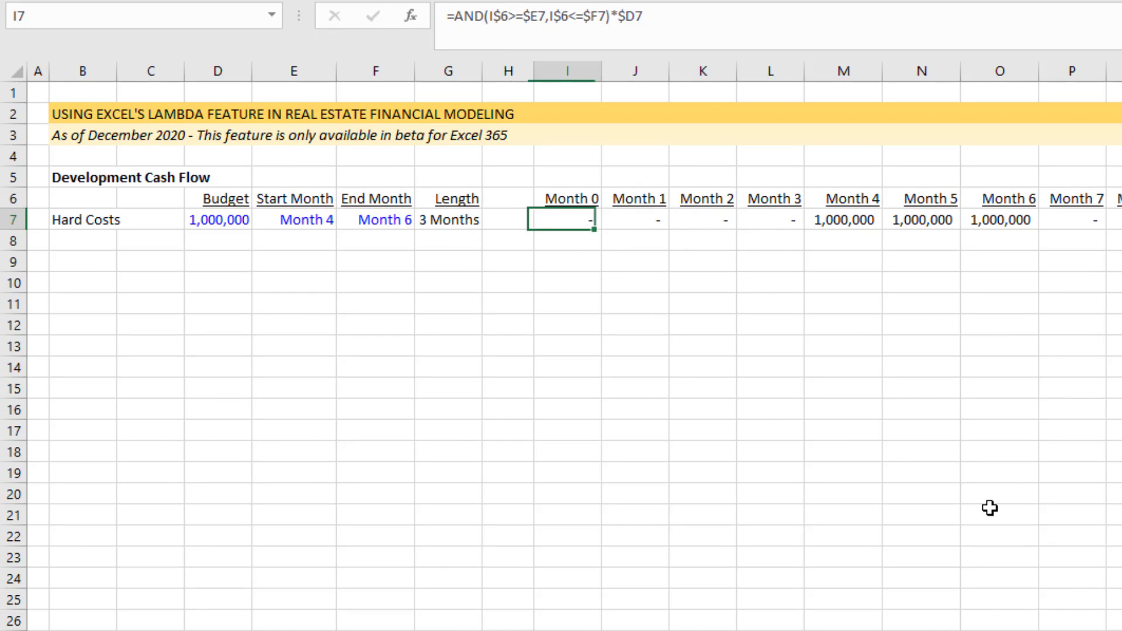
pyautogui.press('F2')
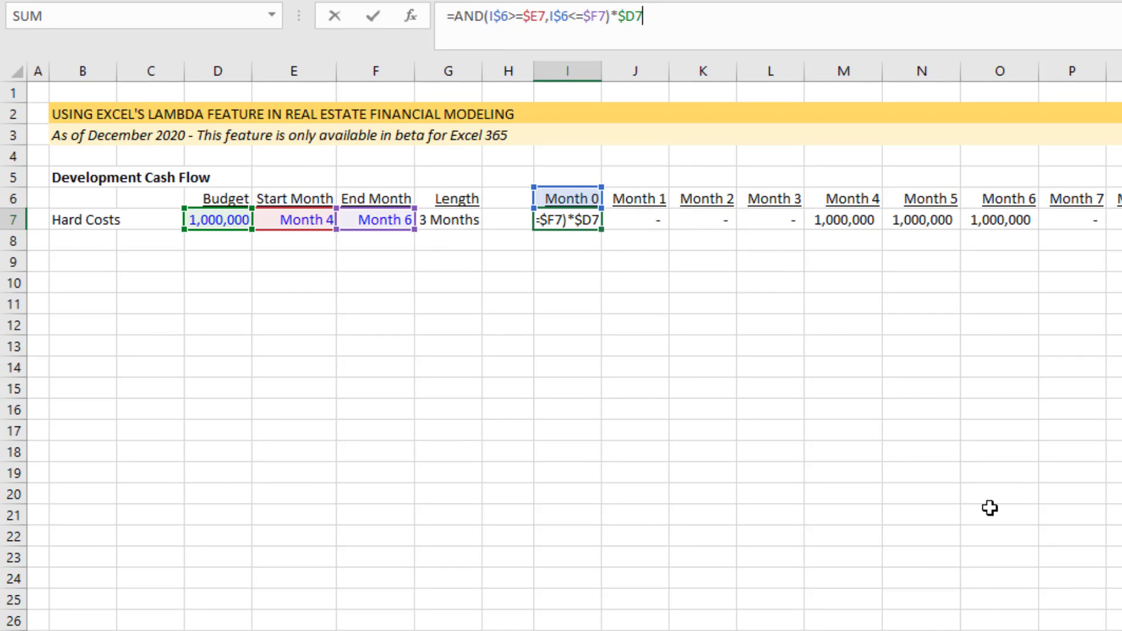
pyautogui.write('/')
pyautogui.press('Left')
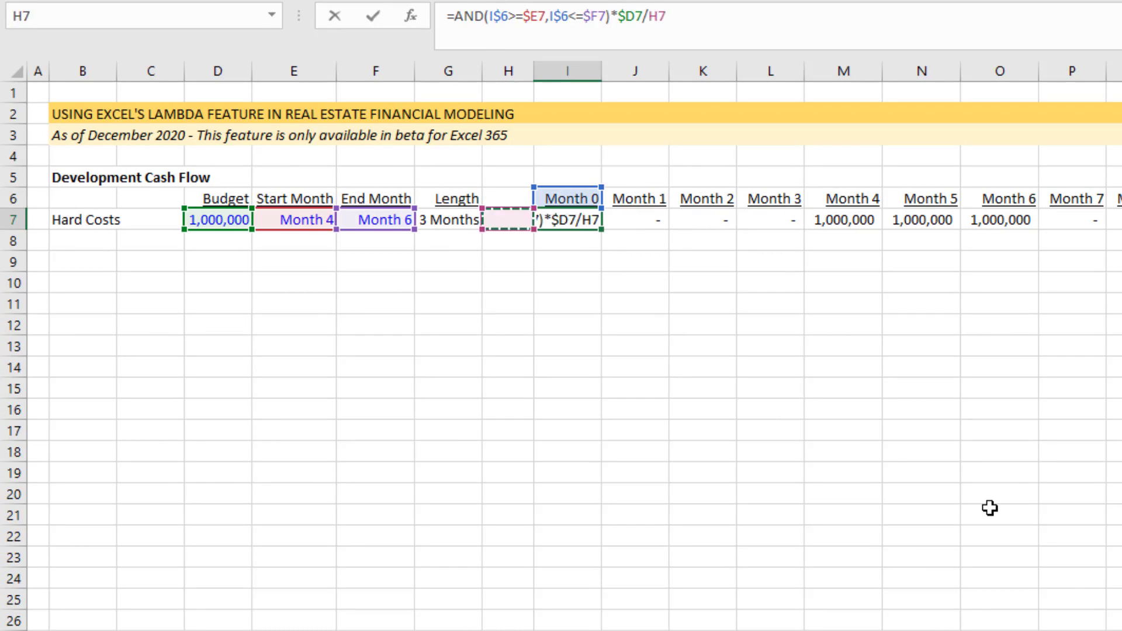
pyautogui.press('Left')
pyautogui.press('F4')
pyautogui.press('F4')
pyautogui.press('F4')
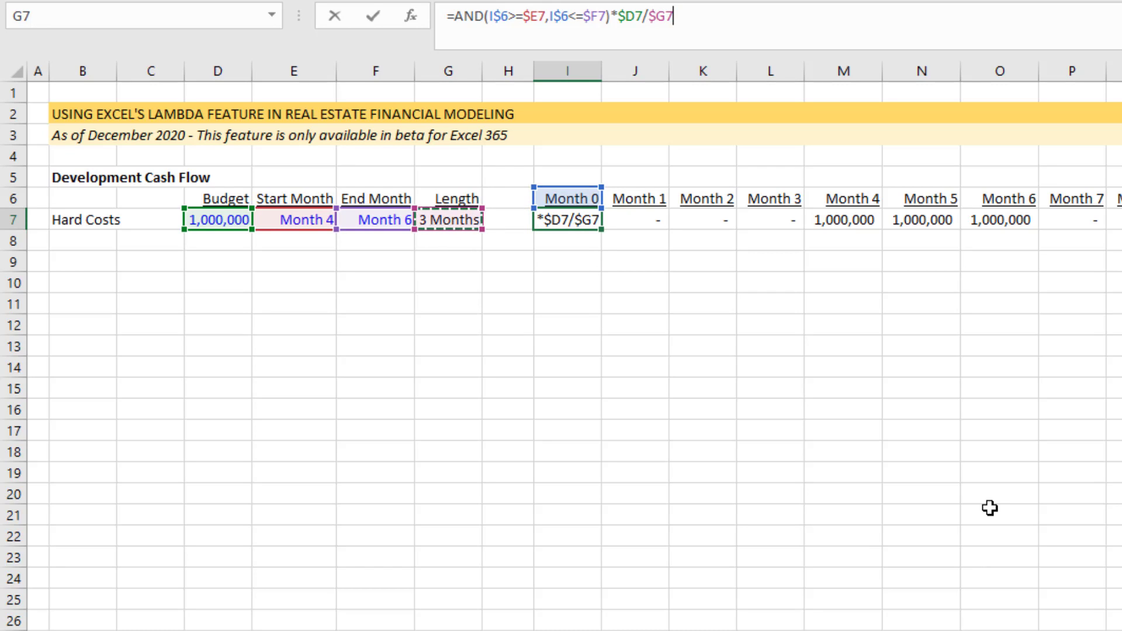
pyautogui.press('Return')
# - Copy the formula with the length divisor from I7 across the rest of the Hard Costs row
pyautogui.press('Up')
pyautogui.hotkey('ctrl', 'c')
pyautogui.hotkey('ctrl', 'shift', 'Right')
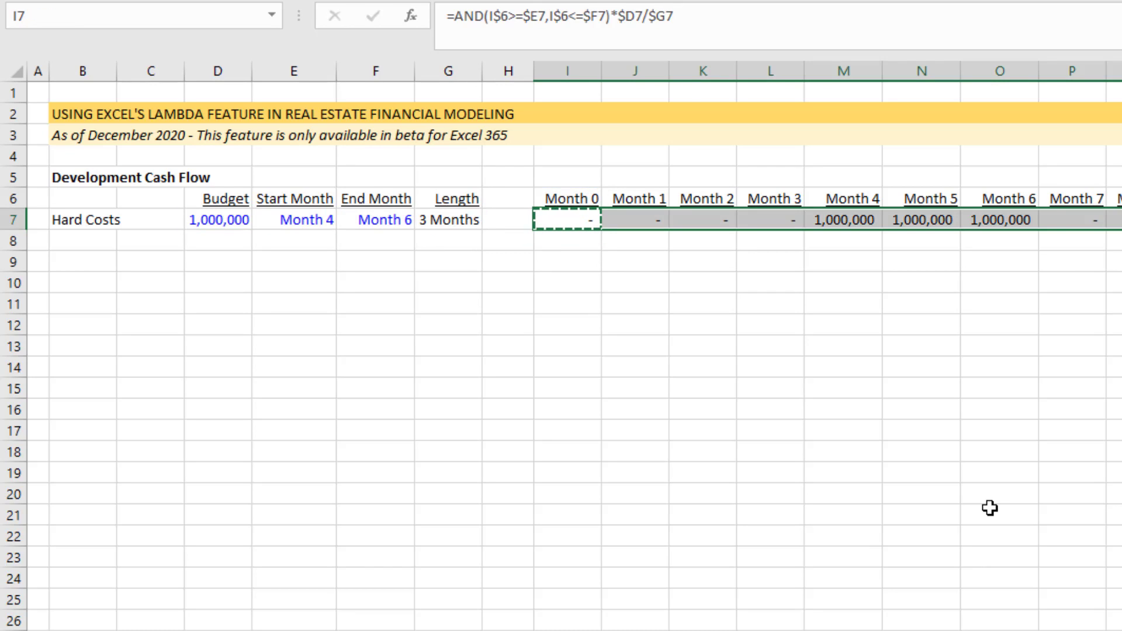
pyautogui.hotkey('ctrl', 'v')
pyautogui.press('Escape')
# - Examine the Hard Costs formulas in the early months of the timeline in row 7
pyautogui.press('Down')
pyautogui.press('Up')
pyautogui.press('Right')
pyautogui.press('Right')
pyautogui.press('Right')
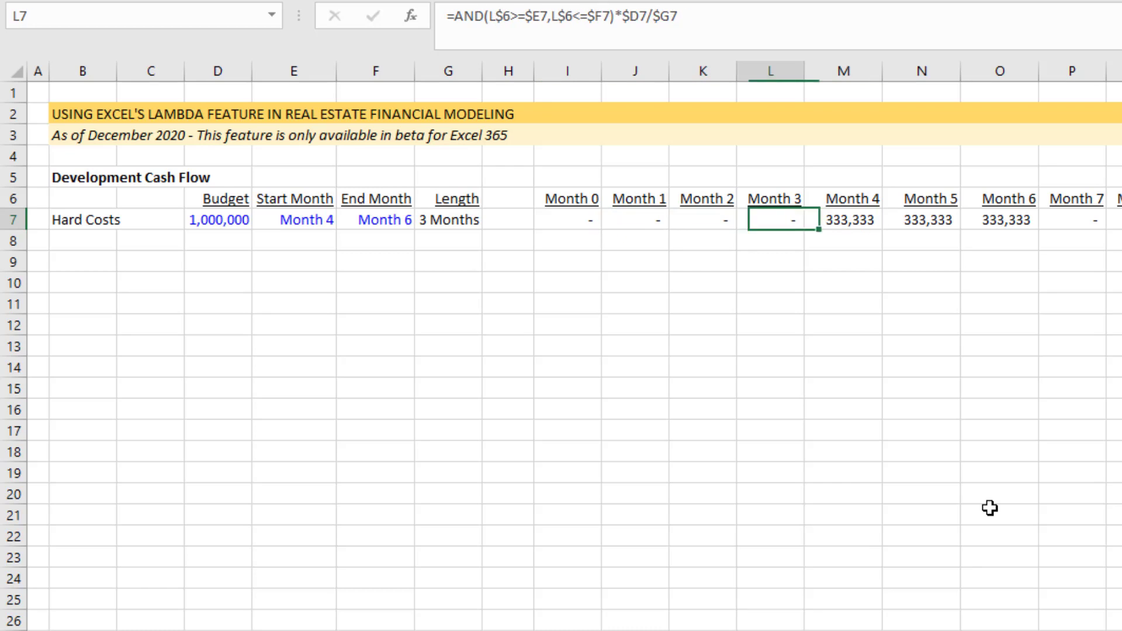
pyautogui.press('Left')
pyautogui.press('Left')
pyautogui.press('Left')
pyautogui.press('Right')
pyautogui.press('Right')
pyautogui.press('Right')
pyautogui.press('Right')
pyautogui.press('Left')
pyautogui.press('Left')
pyautogui.press('Left')
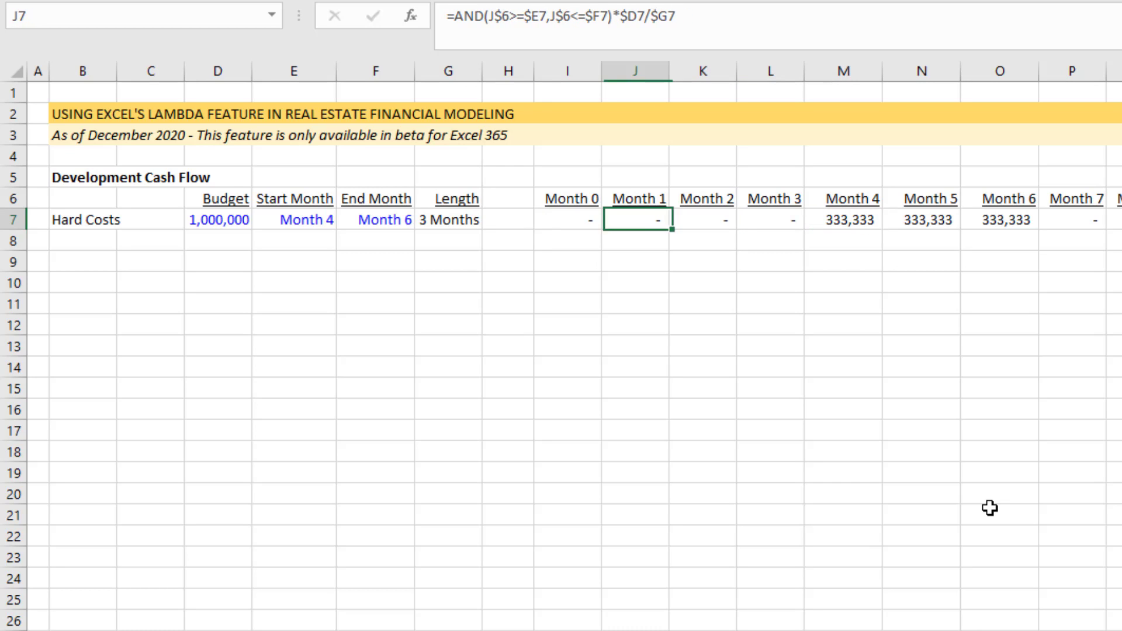
# - Compare the Hard Costs budget, start month and end month with the amounts in Month 4 to Month 6
pyautogui.press('Left')
pyautogui.press('Left')
pyautogui.press('Left')
pyautogui.press('Left')
pyautogui.press('Left')
pyautogui.press('Left')
pyautogui.press('Left')
pyautogui.press('Left')
pyautogui.press('Right')
pyautogui.press('Right')
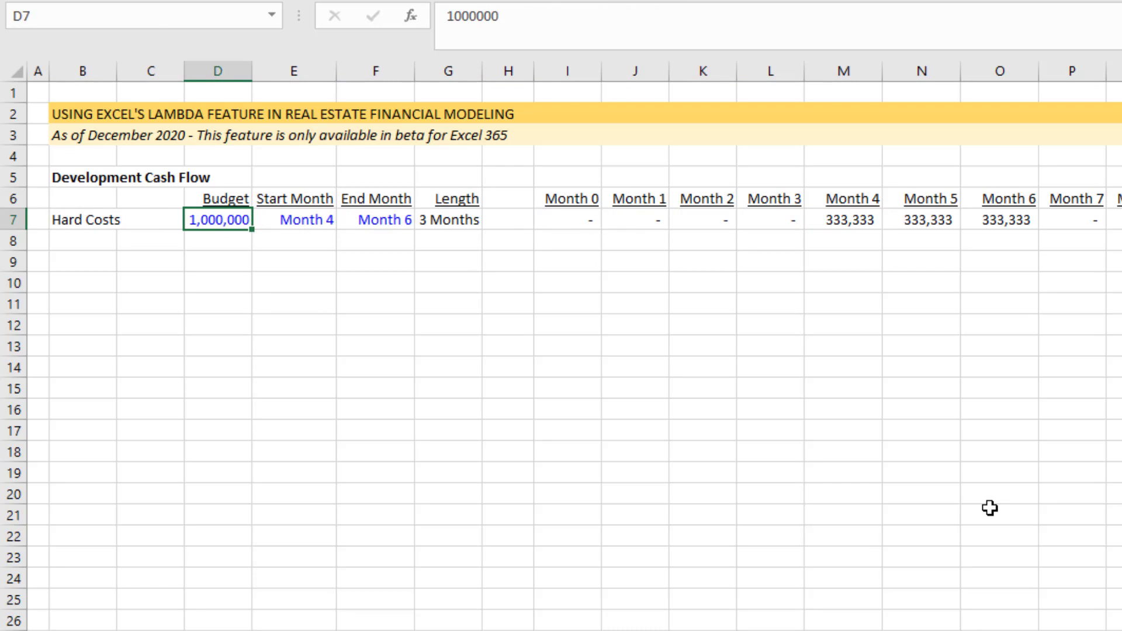
pyautogui.press('Right')
pyautogui.press('Right')
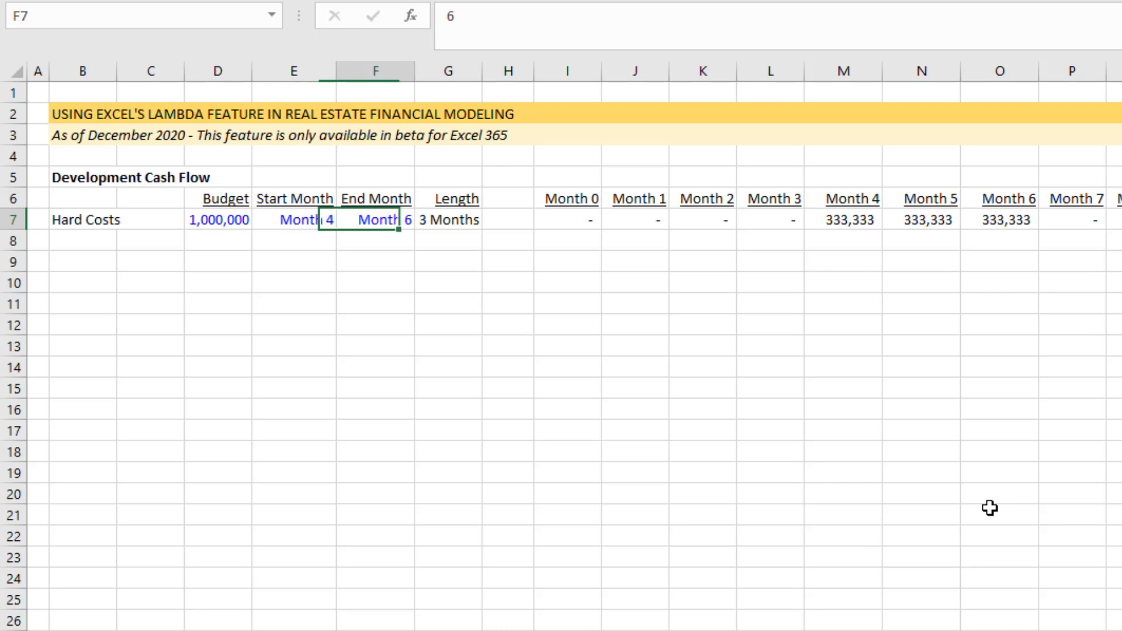
pyautogui.press('Right')
pyautogui.press('Right')
pyautogui.press('Right')
pyautogui.press('Right')
pyautogui.press('Right')
pyautogui.press('Right')
pyautogui.press('Right')
pyautogui.hotkey('shift', 'Right')
pyautogui.hotkey('shift', 'Right')
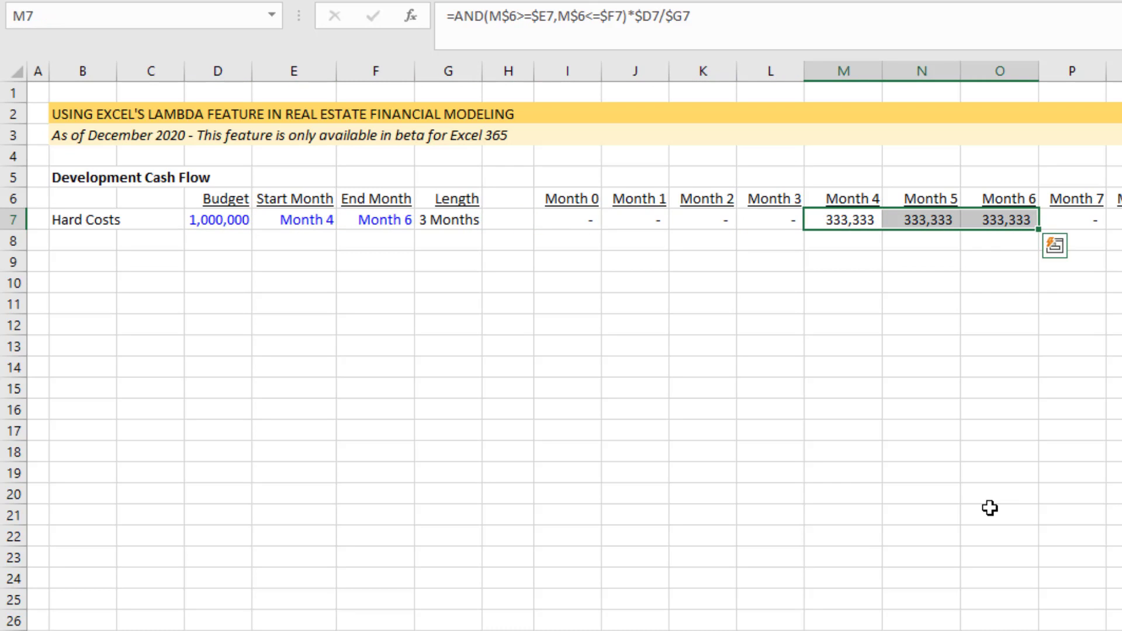
# - Review the Hard Costs formula in I7 piece by piece, including its month test, budget reference and the length calculation in G7
pyautogui.press('Left')
pyautogui.press('Left')
pyautogui.press('Left')
pyautogui.press('Left')
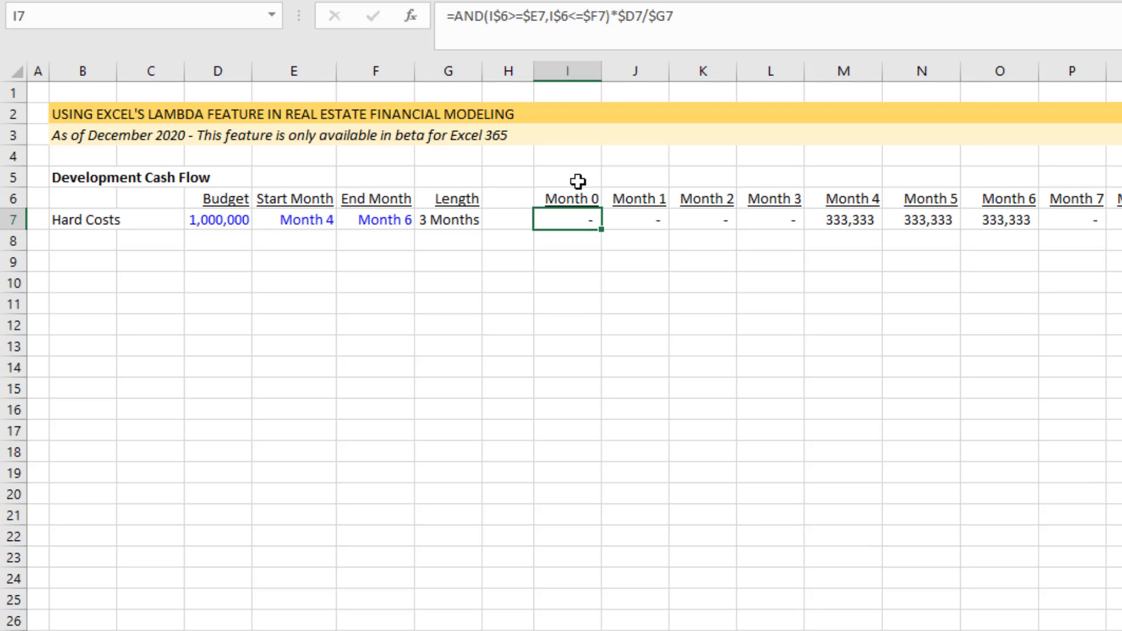
pyautogui.press('Left')
pyautogui.press('Left')
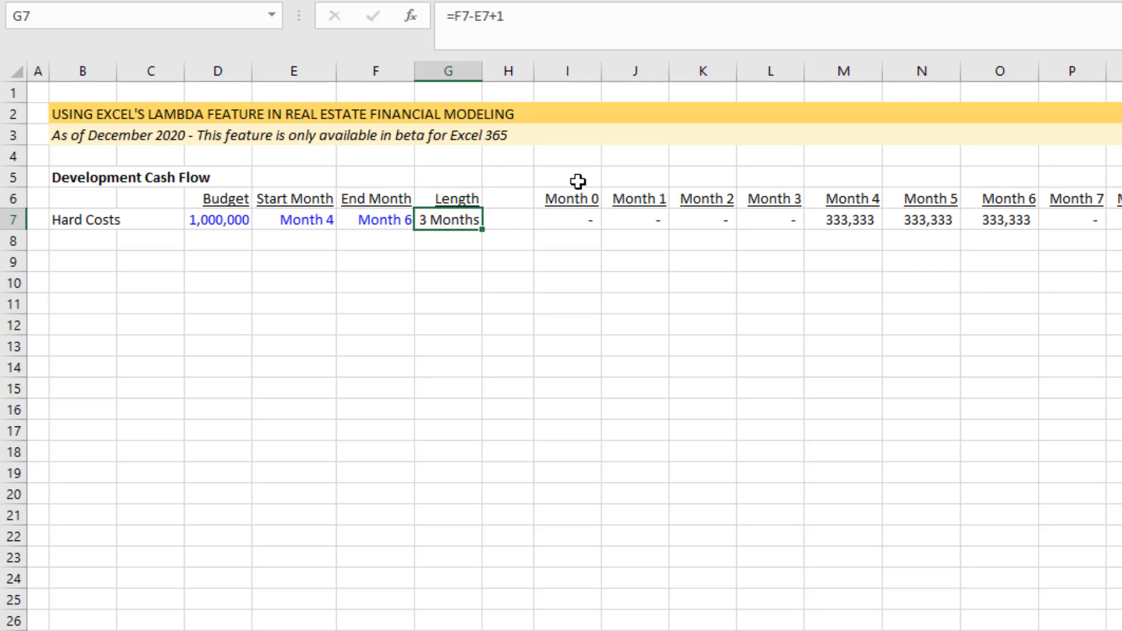
pyautogui.press('Right')
pyautogui.press('Right')
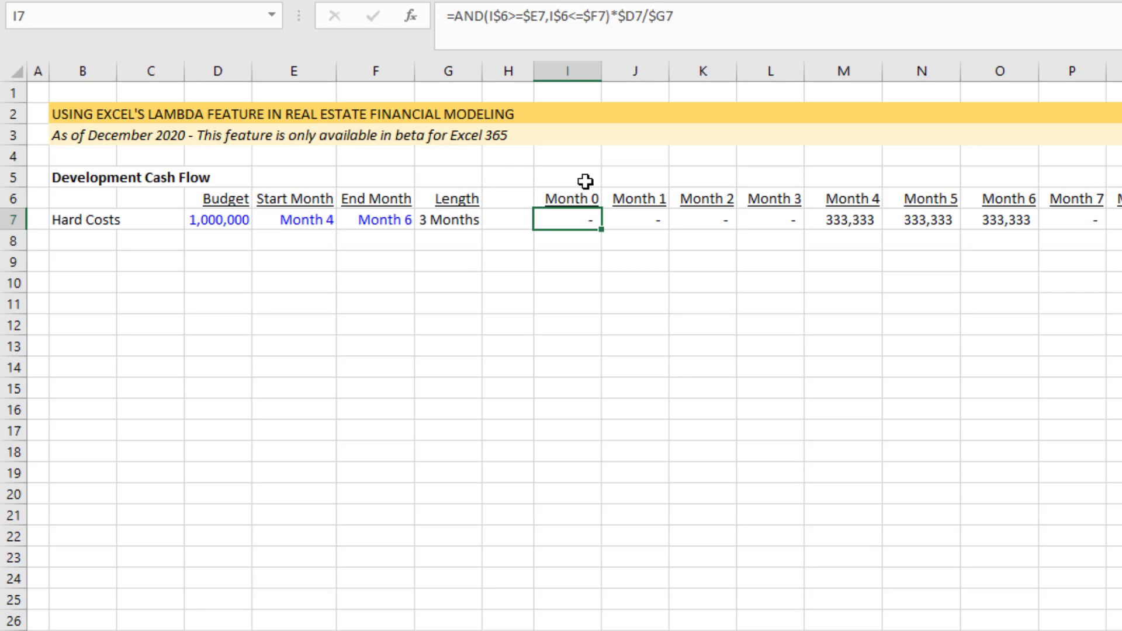
pyautogui.click(499, 14)
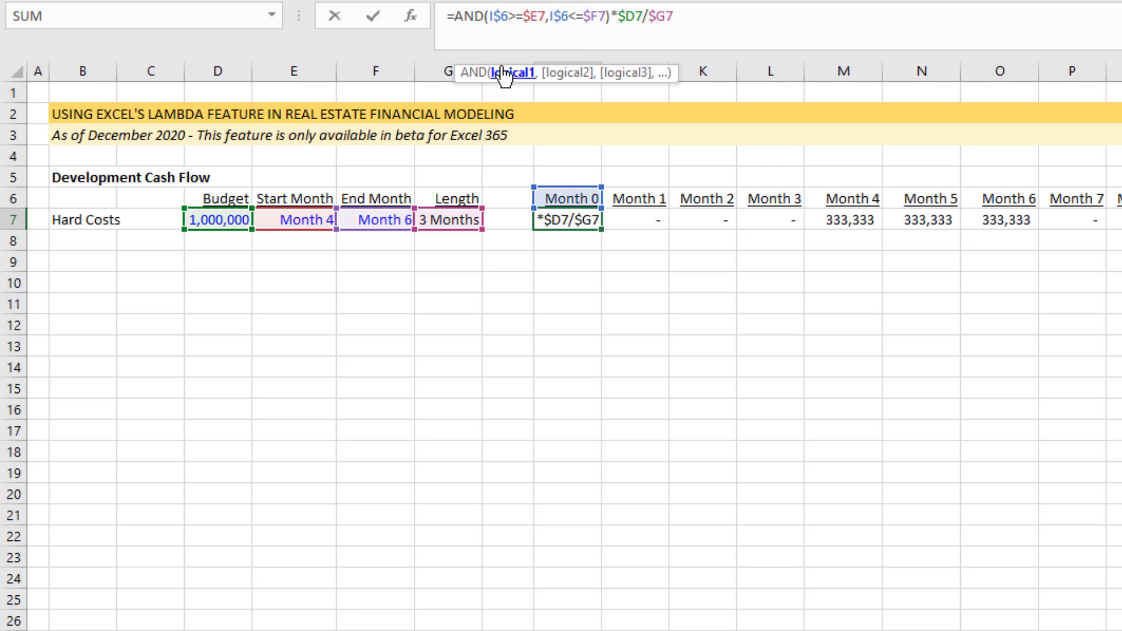
pyautogui.click(595, 15)
pyautogui.click(634, 15)
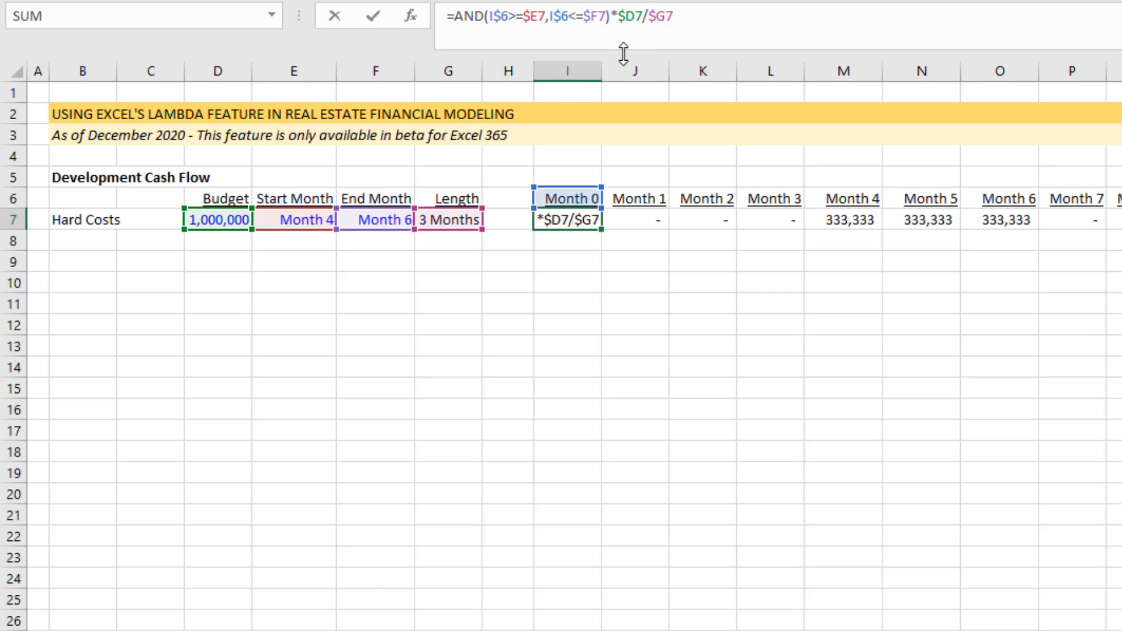
pyautogui.click(666, 16)
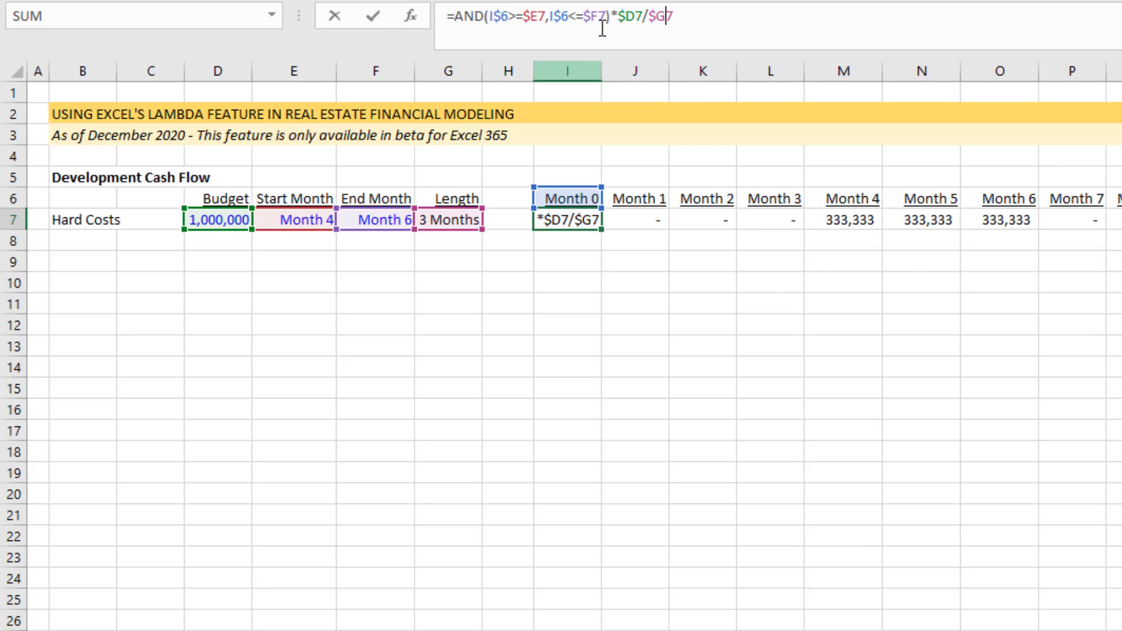
pyautogui.hotkey('ctrl', 'Return')
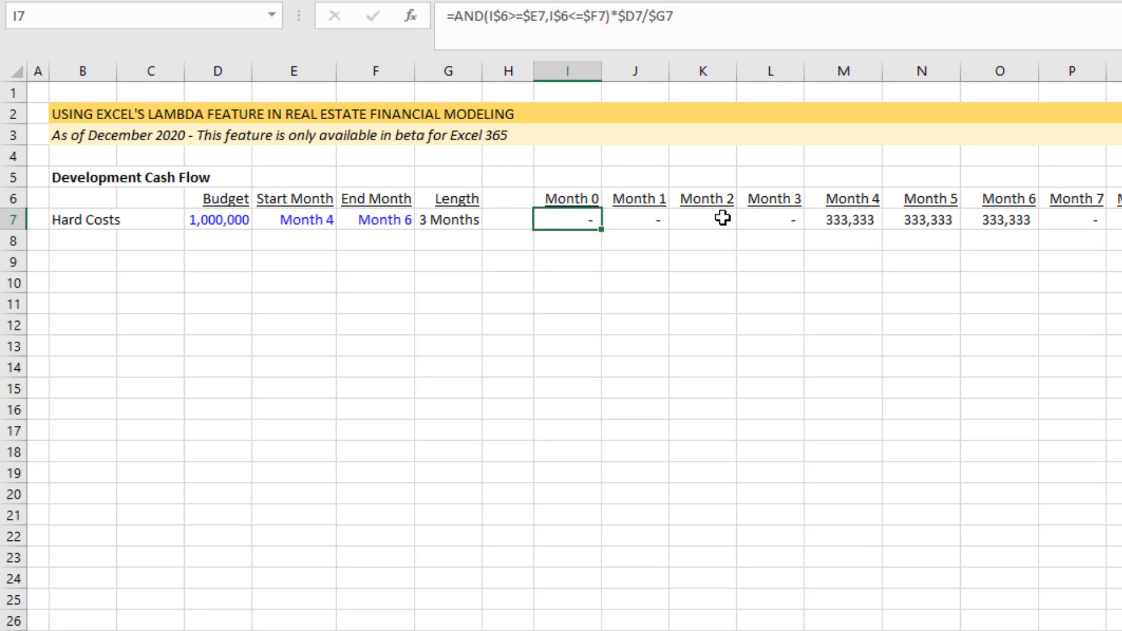
# - Begin a LAMBDA function in cell I5, directly above the Month 0 heading
pyautogui.click(722, 218)
pyautogui.press('Up')
pyautogui.press('Left')
pyautogui.press('Left')
pyautogui.press('Up')
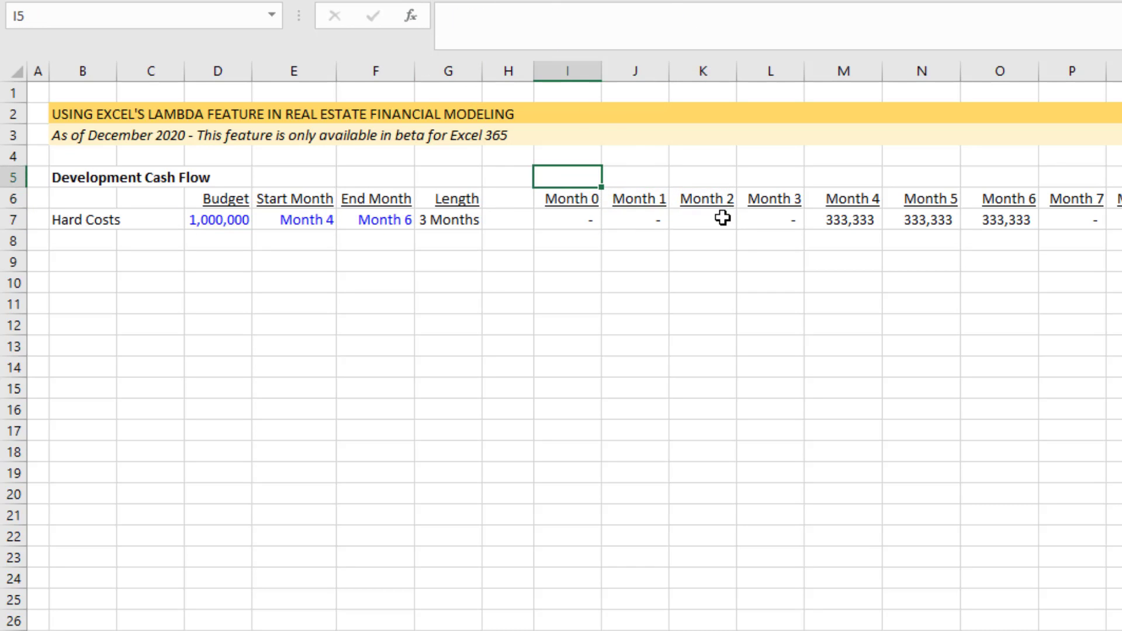
pyautogui.write('=lamdb')
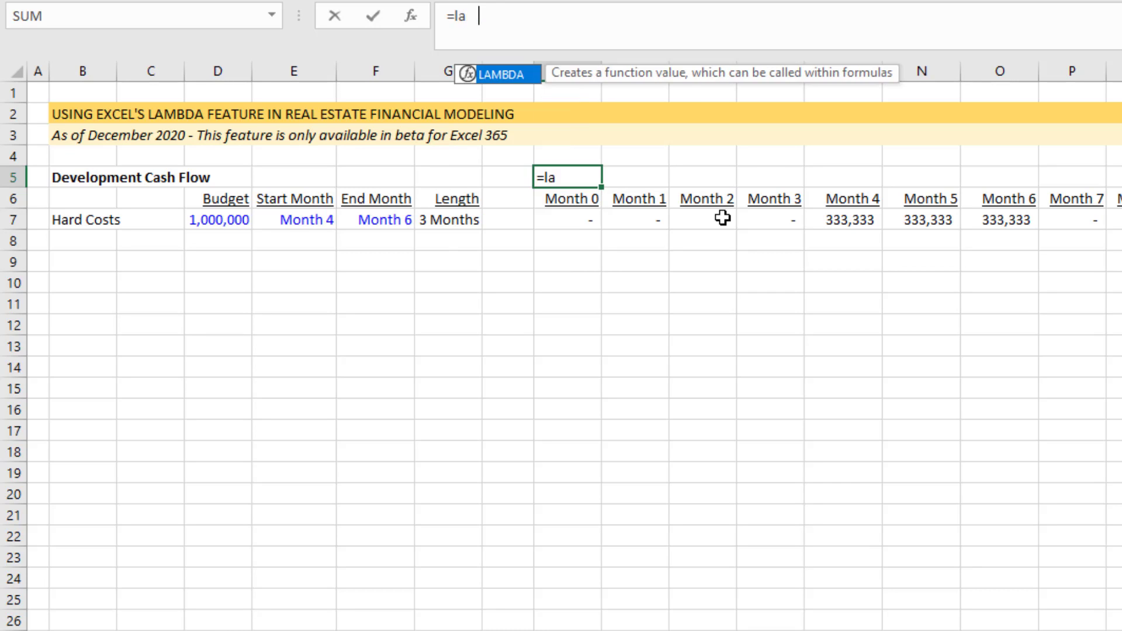
pyautogui.press('BackSpace')
pyautogui.press('BackSpace')
pyautogui.press('Tab')
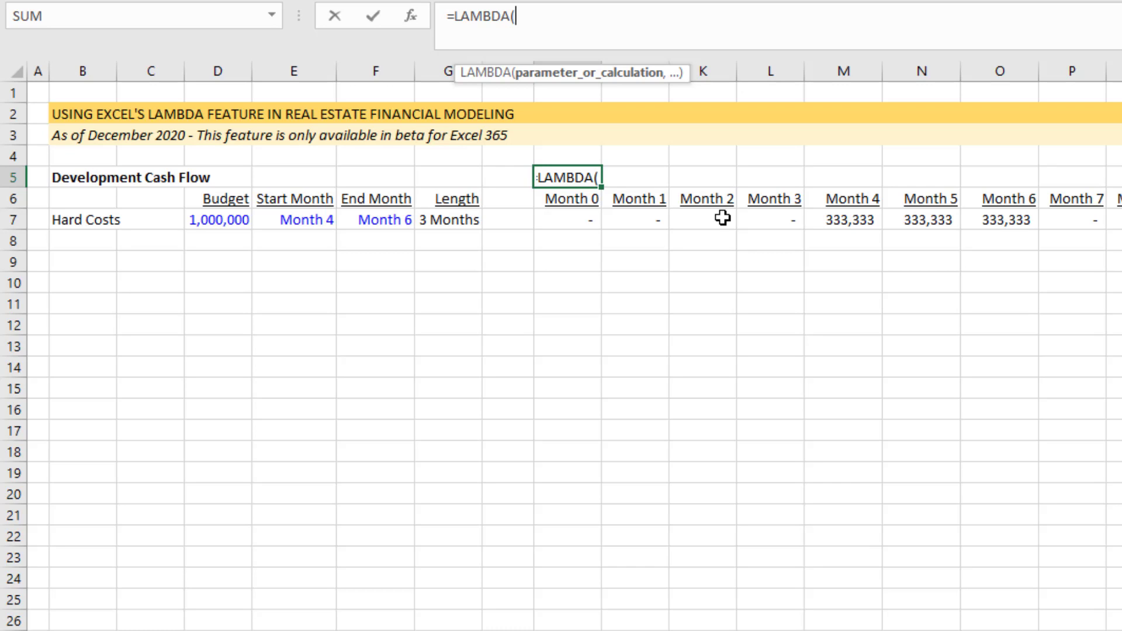
# - Define Current_Mo, Start_Mo and End_Mo as the first three parameters of the LAMBDA function
pyautogui.write('Curre')
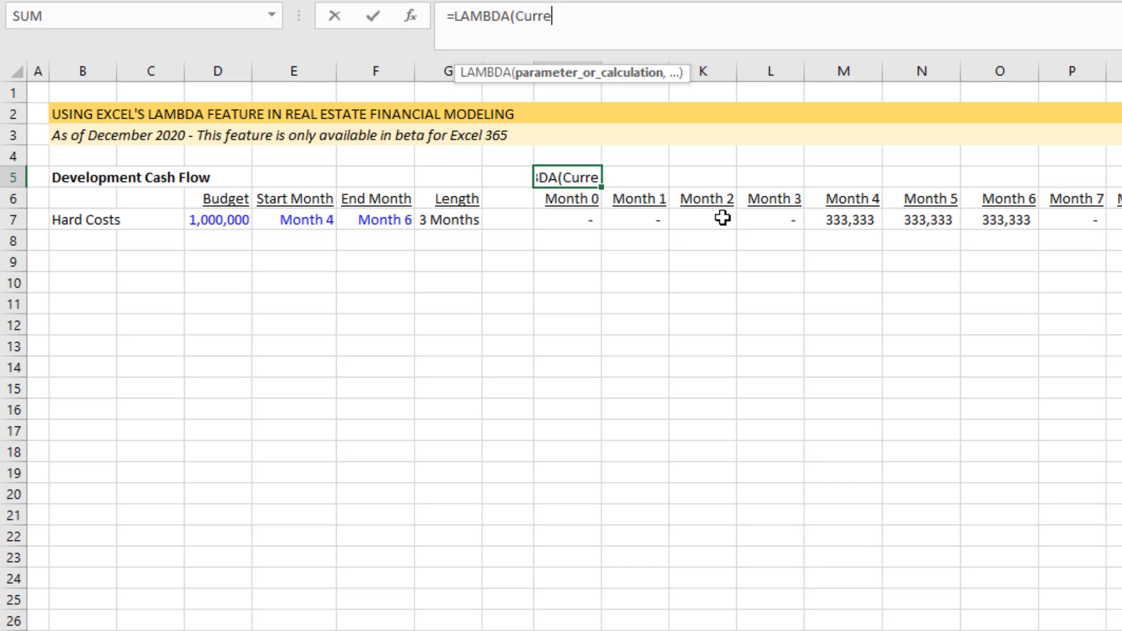
pyautogui.write('nt_Mo,')
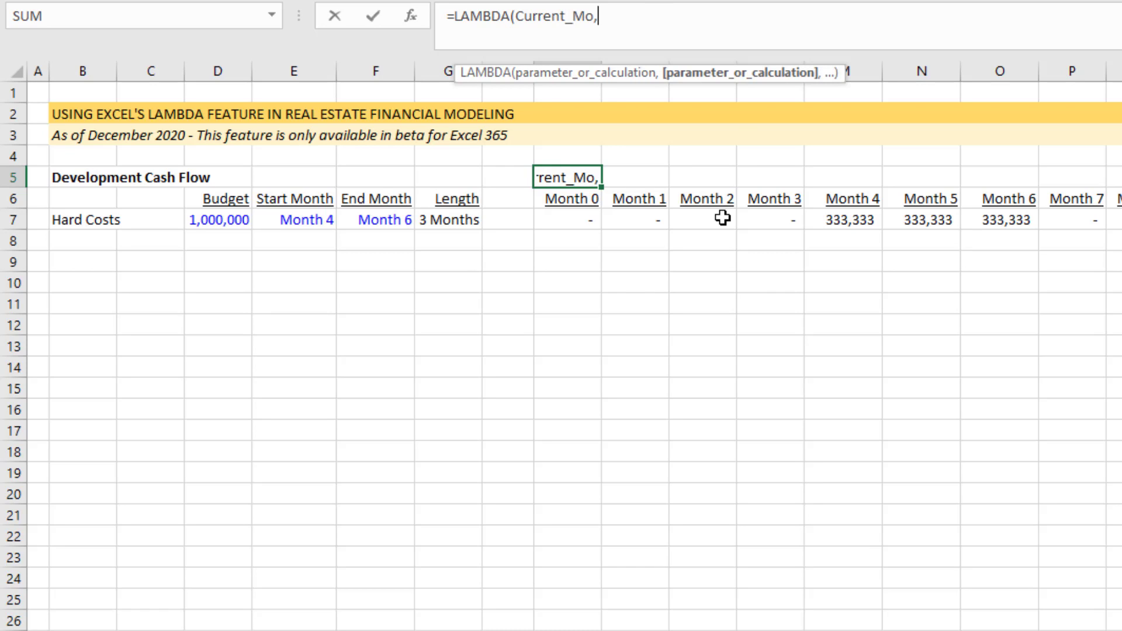
pyautogui.write('Start_Mo,')
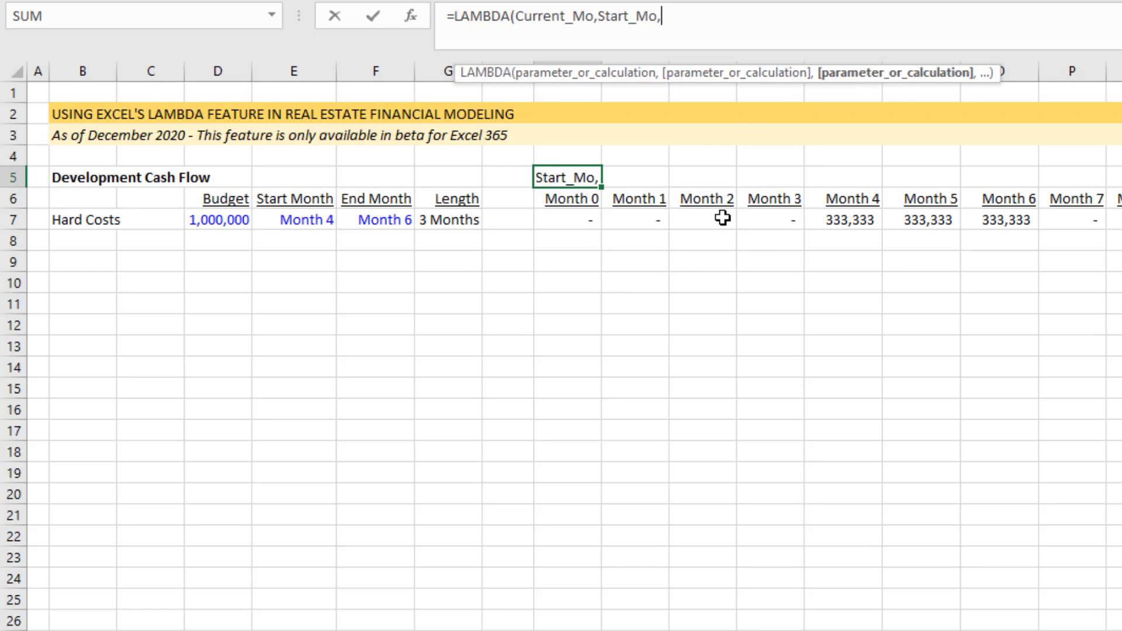
pyautogui.write('End_Mo')
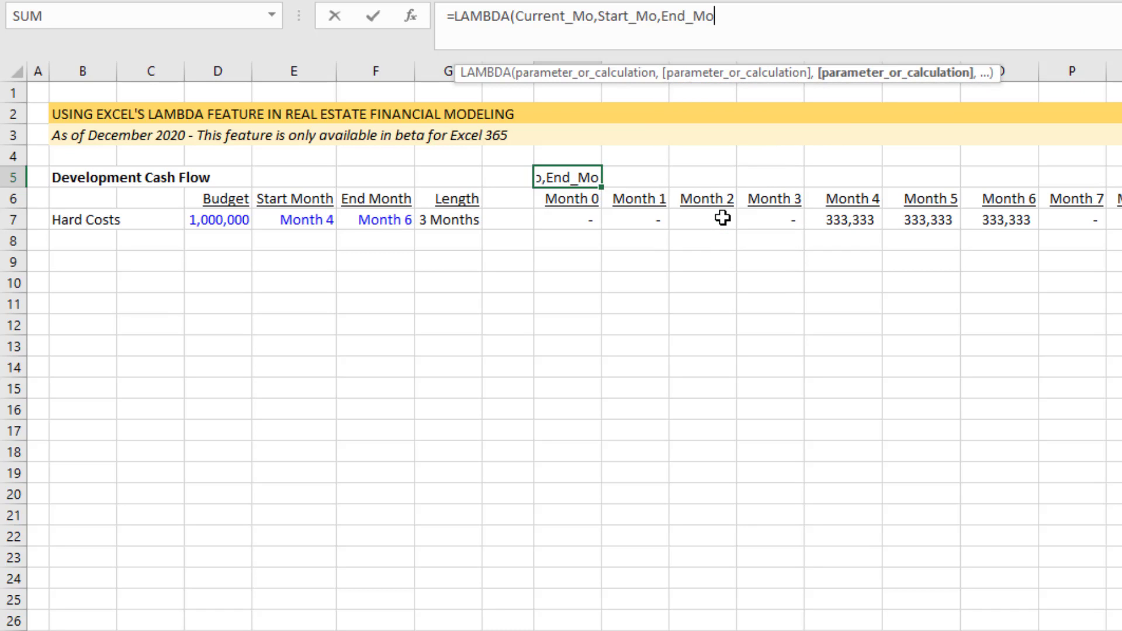
pyautogui.write(',')
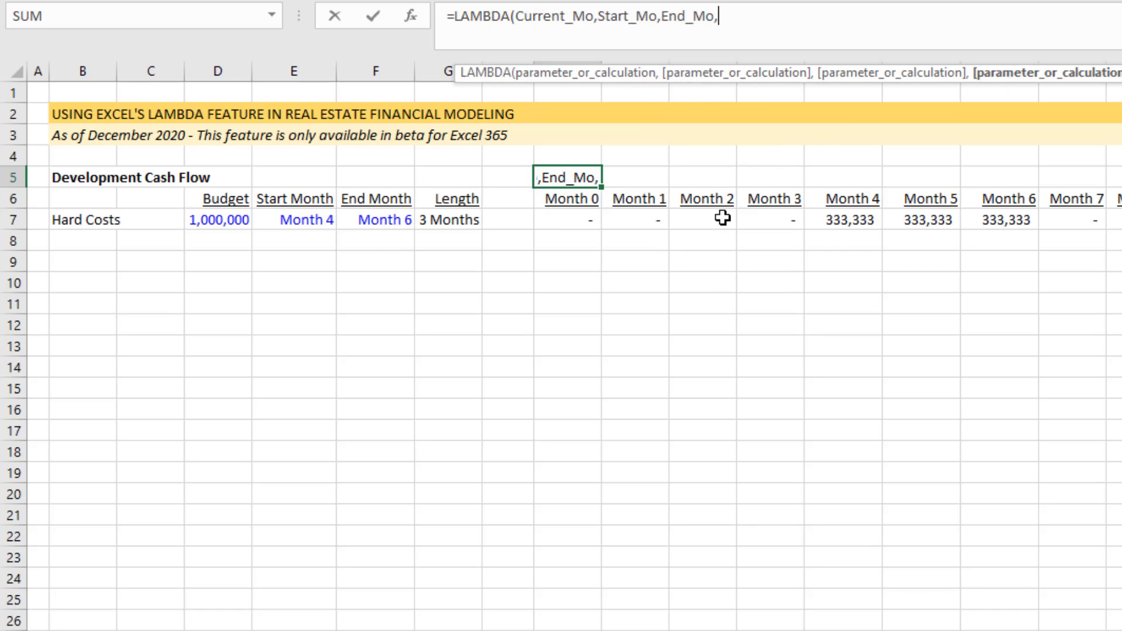
# - Add Budget_Amt and Length_Mo as the remaining parameters of the LAMBDA function
pyautogui.write('Budget_Amt')
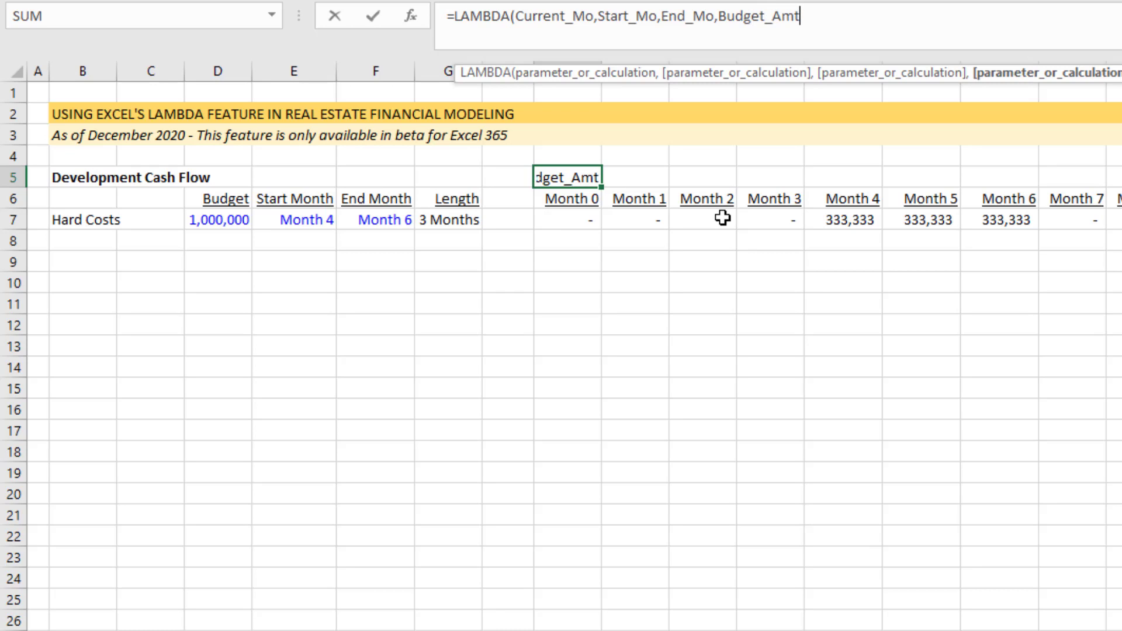
pyautogui.write(',')
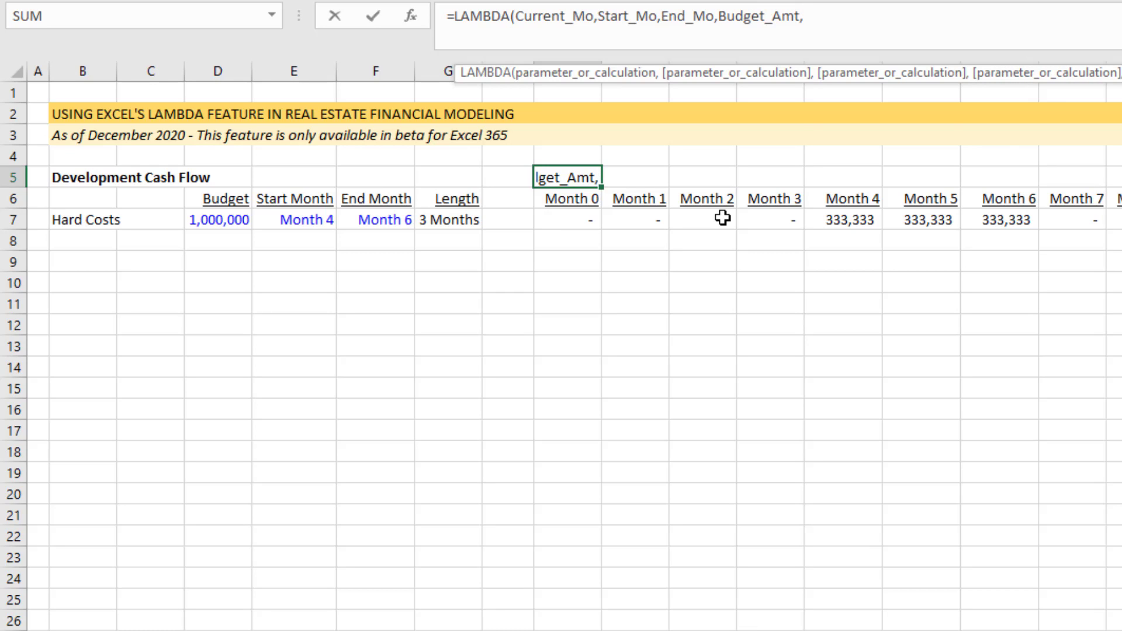
pyautogui.write('Length')
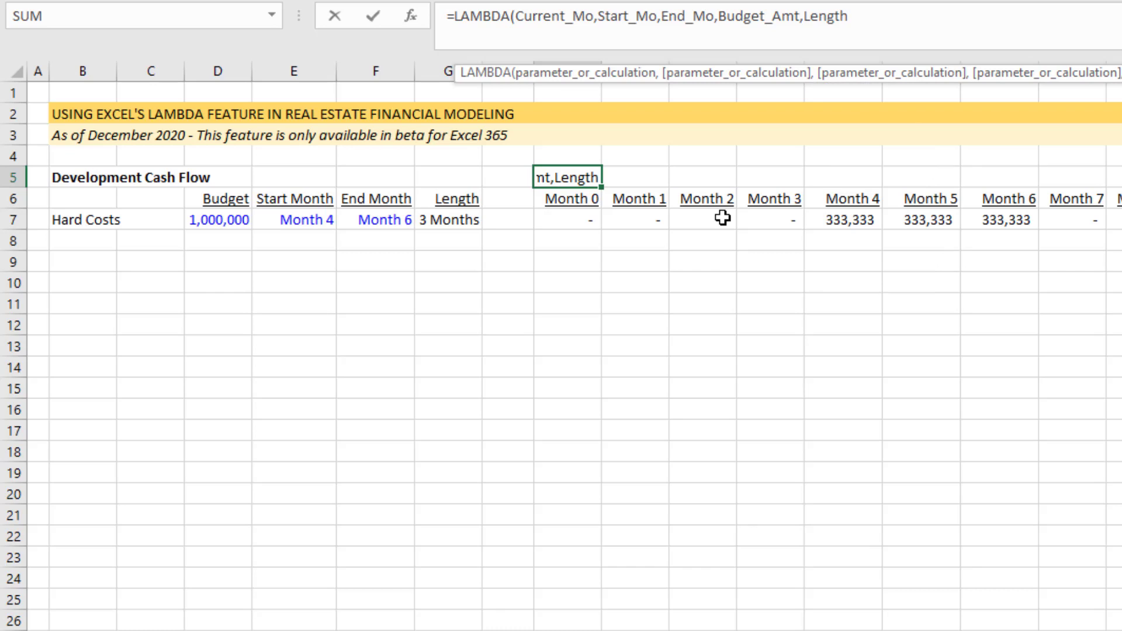
pyautogui.write('_mo')
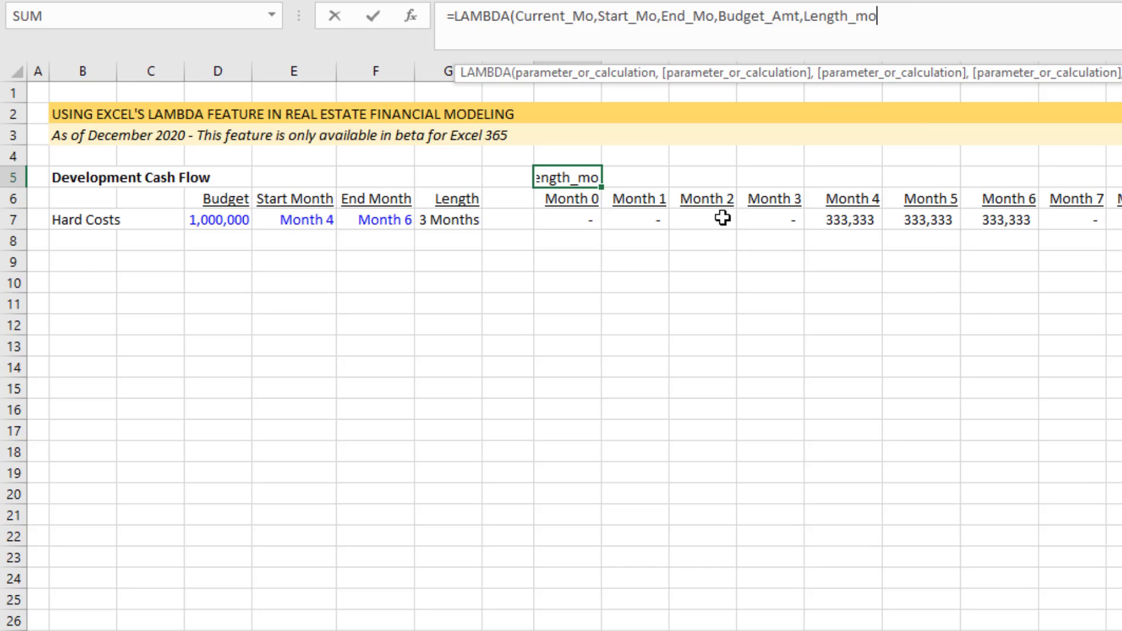
pyautogui.press('BackSpace')
pyautogui.press('BackSpace')
pyautogui.write('Mo,')
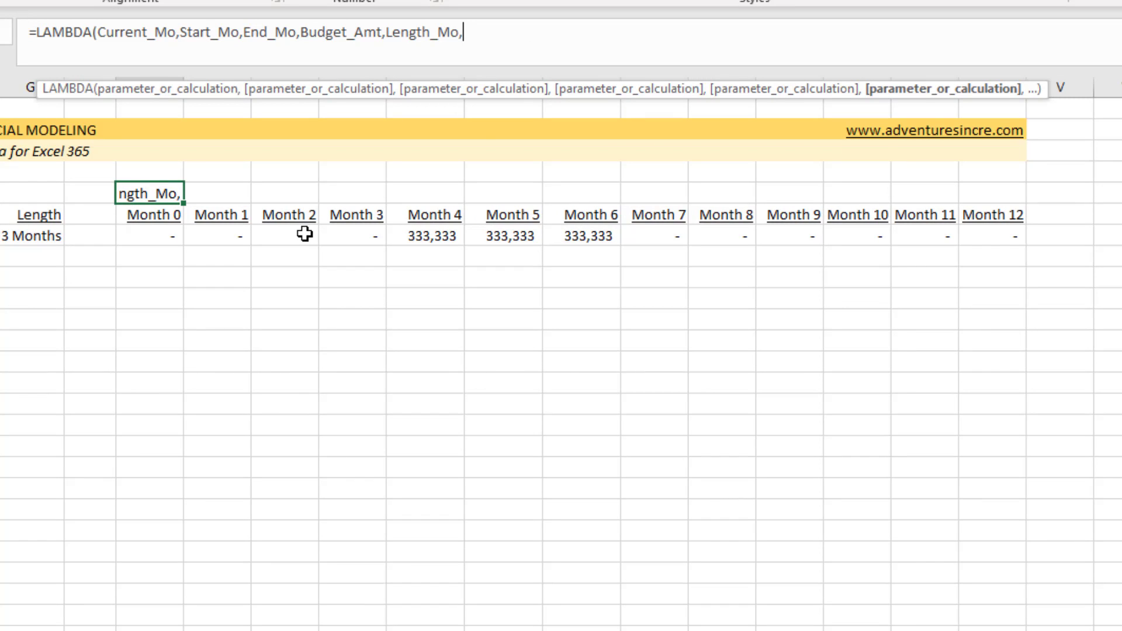
# - Begin the LAMBDA calculation with an AND test whose first condition is Current_Mo>=Start_Mo
pyautogui.write('and')
pyautogui.press('Tab')
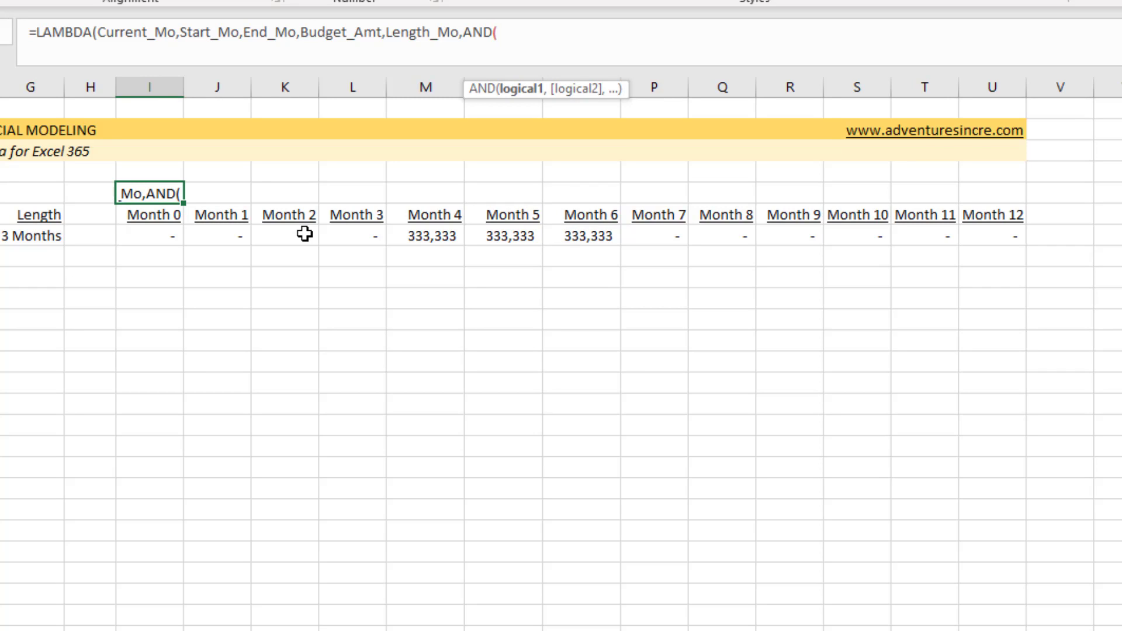
pyautogui.write('cure')
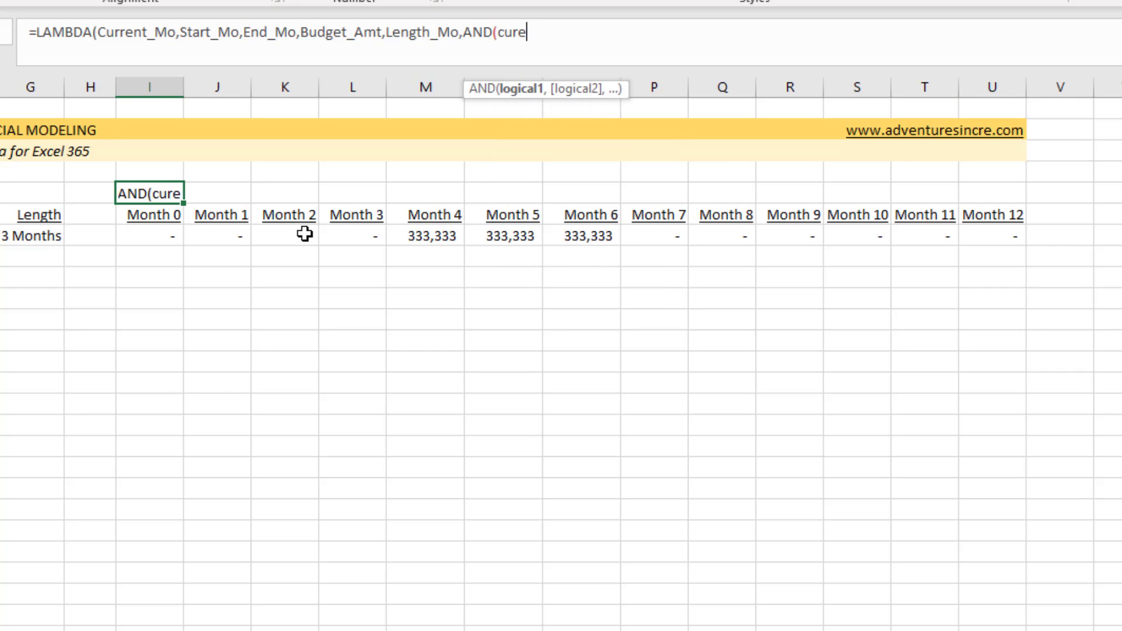
pyautogui.press('BackSpace')
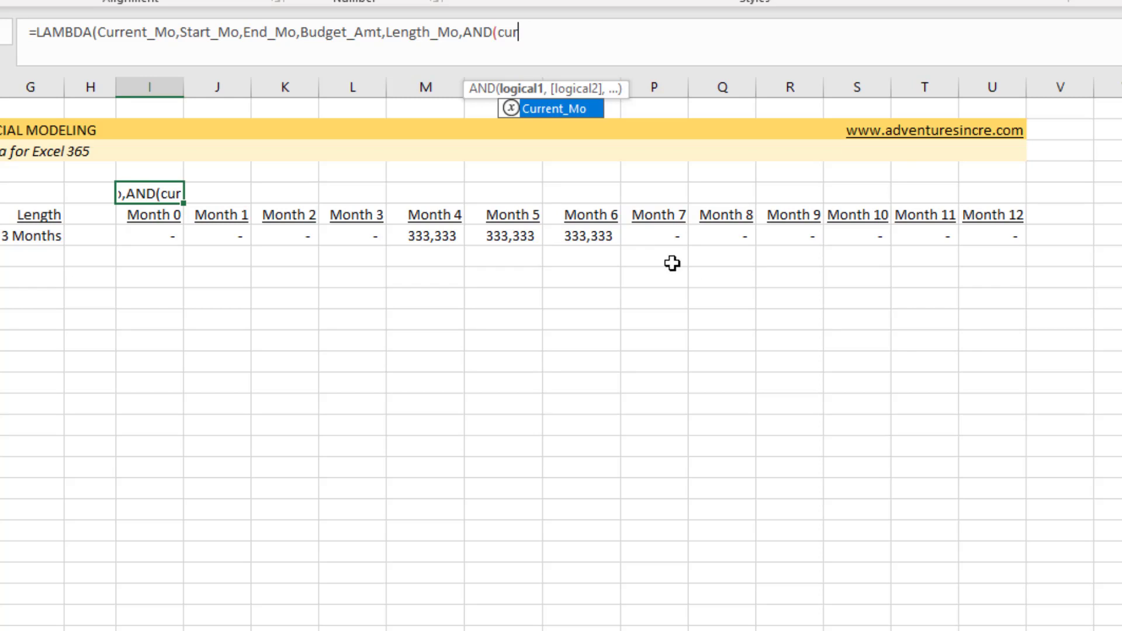
pyautogui.press('Tab')
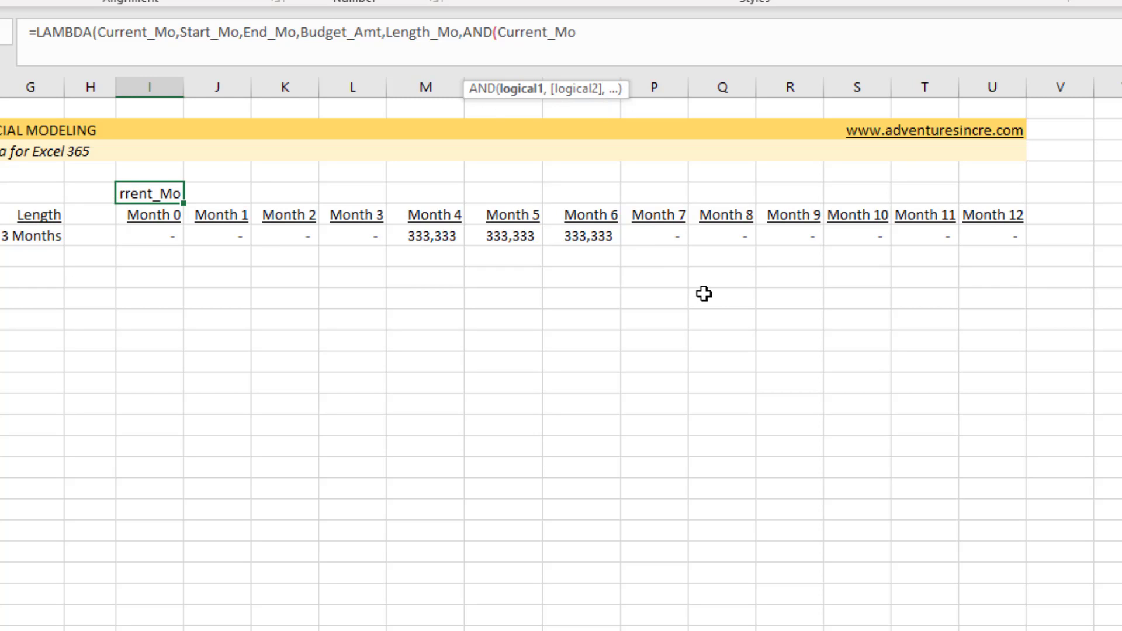
pyautogui.write('>=')
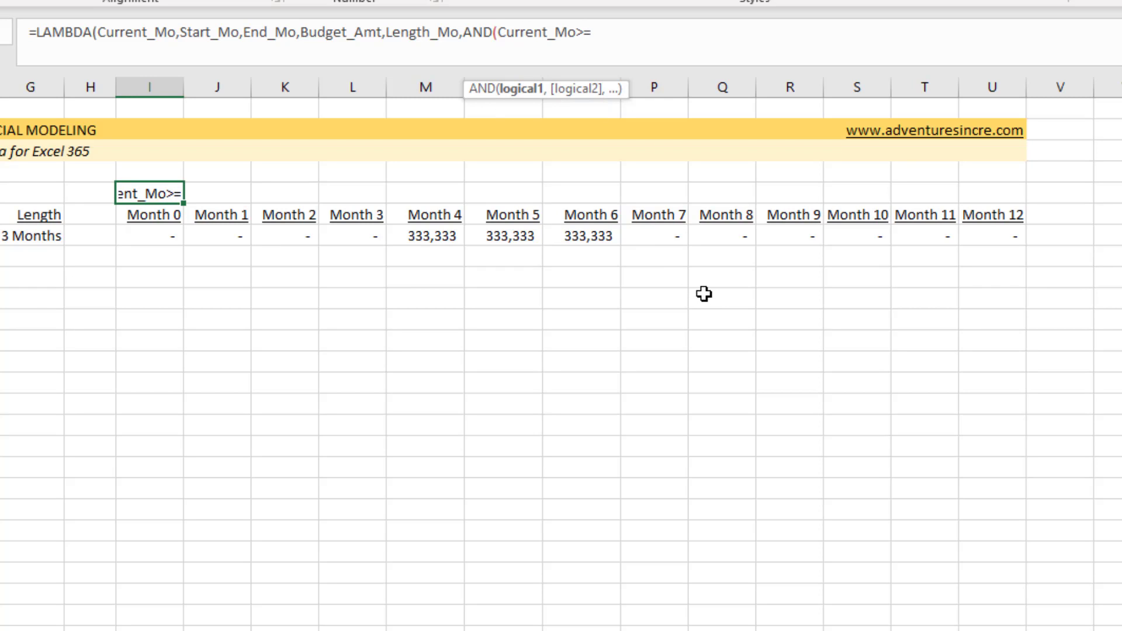
pyautogui.write('start')
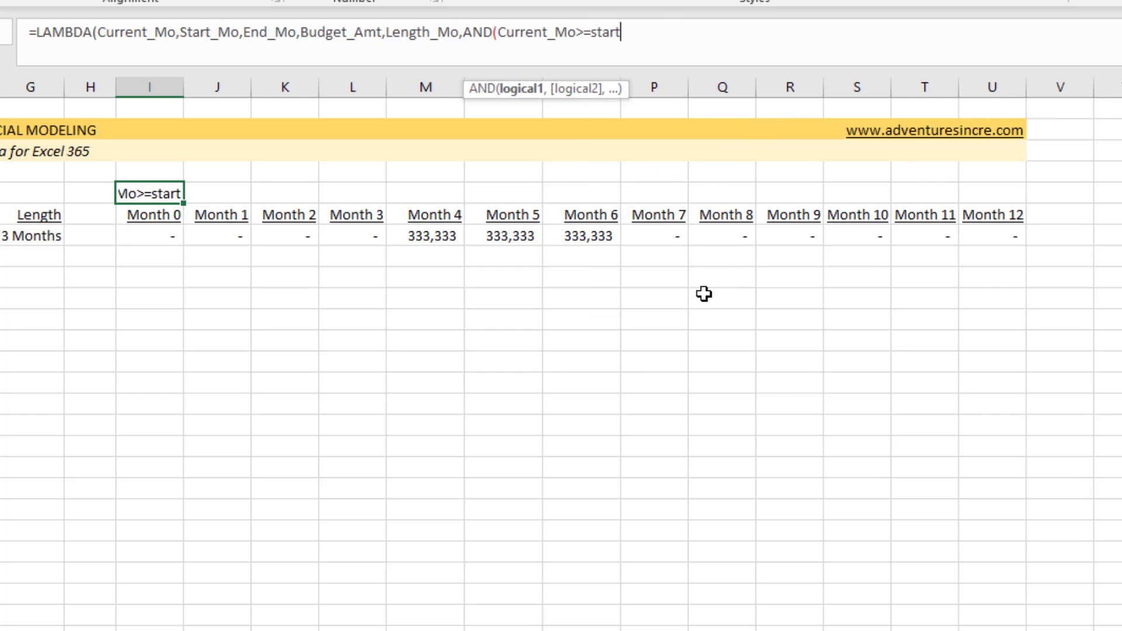
pyautogui.press('Tab')
# - Add Current_Mo<=End_Mo as the second condition and close the AND test
pyautogui.write(',curen')
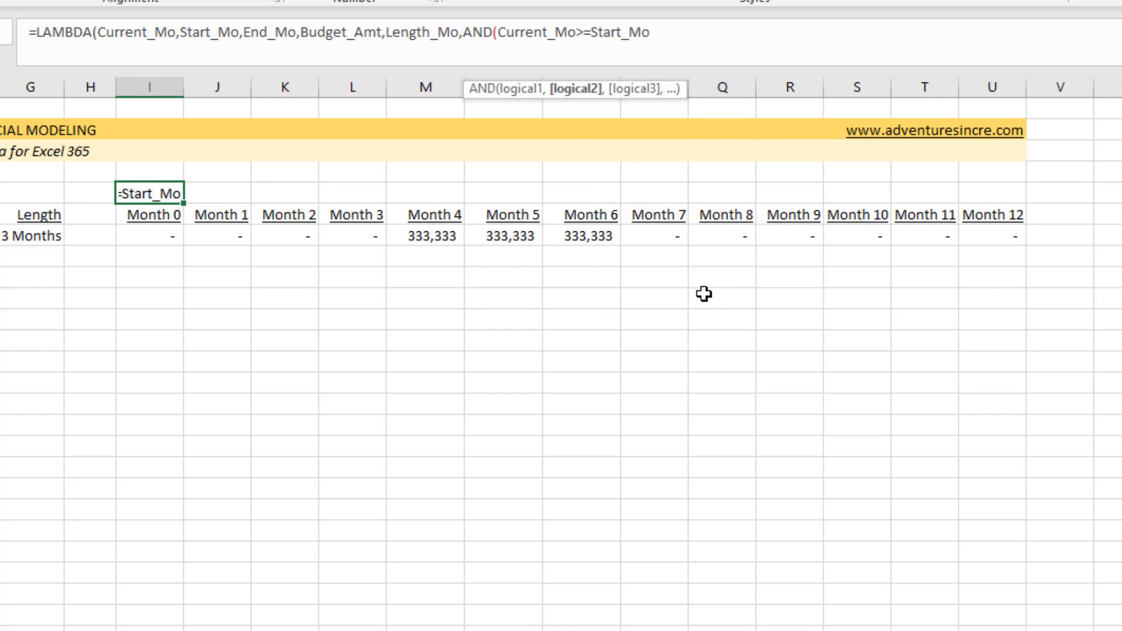
pyautogui.press('BackSpace')
pyautogui.press('BackSpace')
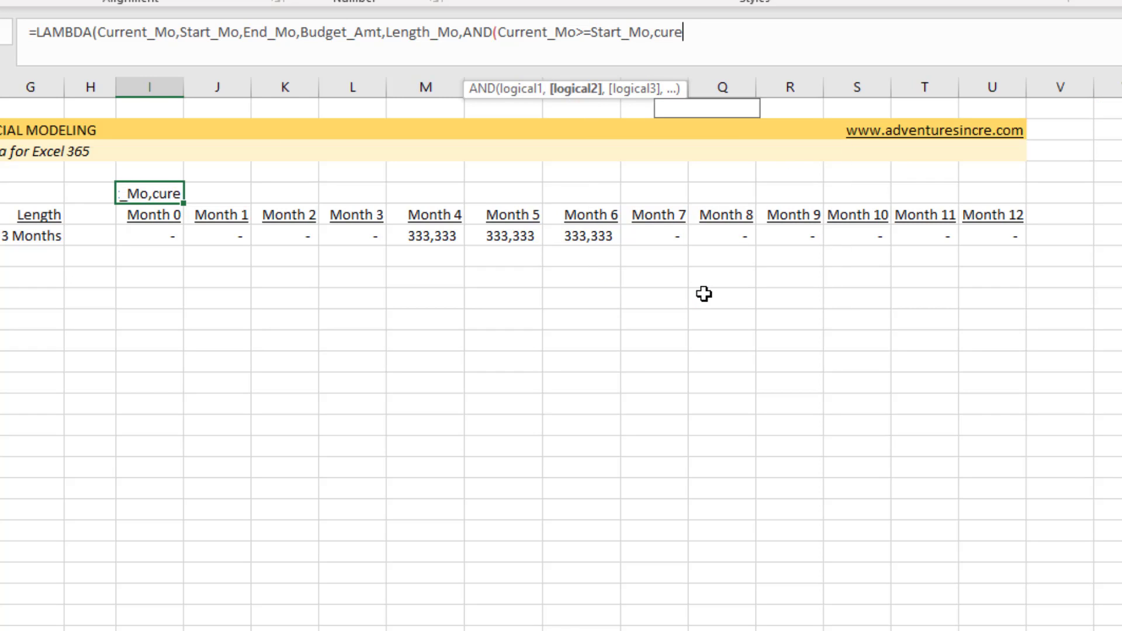
pyautogui.write('r')
pyautogui.press('Tab')
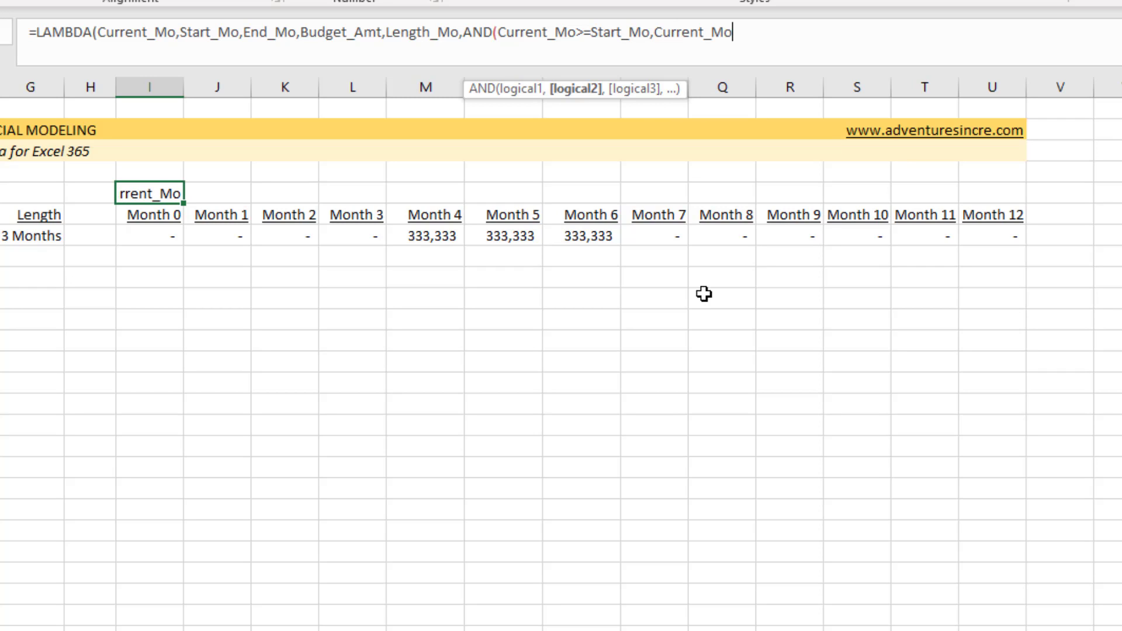
pyautogui.write('<=end')
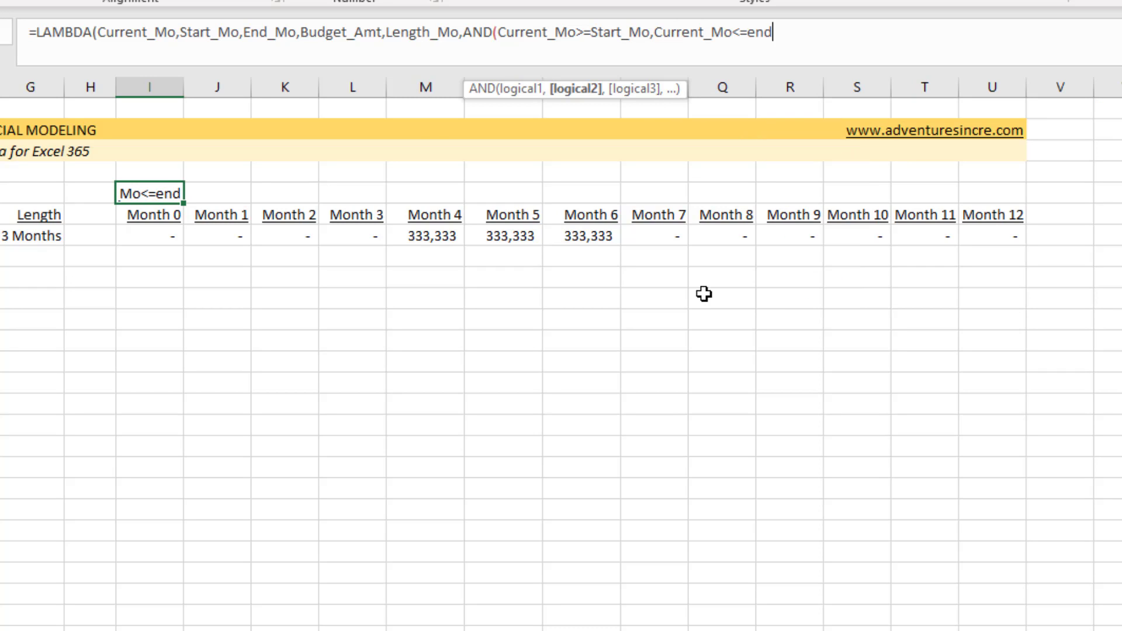
pyautogui.press('Tab')
pyautogui.write(')')
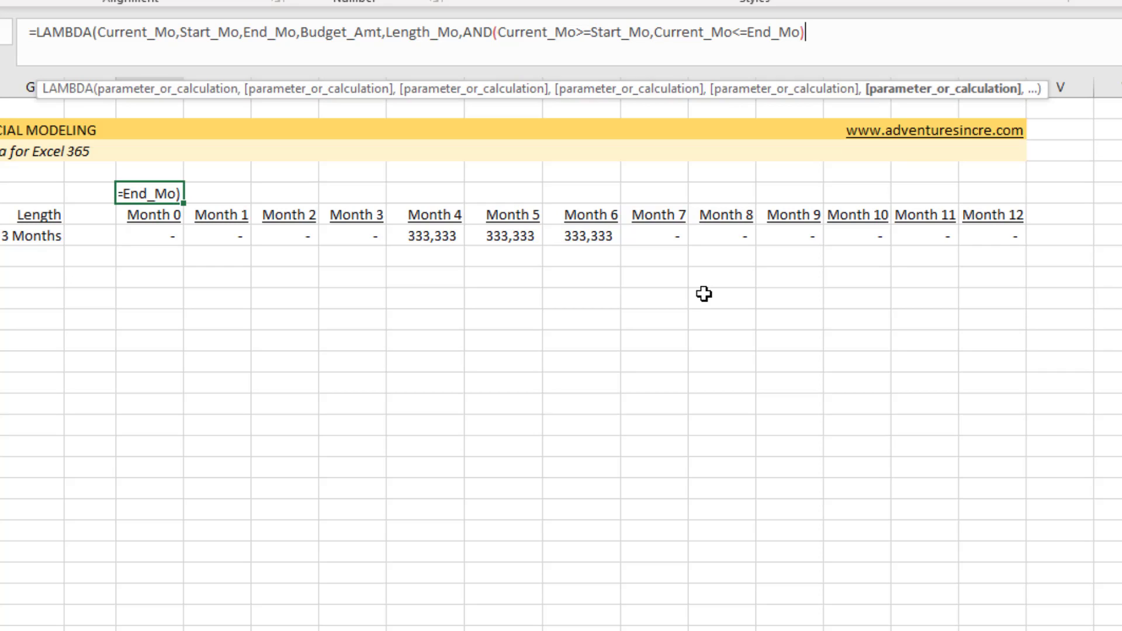
# - Multiply the AND test by Budget_Amt and divide it by Length_Mo in the LAMBDA calculation
pyautogui.write('*')
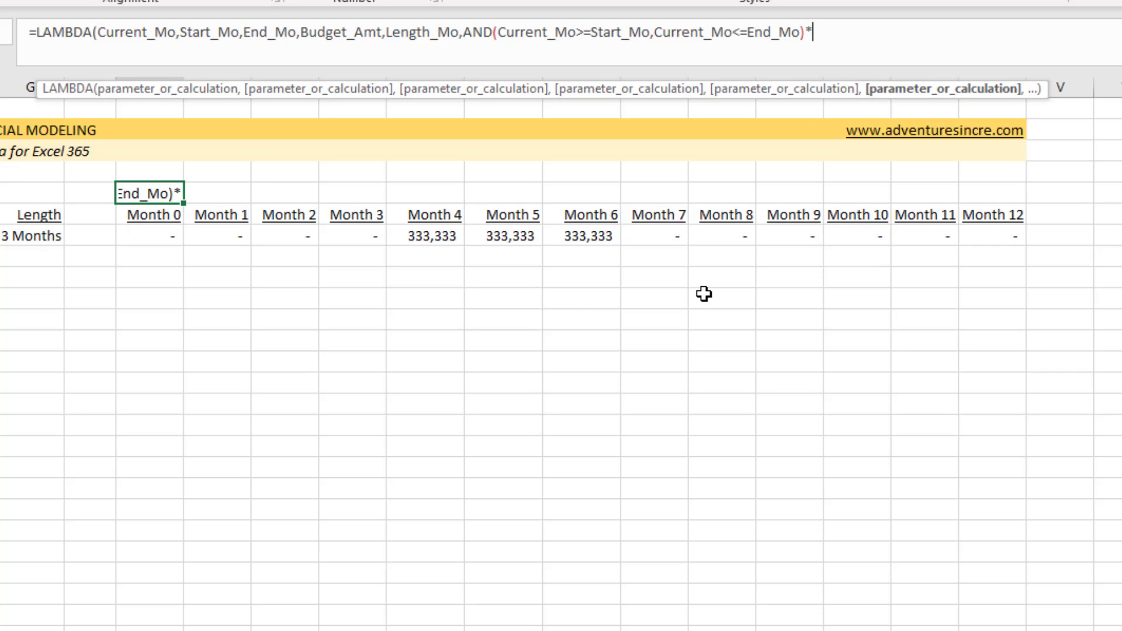
pyautogui.write('Budg')
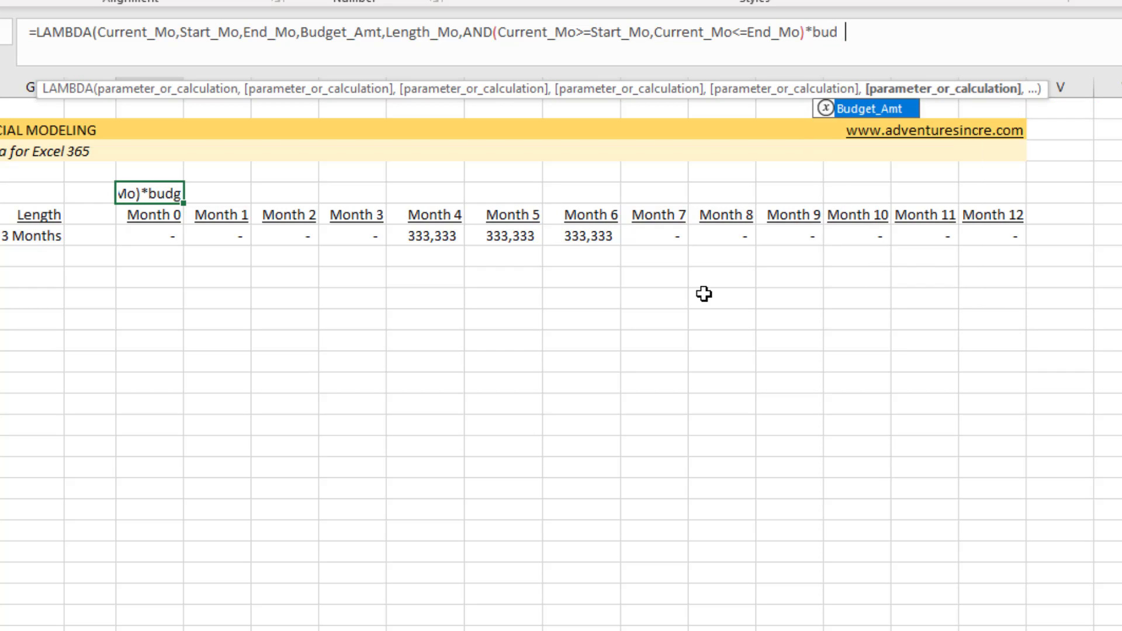
pyautogui.press('Tab')
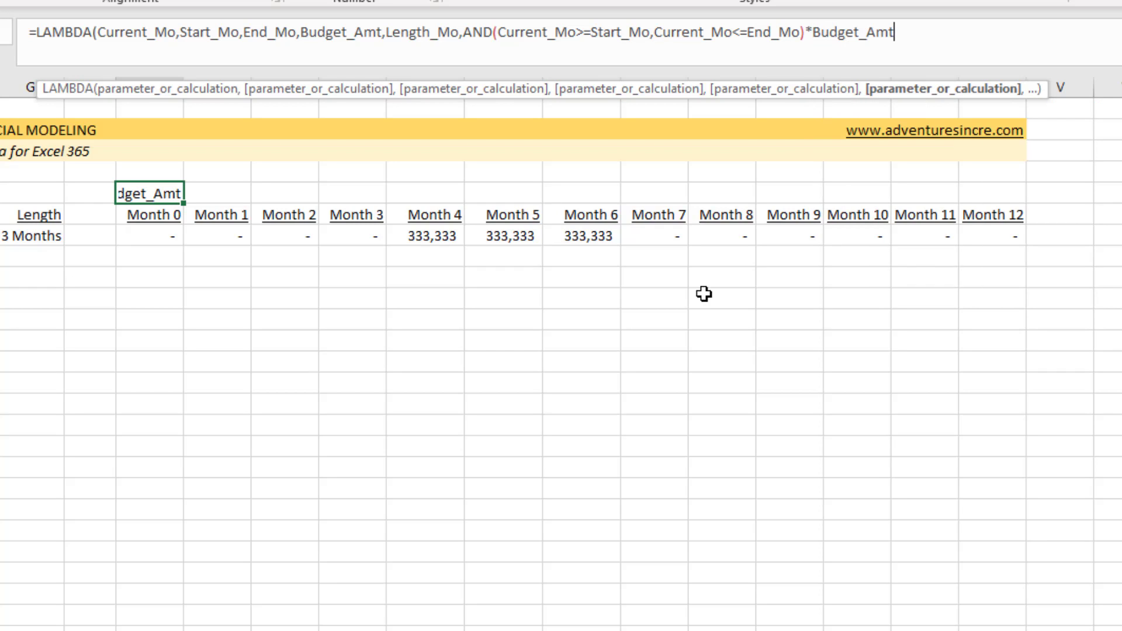
pyautogui.write('/leng')
pyautogui.press('Tab')
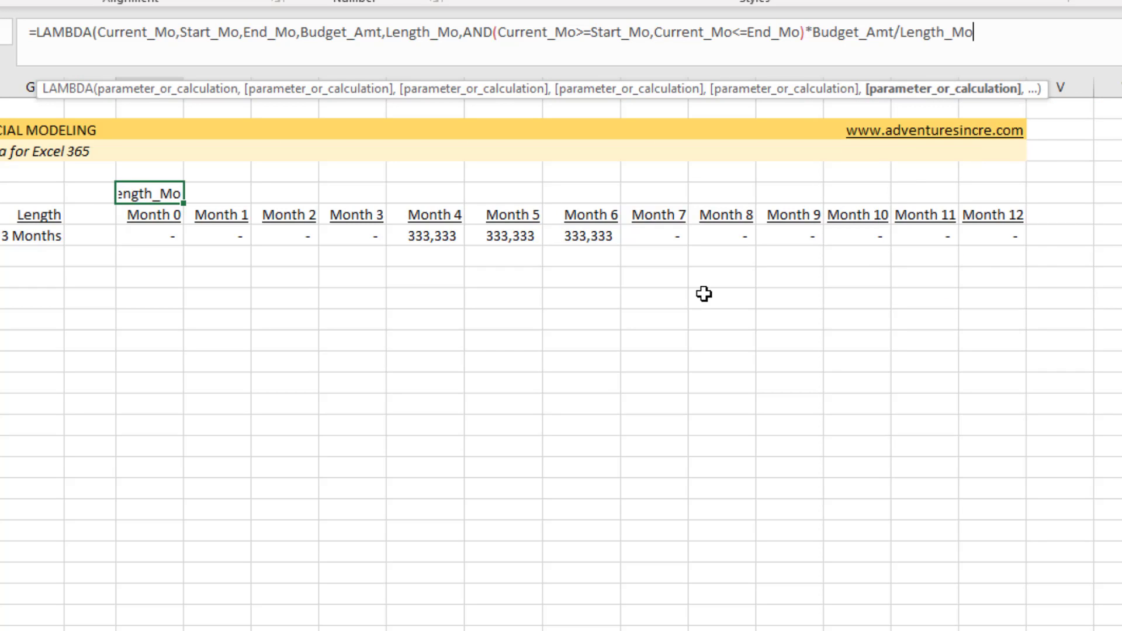
# - Close the LAMBDA function's parenthesis and enter the formula in cell I5
pyautogui.write(')')
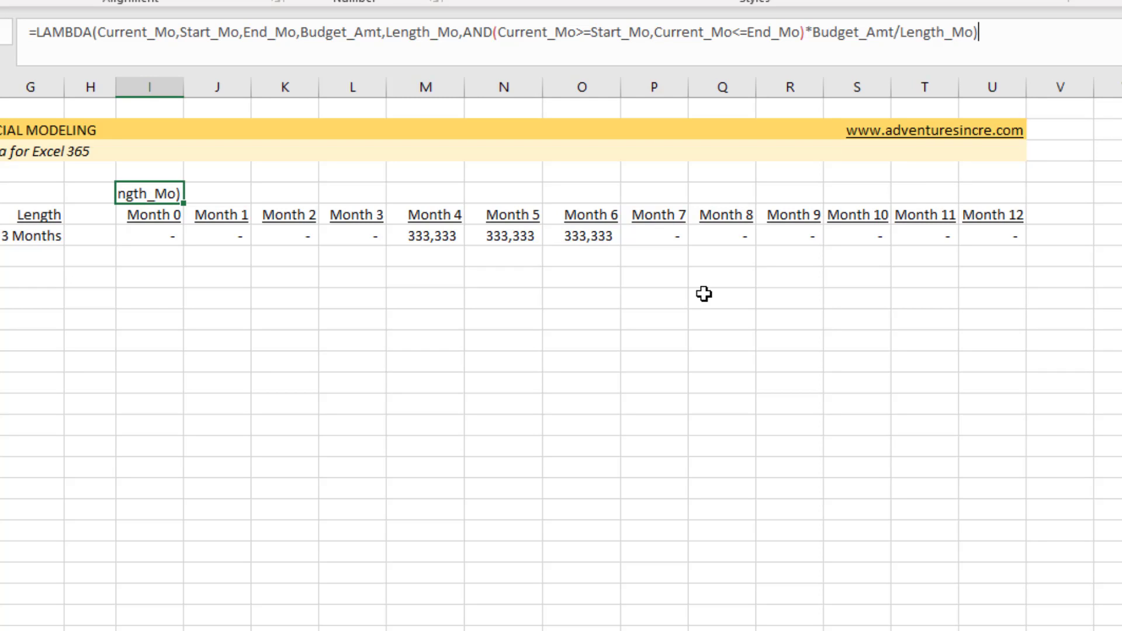
pyautogui.press('Return')
pyautogui.press('Up')
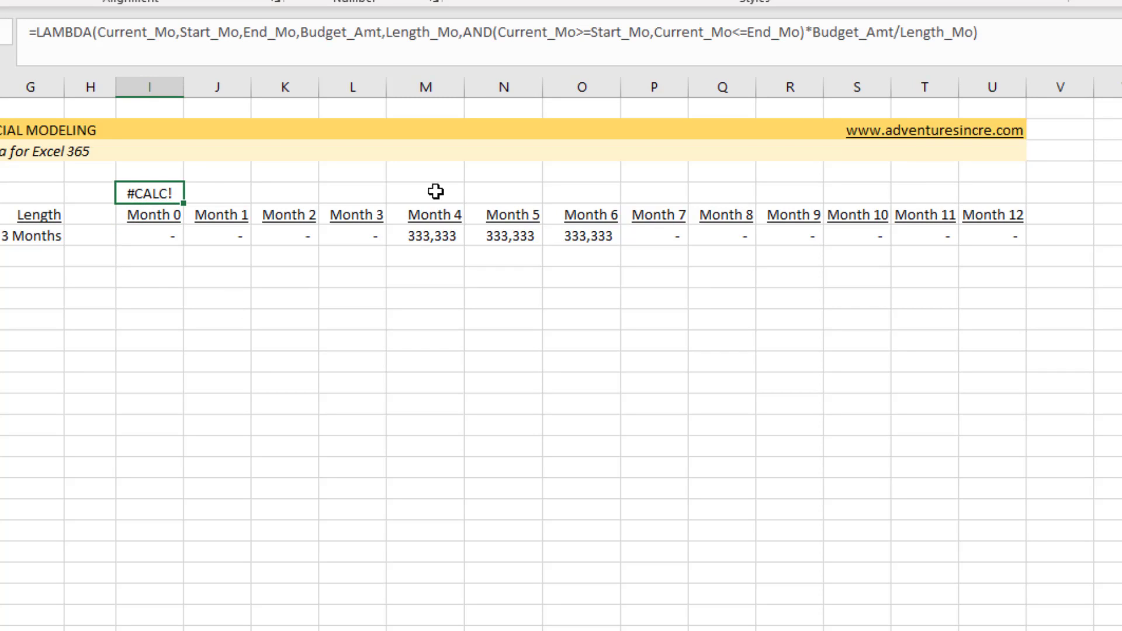
# - Append an argument list to the LAMBDA formula in I5, starting with I6, E7 and F7
pyautogui.click(1003, 33)
pyautogui.write('(')
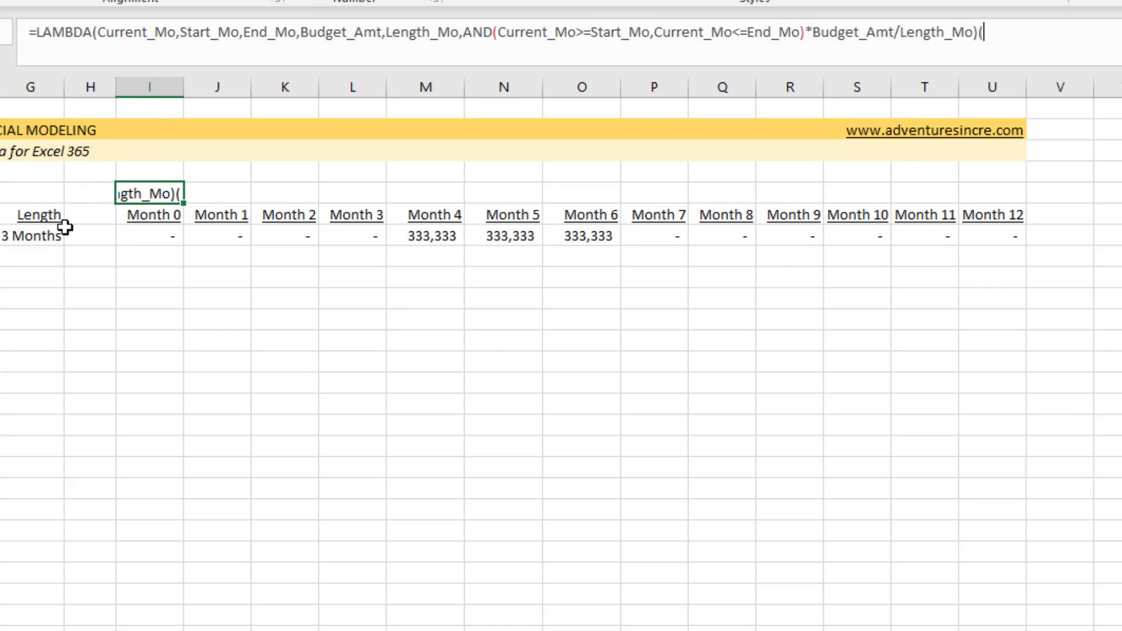
pyautogui.click(149, 215)
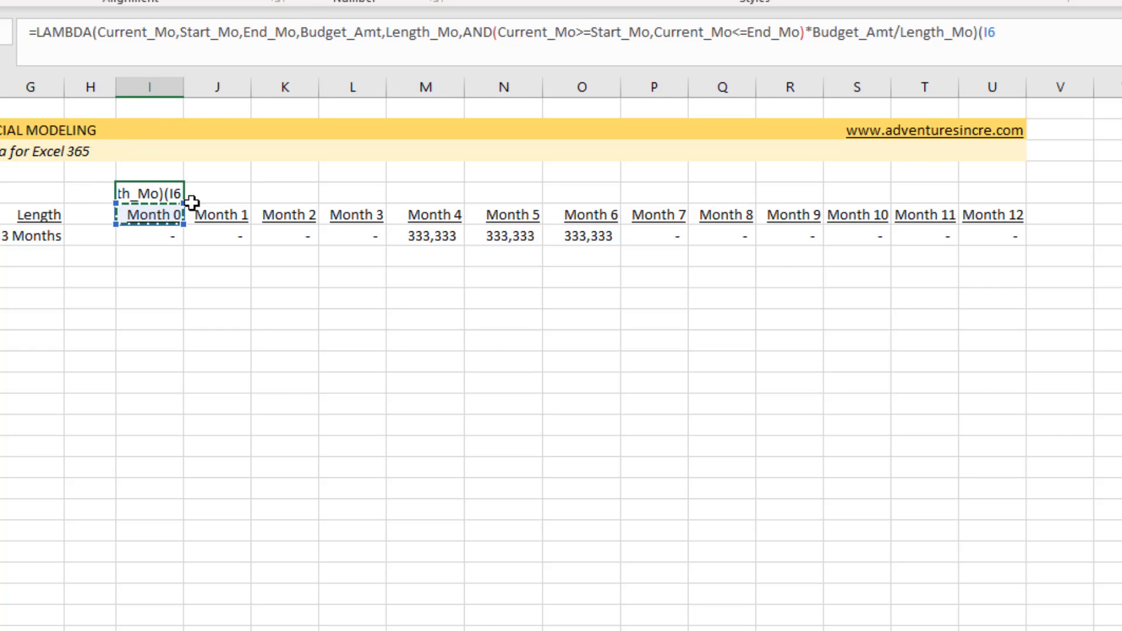
pyautogui.write(',')
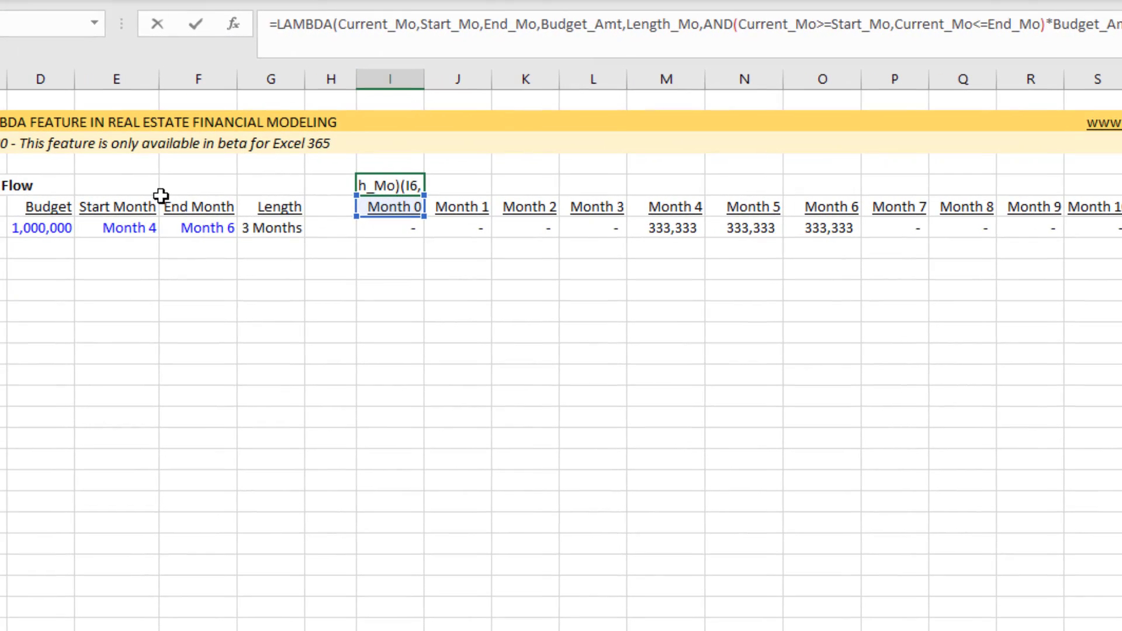
pyautogui.click(127, 231)
pyautogui.write(',')
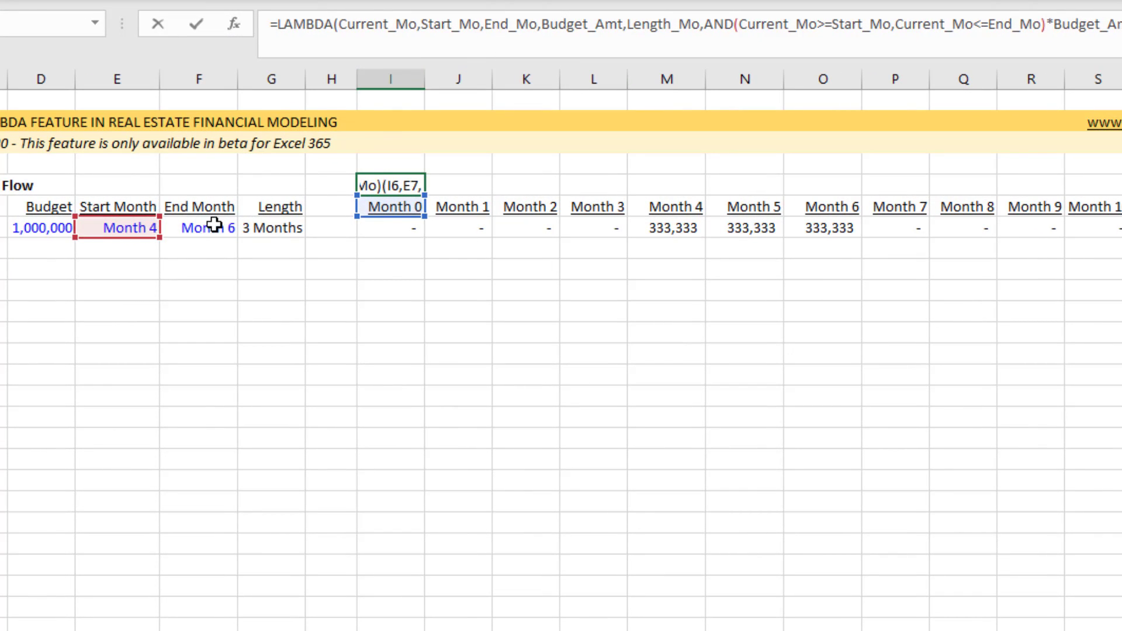
pyautogui.click(213, 227)
pyautogui.write(',')
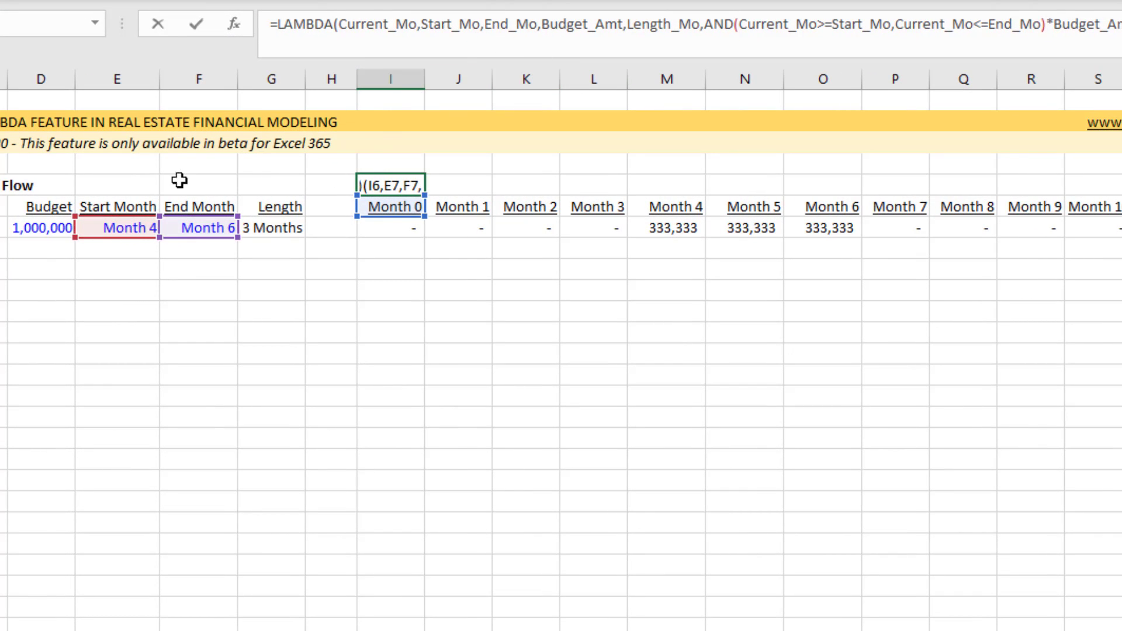
# - Add D7 and G7 as the last two arguments and enter the LAMBDA formula
pyautogui.click(36, 228)
pyautogui.write(',')
pyautogui.click(280, 226)
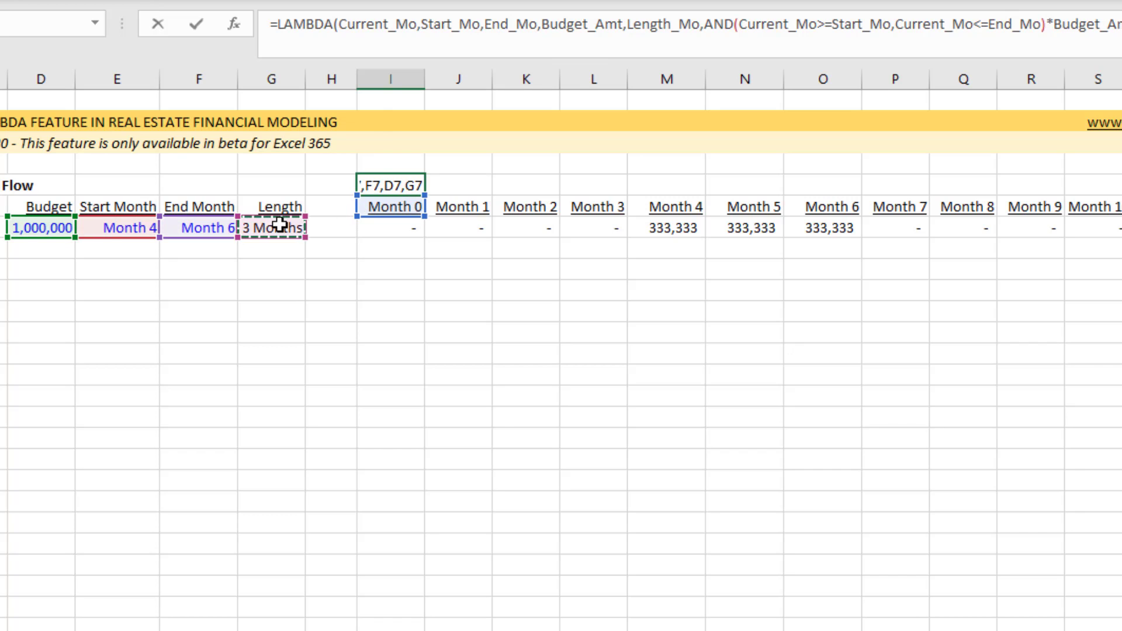
pyautogui.write(')')
pyautogui.hotkey('ctrl', 'Return')
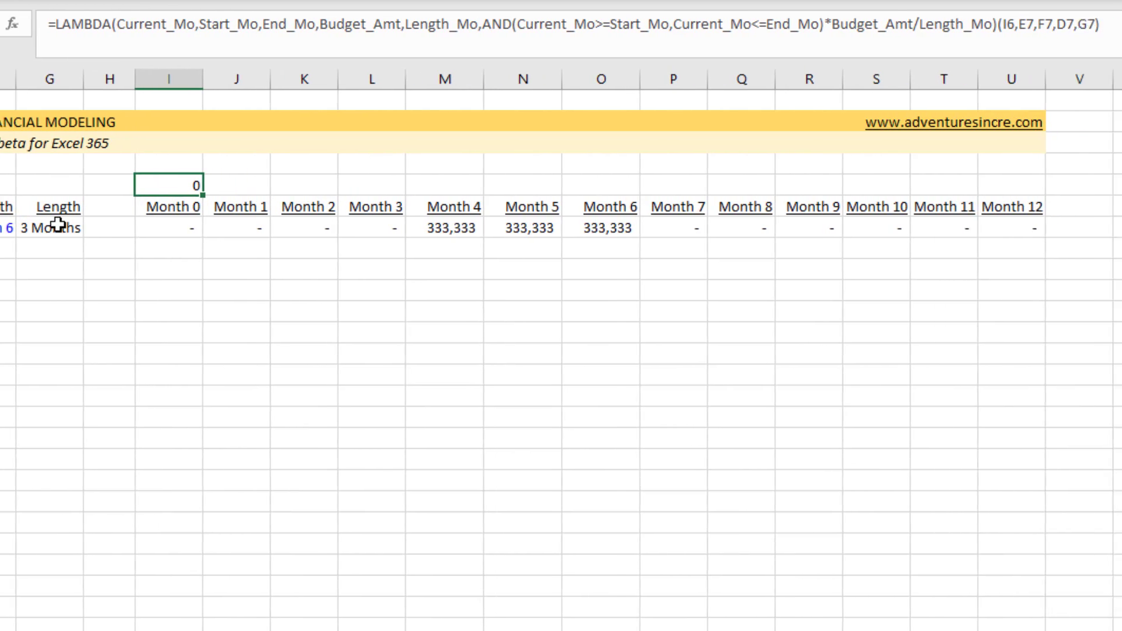
pyautogui.hotkey('ctrl', 'c')
pyautogui.hotkey('shift', 'Right')
pyautogui.hotkey('shift', 'Right')
pyautogui.hotkey('shift', 'Right')
pyautogui.hotkey('shift', 'Right')
pyautogui.hotkey('shift', 'Right')
pyautogui.hotkey('shift', 'Right')
pyautogui.hotkey('shift', 'Right')
pyautogui.hotkey('shift', 'Right')
pyautogui.hotkey('shift', 'Right')
pyautogui.hotkey('shift', 'Right')
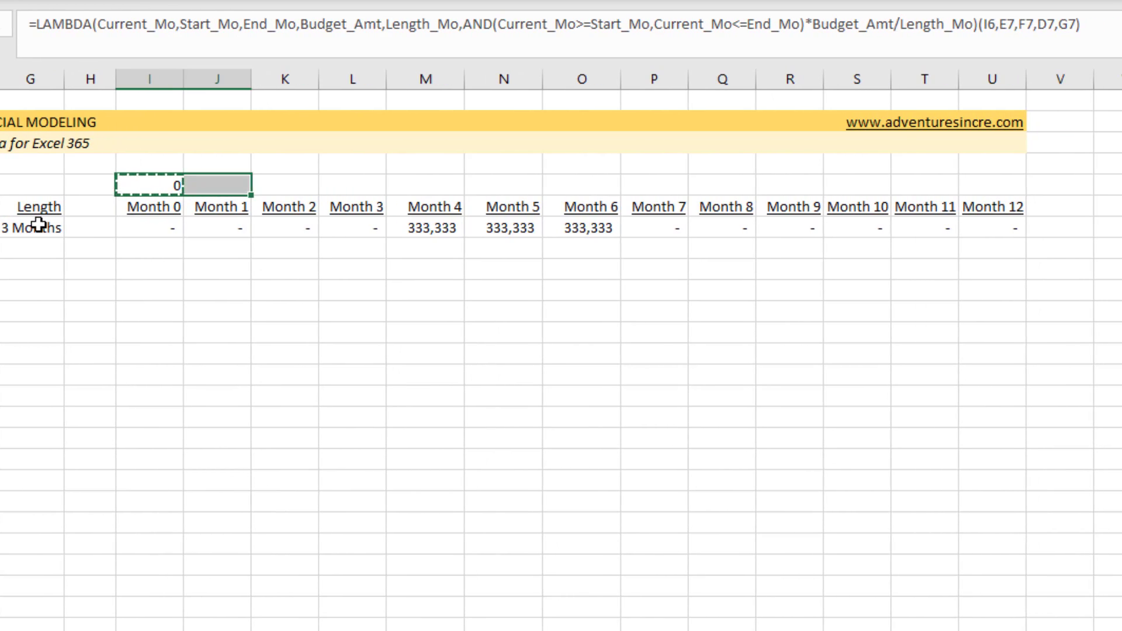
pyautogui.hotkey('shift', 'Right')
pyautogui.hotkey('shift', 'Right')
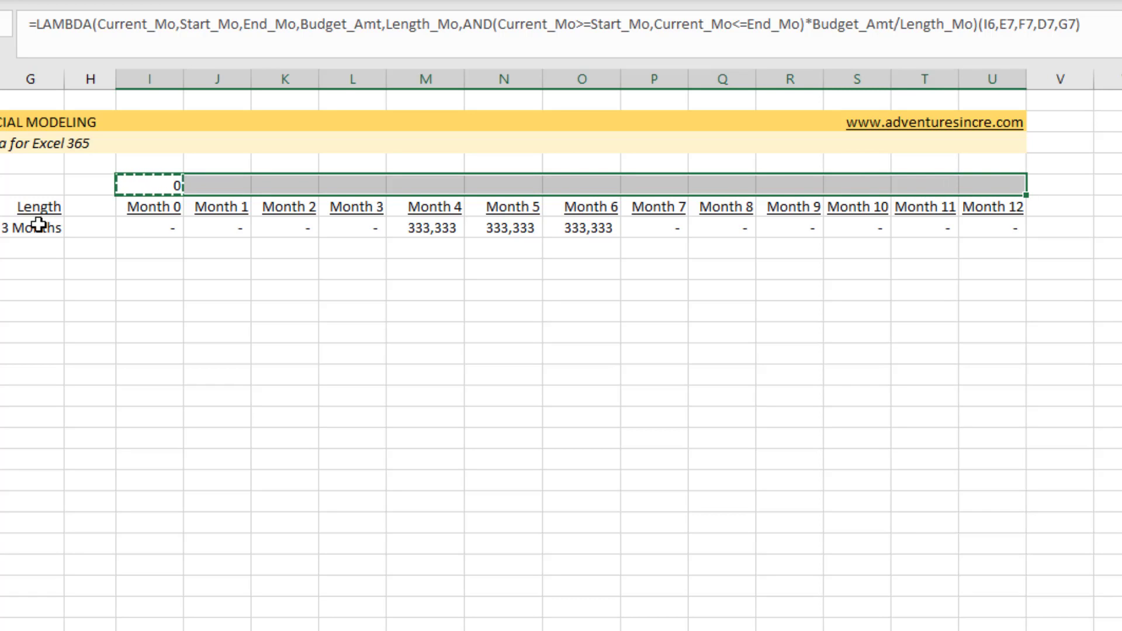
pyautogui.press('Escape')
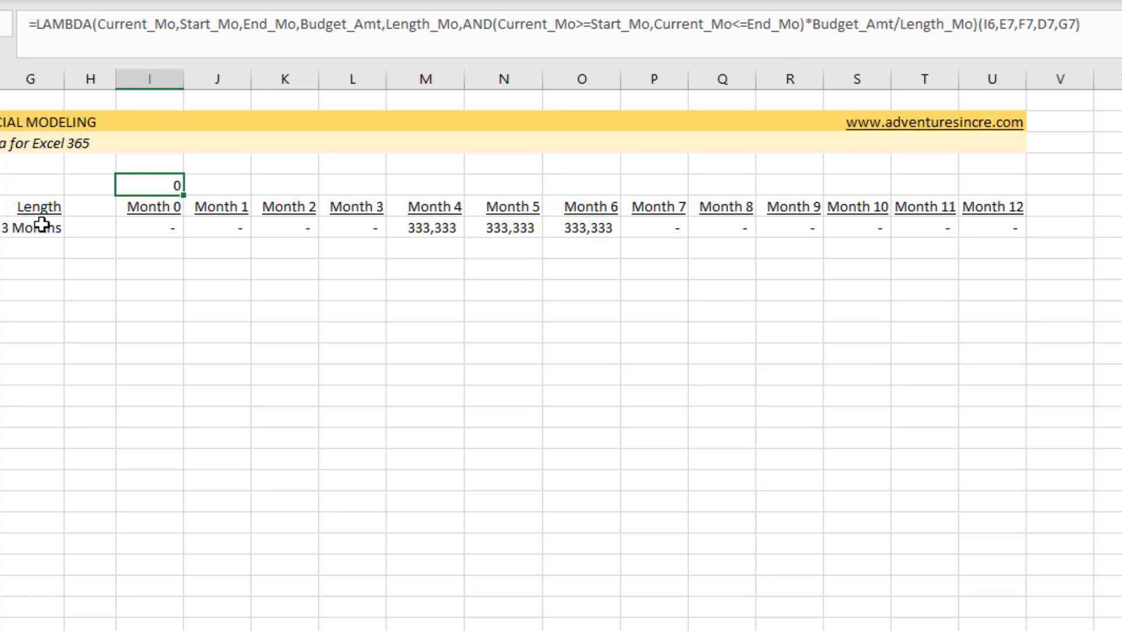
# - In the LAMBDA formula's argument list in I5, anchor the references as I$6 and $E7
pyautogui.click(765, 53)
pyautogui.click(987, 25)
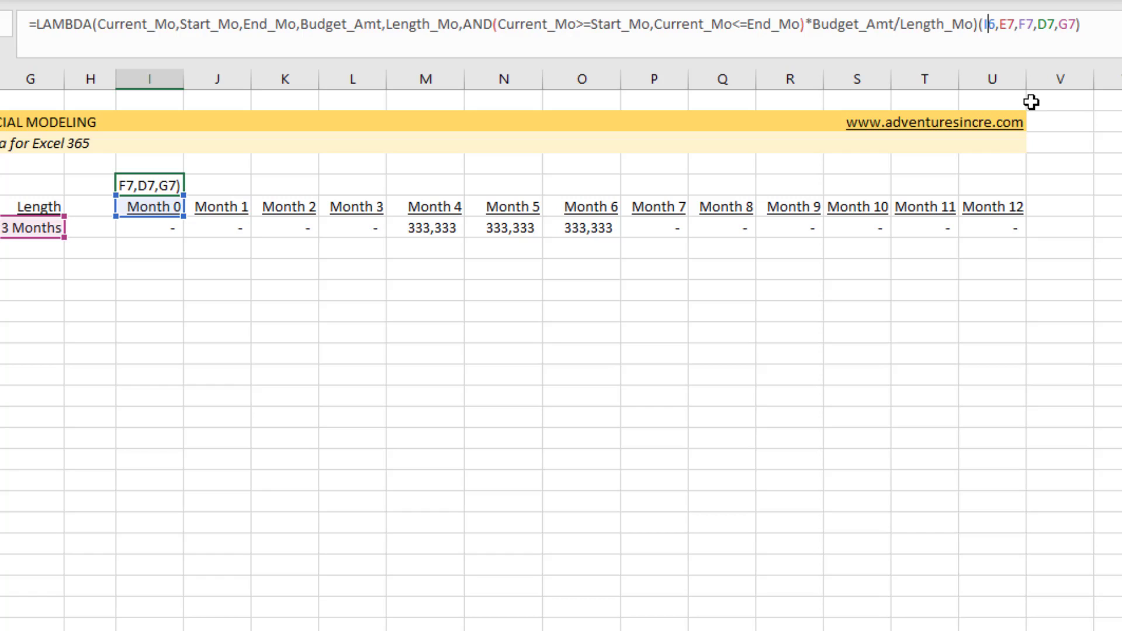
pyautogui.press('F4')
pyautogui.press('F4')
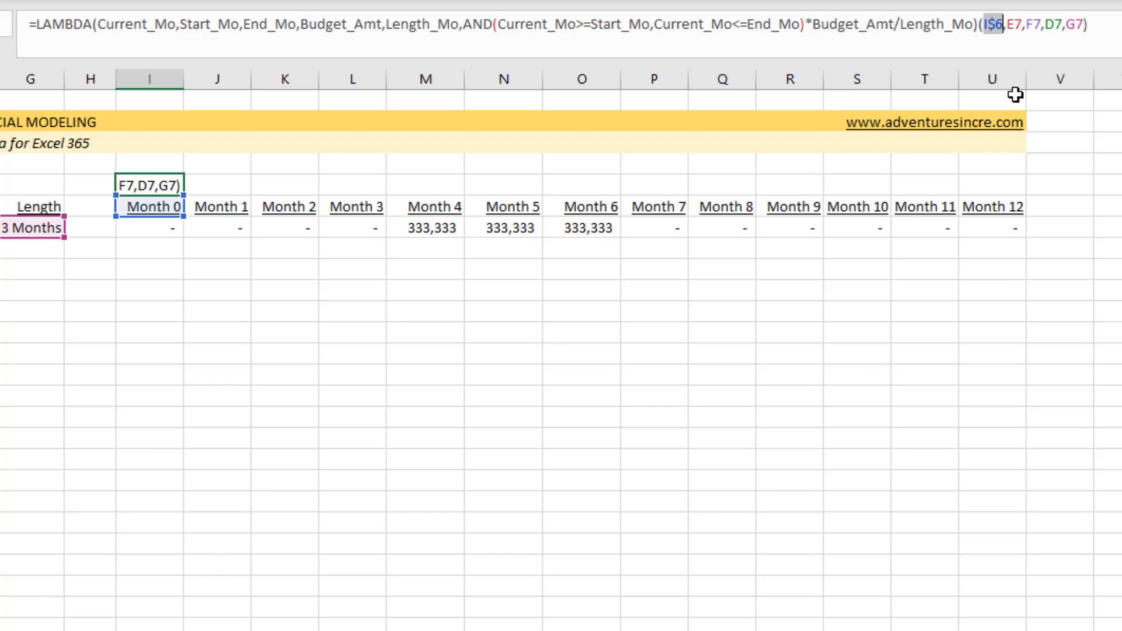
pyautogui.click(1021, 45)
pyautogui.press('F4')
pyautogui.press('F4')
pyautogui.press('F4')
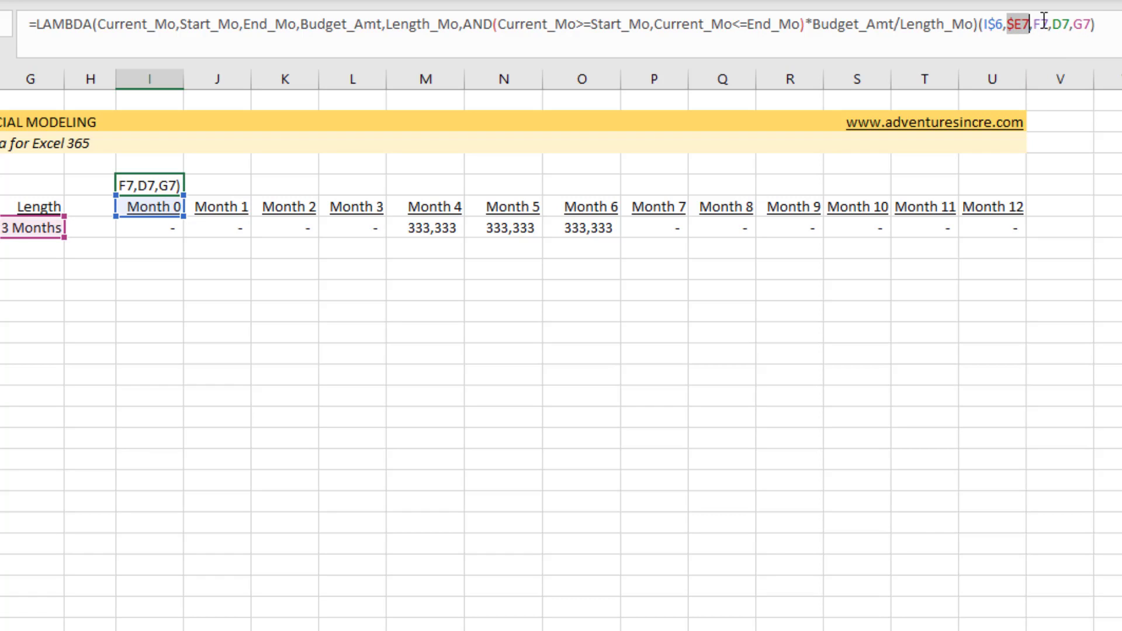
# - Anchor the columns of the remaining arguments as $F7, $D7 and $G7 and enter the formula
pyautogui.click(1044, 25)
pyautogui.press('F4')
pyautogui.press('F4')
pyautogui.press('F4')
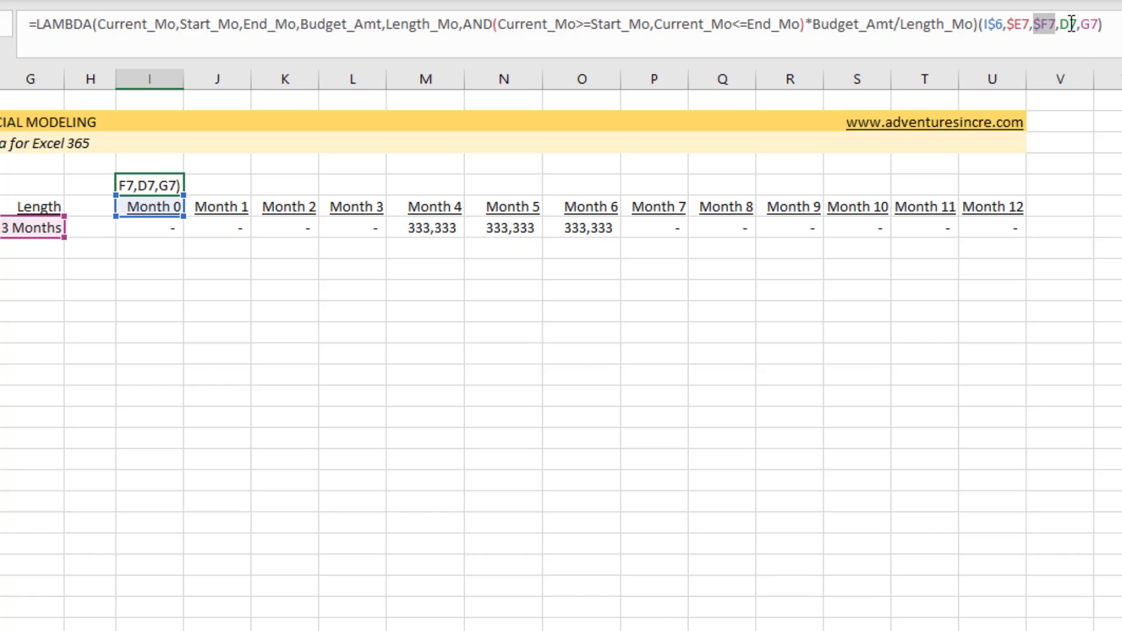
pyautogui.click(1072, 26)
pyautogui.press('F4')
pyautogui.press('F4')
pyautogui.press('F4')
pyautogui.click(1097, 35)
pyautogui.press('F4')
pyautogui.press('F4')
pyautogui.press('F4')
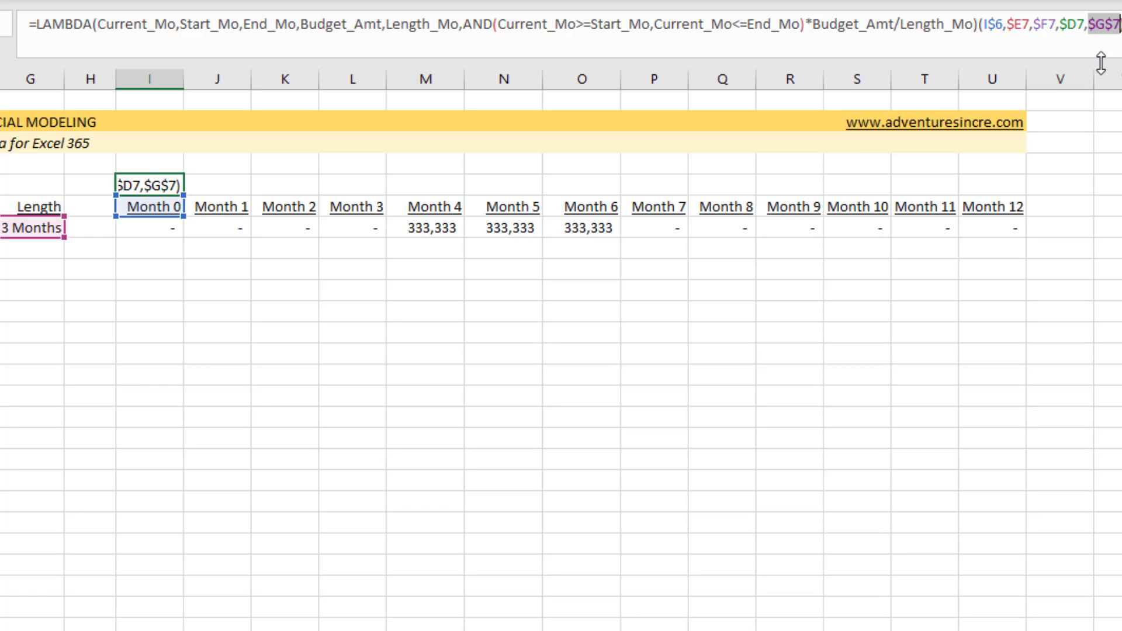
pyautogui.press('Return')
pyautogui.press('Up')
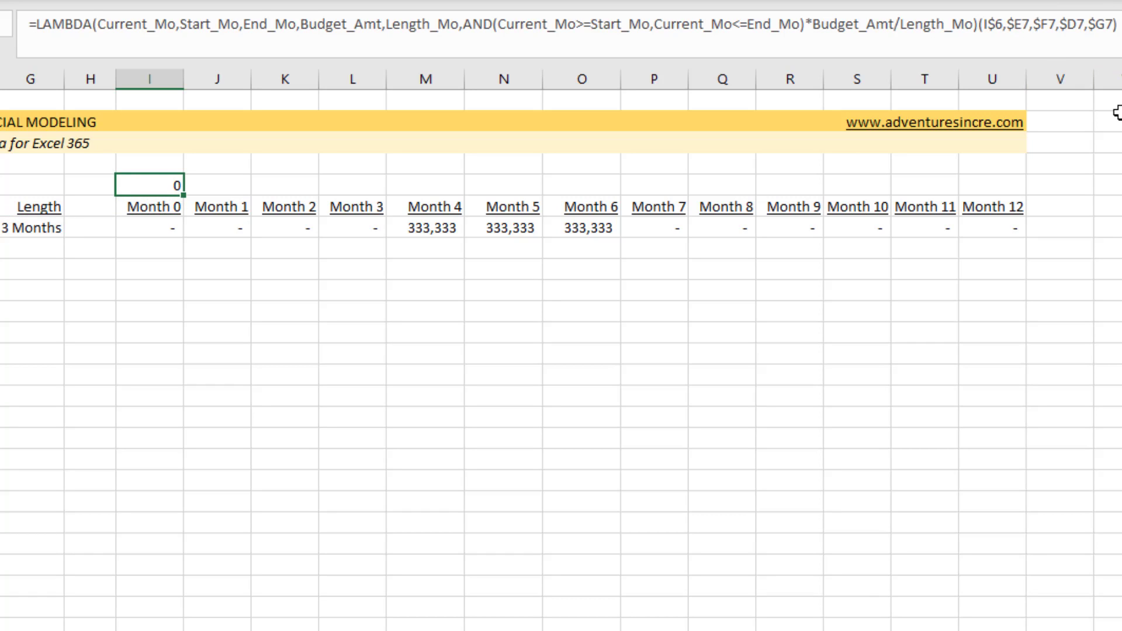
# - Copy the LAMBDA formula from I5 across row 5 through Month 12
pyautogui.hotkey('ctrl', 'c')
pyautogui.hotkey('shift', 'Right')
pyautogui.hotkey('shift', 'Right')
pyautogui.hotkey('shift', 'Right')
pyautogui.hotkey('shift', 'Right')
pyautogui.hotkey('shift', 'Right')
pyautogui.hotkey('shift', 'Right')
pyautogui.hotkey('shift', 'Right')
pyautogui.hotkey('shift', 'Right')
pyautogui.hotkey('shift', 'Right')
pyautogui.hotkey('shift', 'Right')
pyautogui.hotkey('shift', 'Right')
pyautogui.hotkey('shift', 'Right')
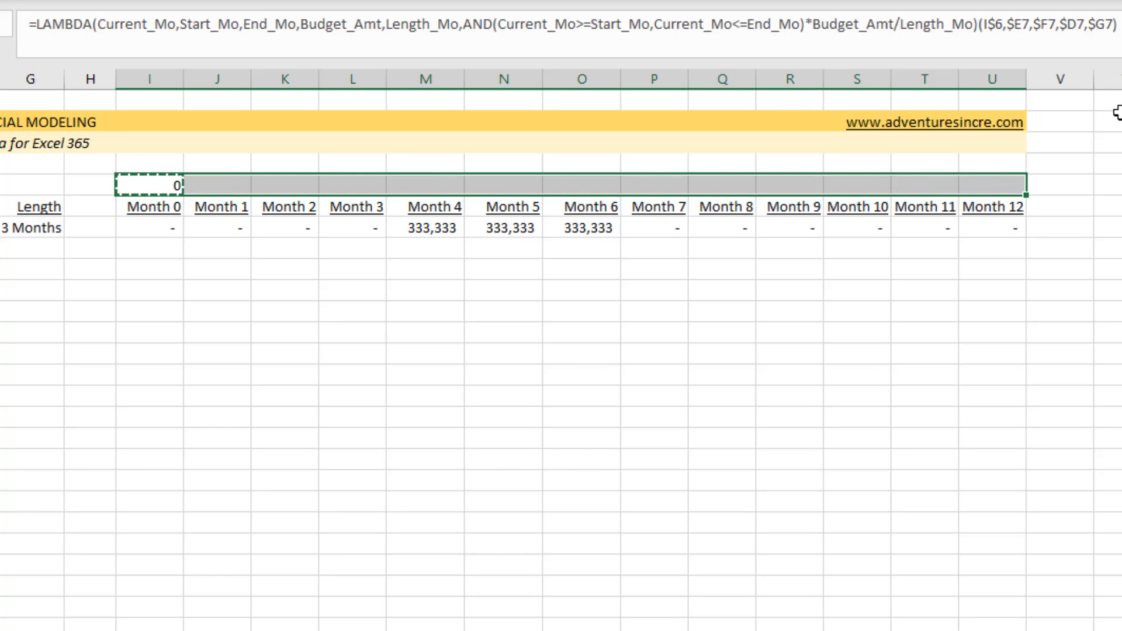
pyautogui.hotkey('ctrl', 'v')
# - Format the LAMBDA results in row 5 as numbers with thousands separators and no decimals
pyautogui.press('Right')
pyautogui.press('Right')
pyautogui.press('Right')
pyautogui.press('Right')
pyautogui.press('Left')
pyautogui.press('Left')
pyautogui.press('Left')
pyautogui.press('Left')
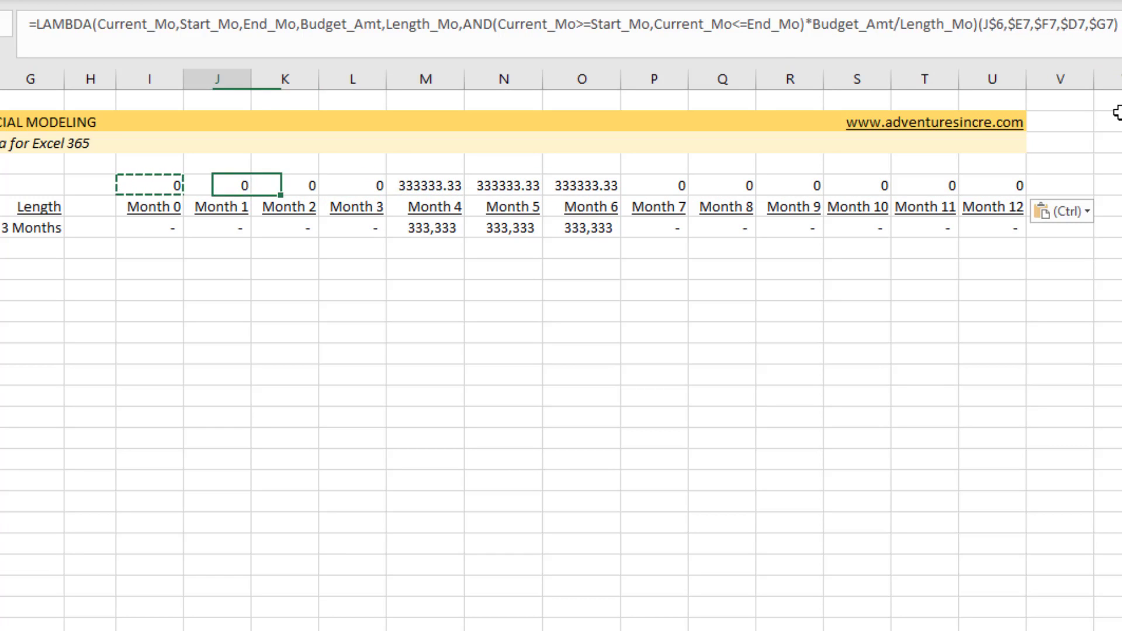
pyautogui.hotkey('ctrl', 'shift', 'Right')
pyautogui.hotkey('ctrl', 'shift', '1')
pyautogui.hotkey('alt', 'h')
pyautogui.press('9')
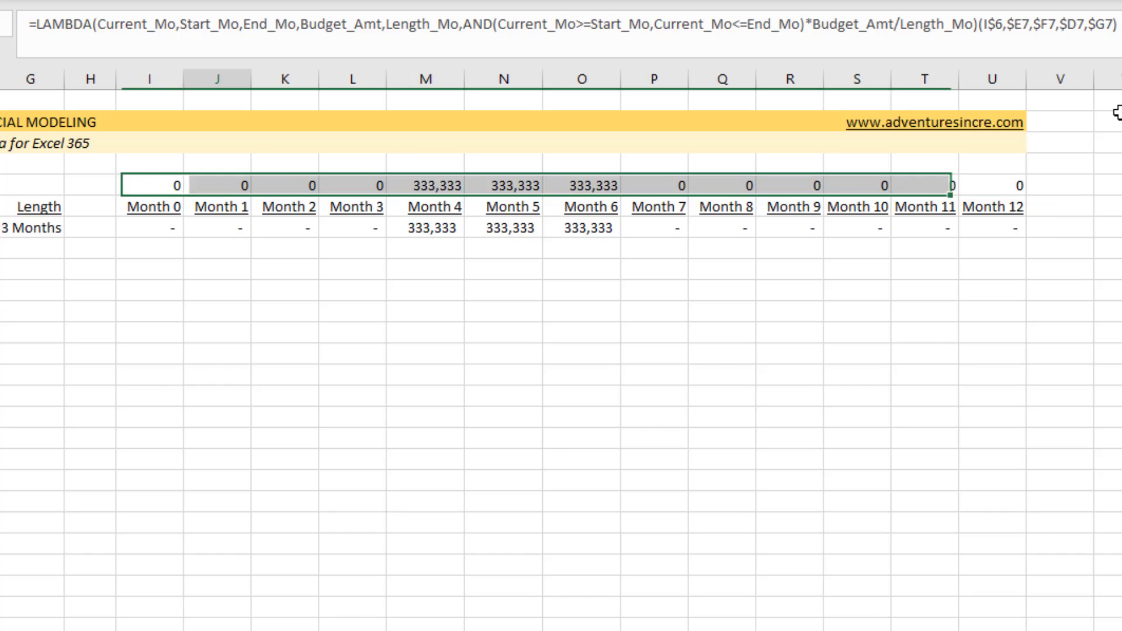
# - Examine the LAMBDA results from Month 4 onward and the argument list in the Month 4 formula
pyautogui.press('Right')
pyautogui.press('Right')
pyautogui.press('Right')
pyautogui.press('Right')
pyautogui.hotkey('shift', 'Right')
pyautogui.hotkey('shift', 'Right')
pyautogui.hotkey('shift', 'Right')
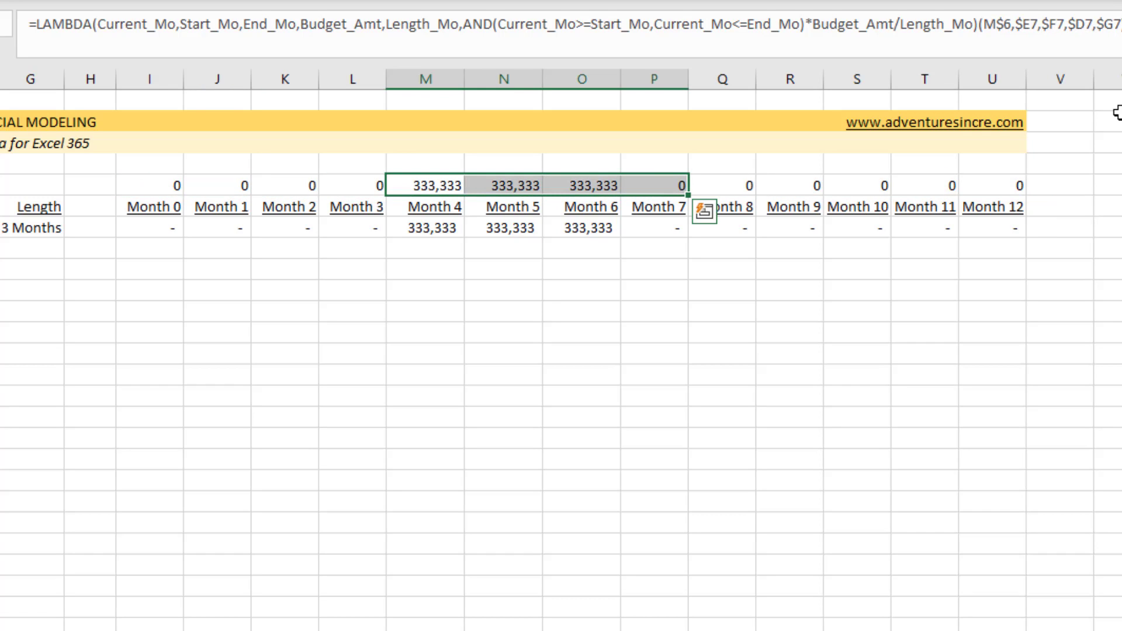
pyautogui.moveTo(1119, 24); pyautogui.dragTo(978, 24)
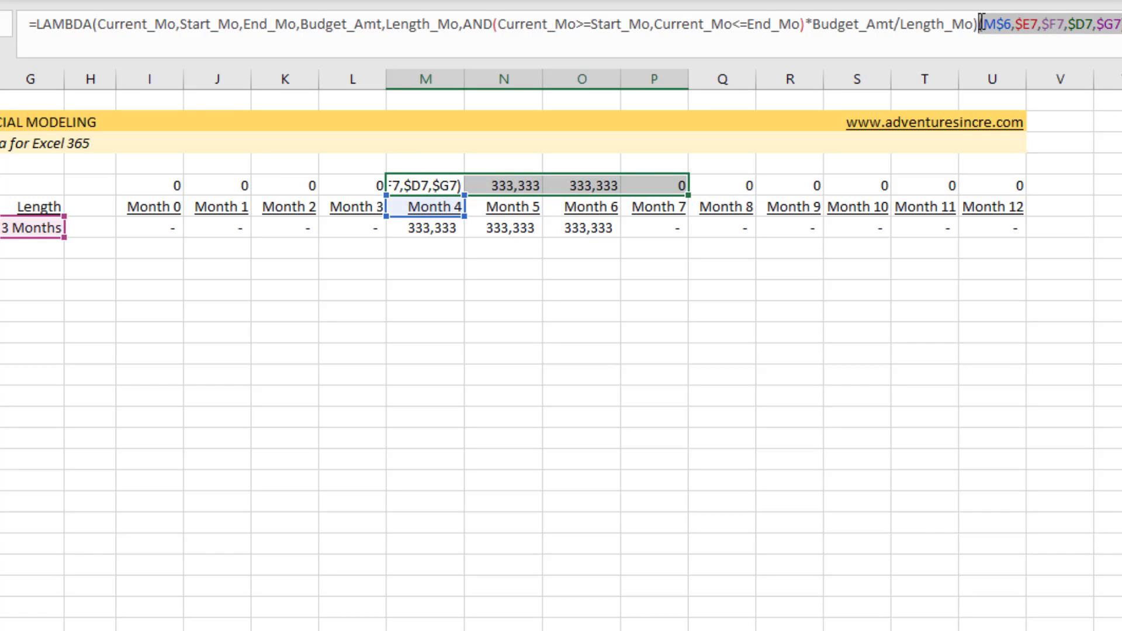
pyautogui.press('Escape')
pyautogui.press('Left')
pyautogui.press('Left')
pyautogui.press('Left')
pyautogui.press('Left')
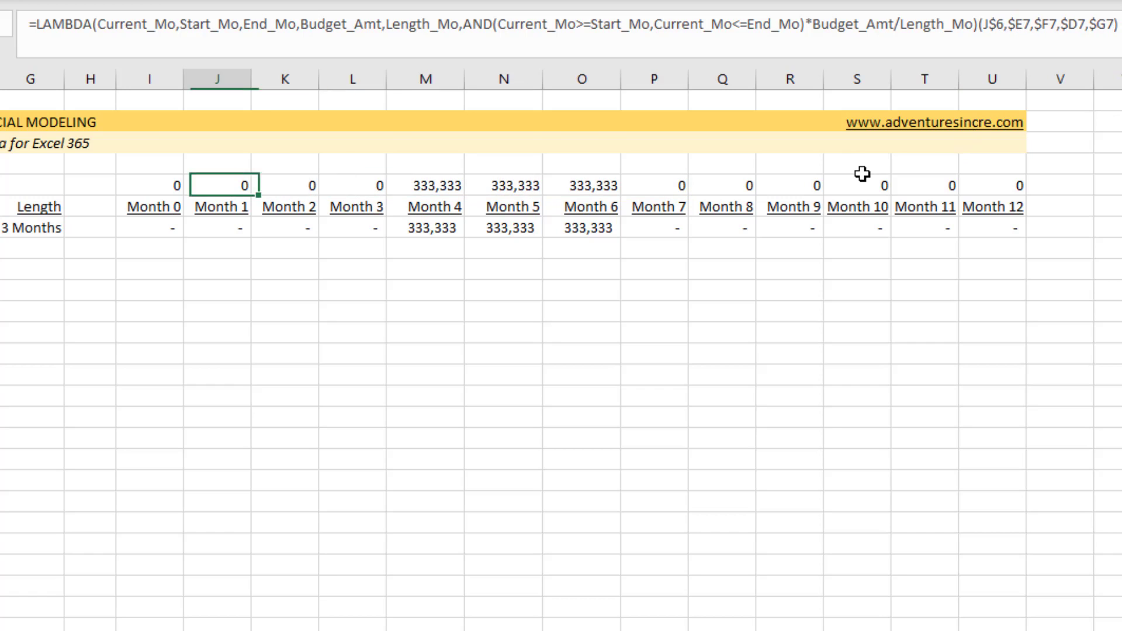
pyautogui.hotkey('ctrl', 'shift', 'Right')
pyautogui.hotkey('ctrl', 'shift', 'Left')
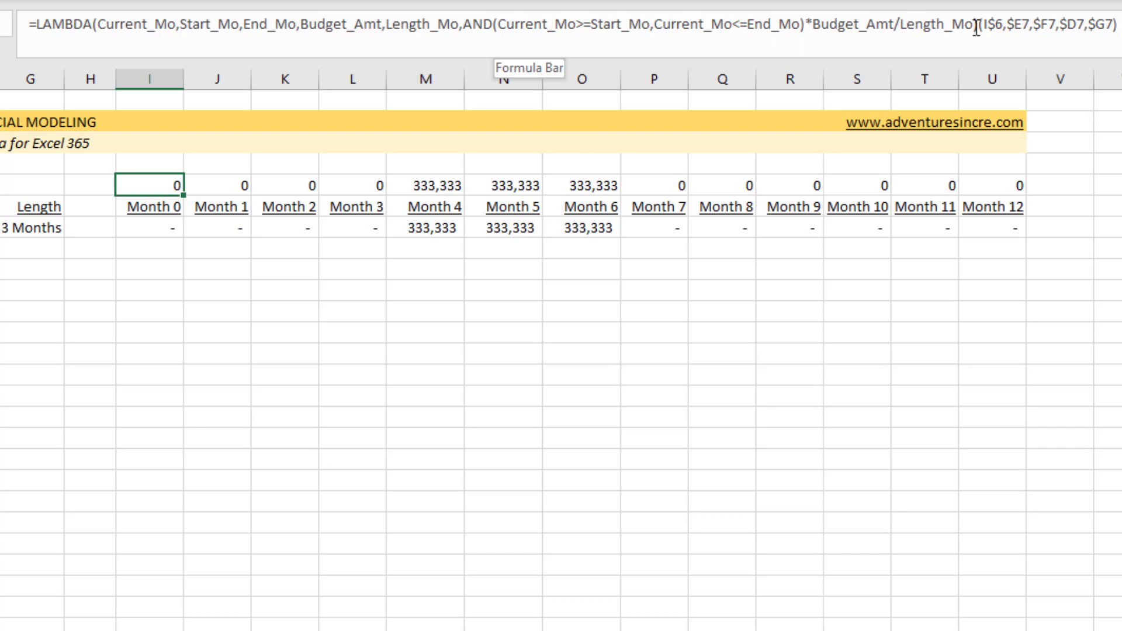
# - Copy only the LAMBDA definition from the formula in I5, leaving out the trailing argument list
pyautogui.moveTo(979, 26); pyautogui.dragTo(15, 23)
pyautogui.hotkey('ctrl', 'c')
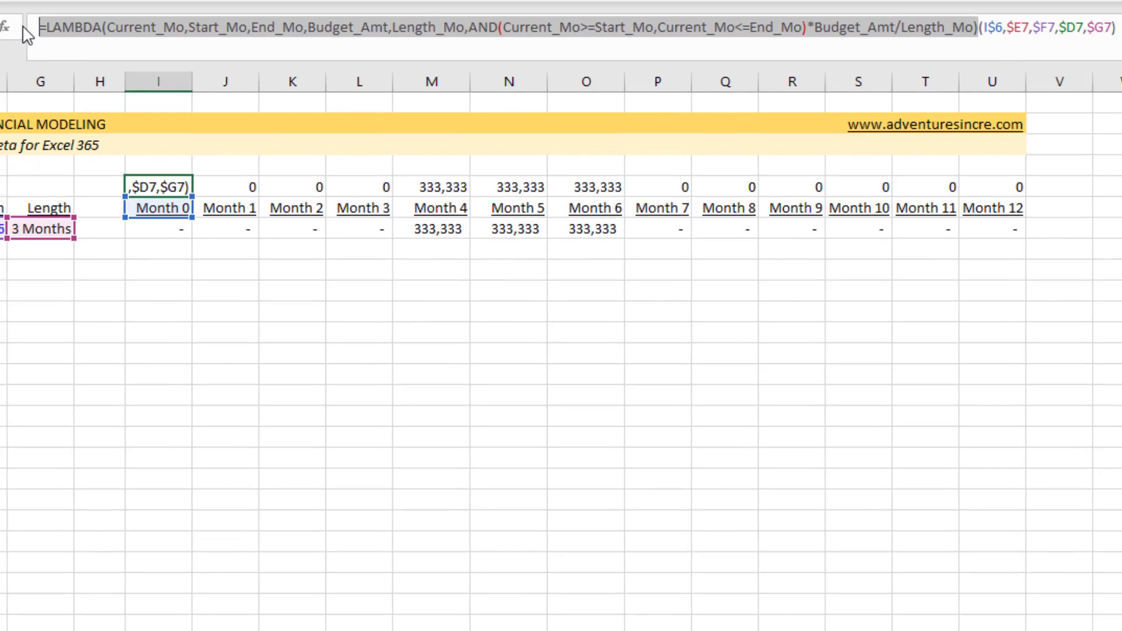
pyautogui.press('Escape')
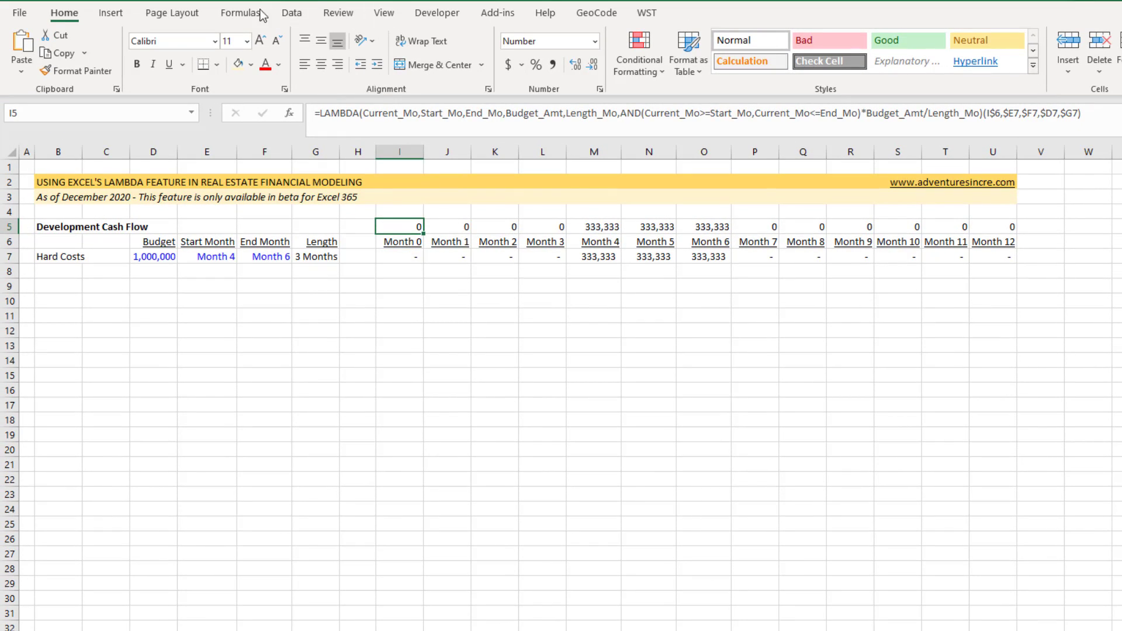
# - Create a workbook-scoped name Forecast_SL that refers to the copied LAMBDA definition
pyautogui.click(248, 12)
pyautogui.click(427, 55)
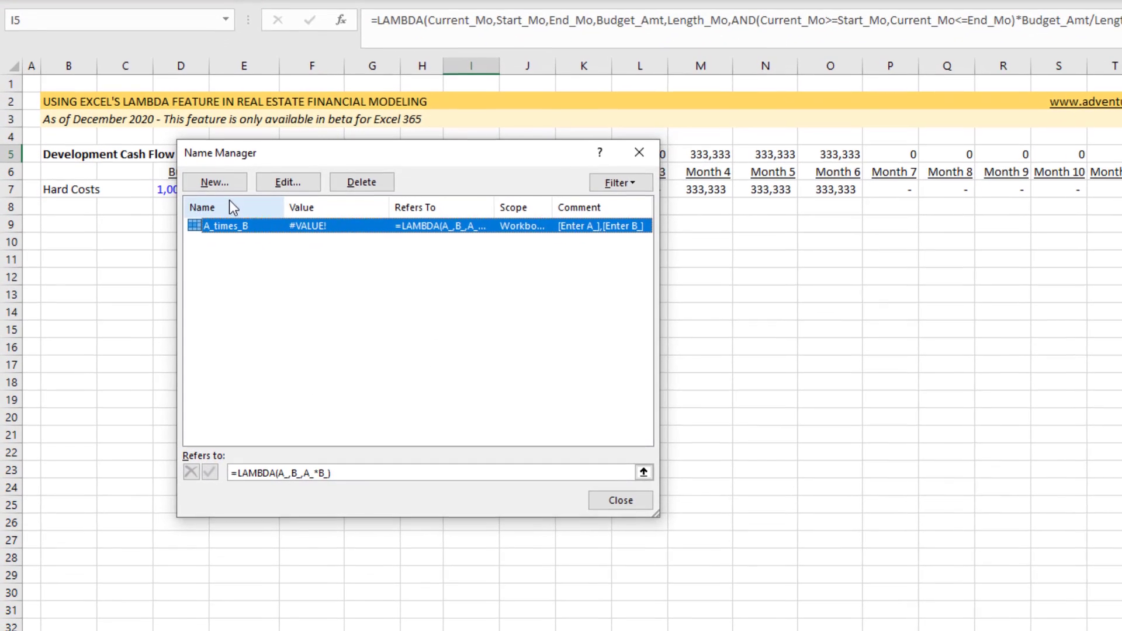
pyautogui.click(225, 186)
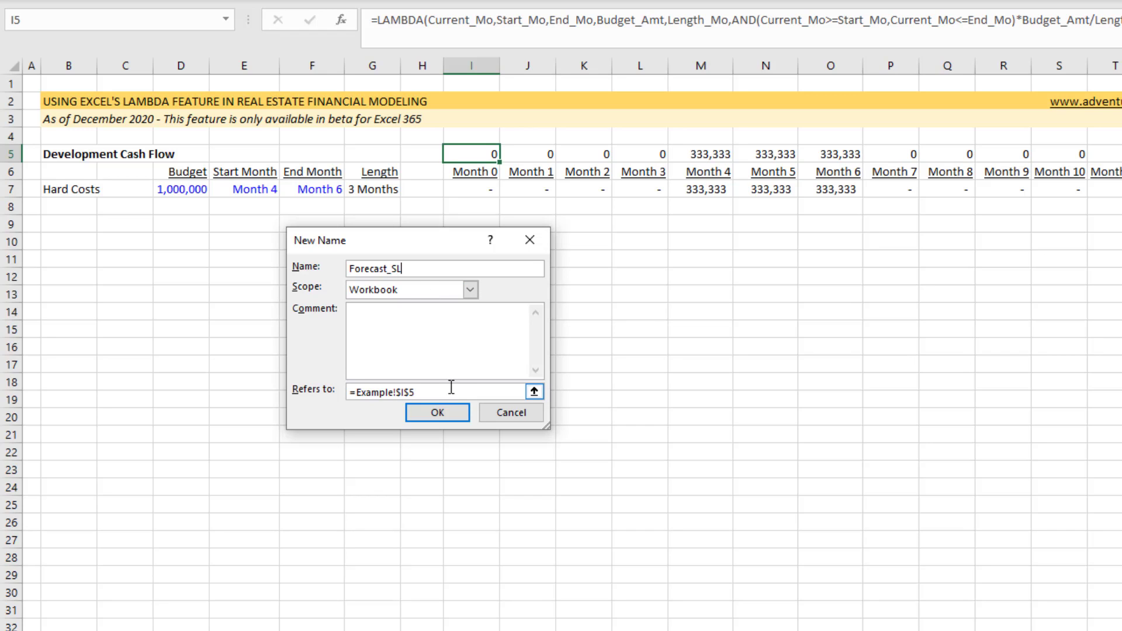
pyautogui.moveTo(451, 391); pyautogui.dragTo(338, 385)
pyautogui.hotkey('ctrl', 'v')
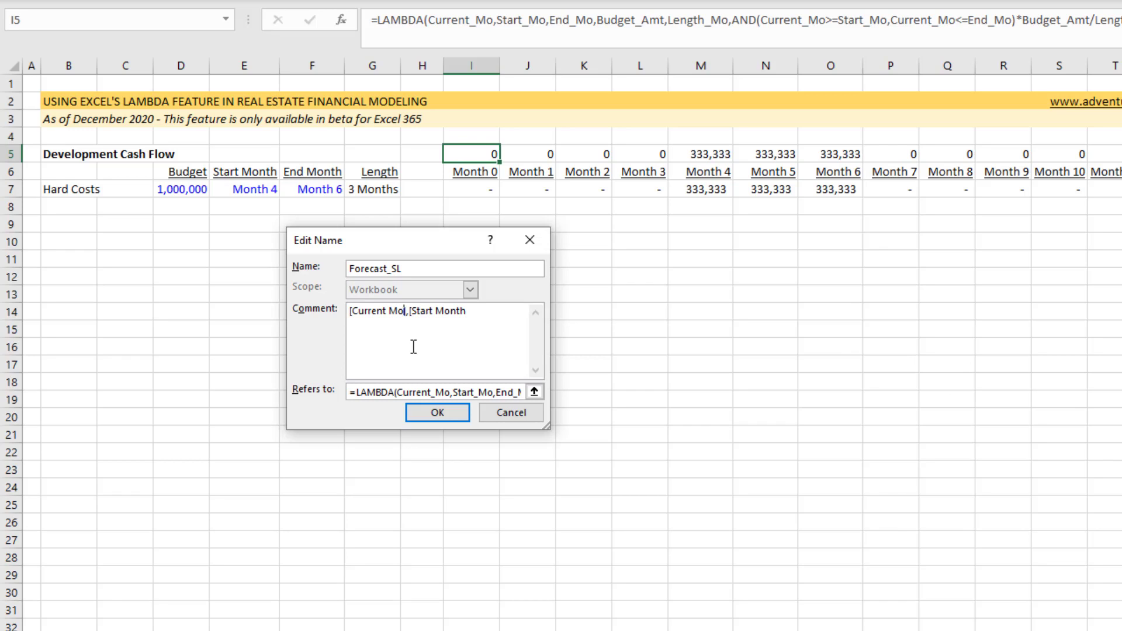
# - Complete the Forecast_SL comment as [Current Month],[Start Month],[End Month],[Budget Amount],[Length in Months], save it and close the Name Manager
pyautogui.write('nth],[')
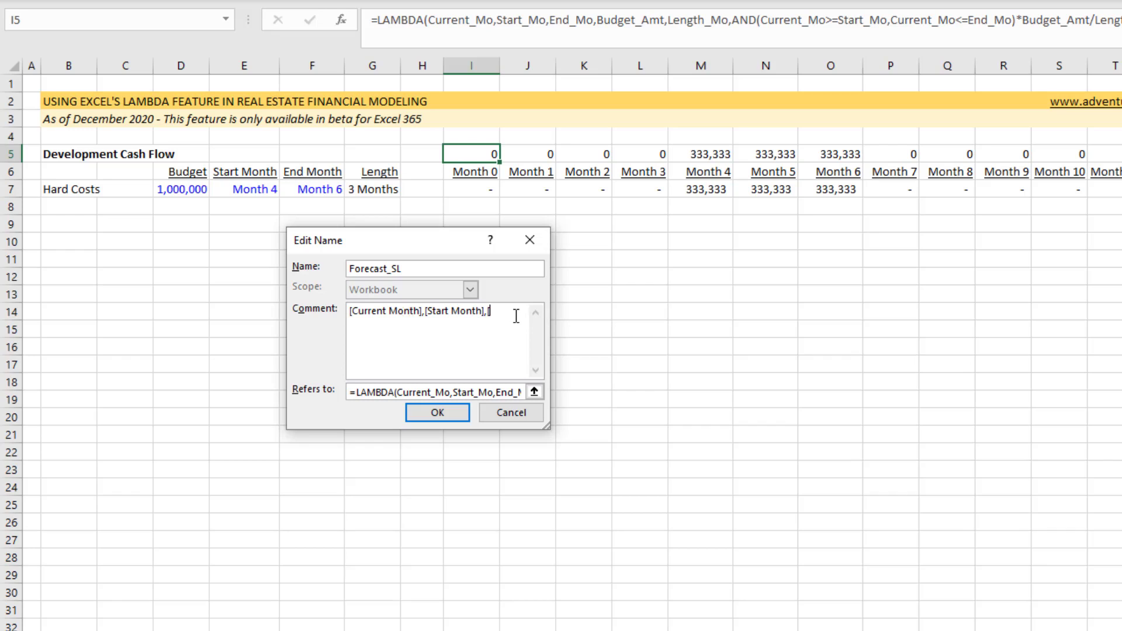
pyautogui.write('End Month')
pyautogui.write('],[Budget Amo')
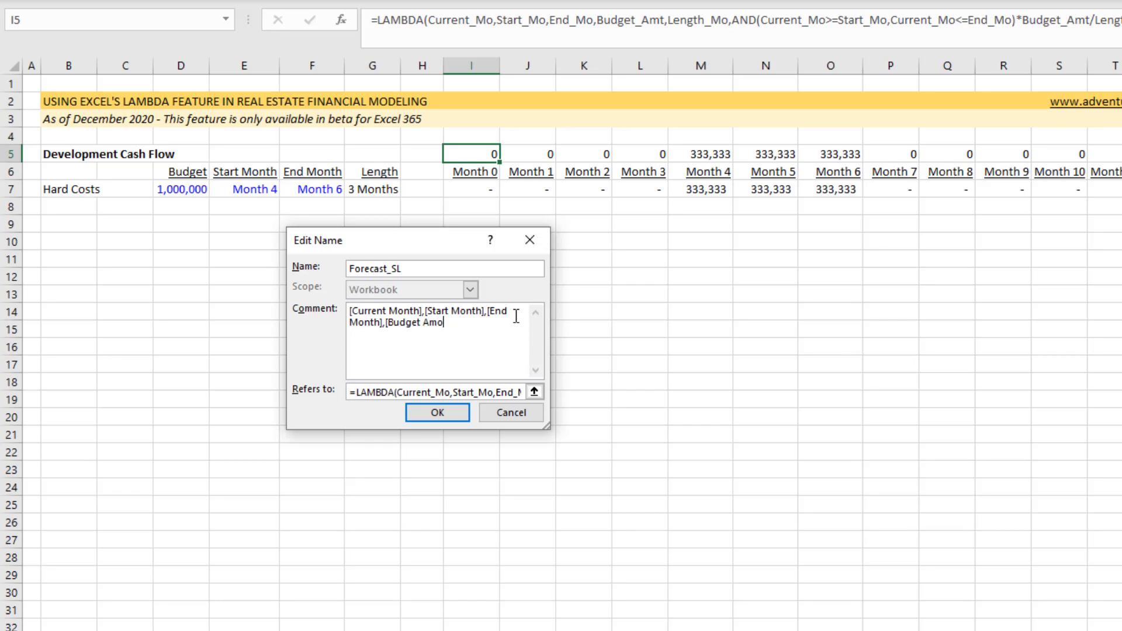
pyautogui.write('unt],[Length in Months')
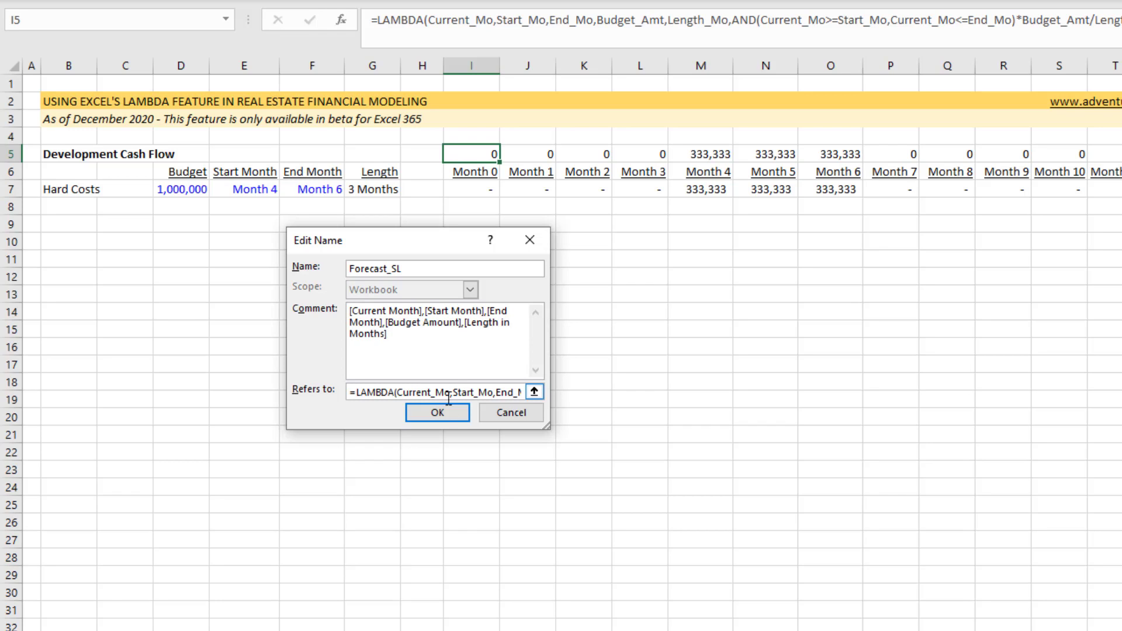
pyautogui.click(435, 412)
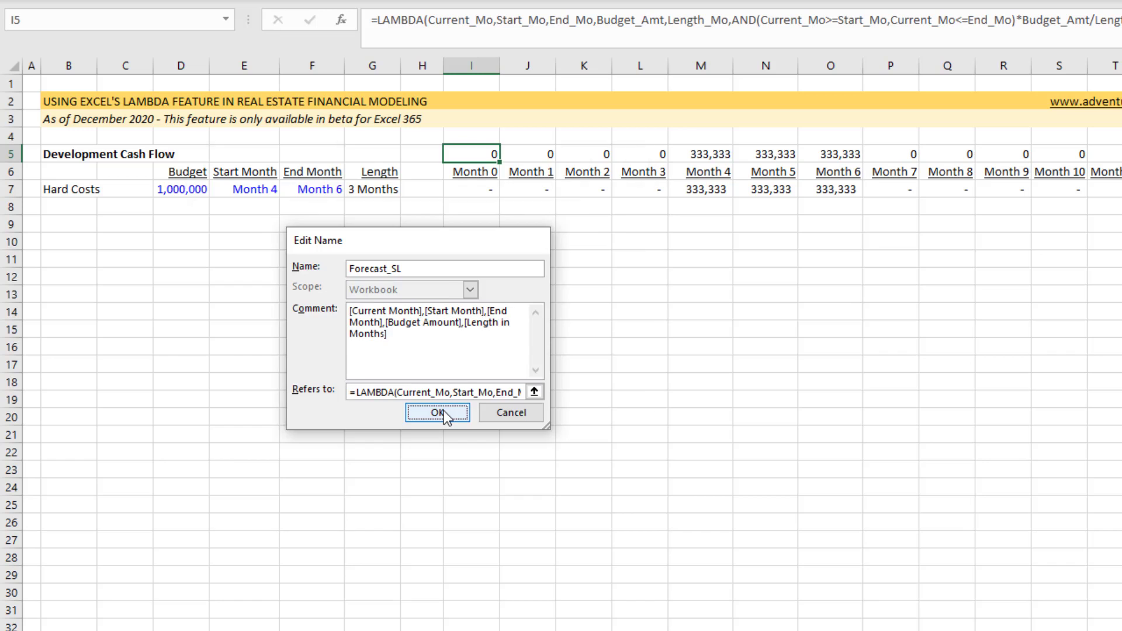
pyautogui.click(611, 495)
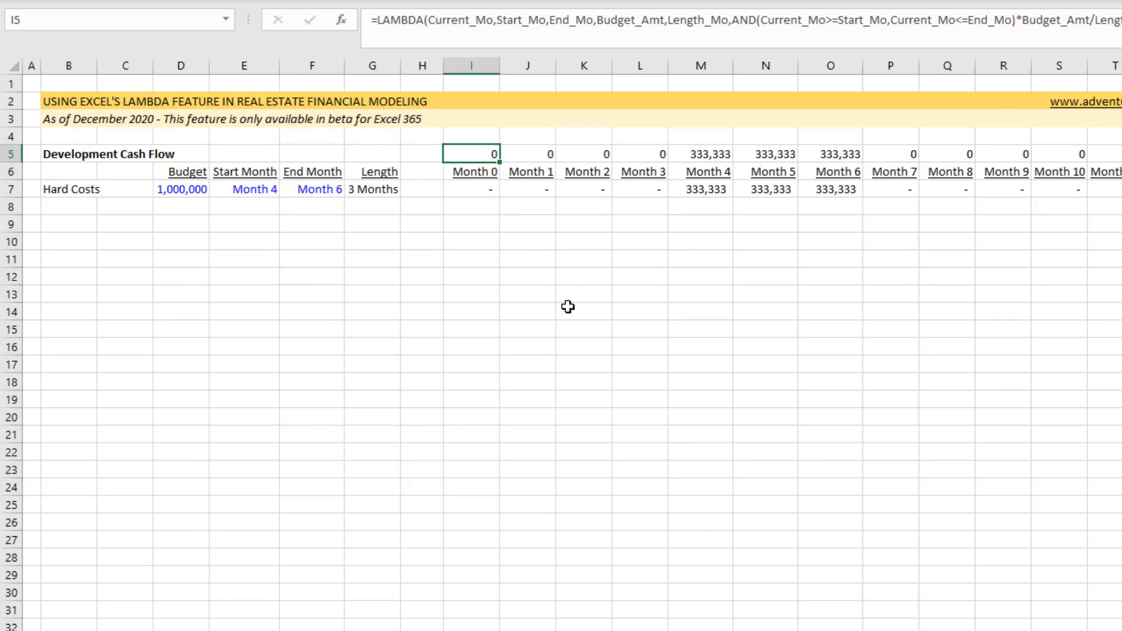
# - Clear the test LAMBDA results in row 5 and the Hard Costs cash flow formulas in row 7 for all months
pyautogui.hotkey('ctrl', 'shift', 'Right')
pyautogui.press('Delete')
pyautogui.press('Down')
pyautogui.hotkey('shift', 'Right')
pyautogui.press('Down')
pyautogui.hotkey('ctrl', 'shift', 'Right')
pyautogui.press('Delete')
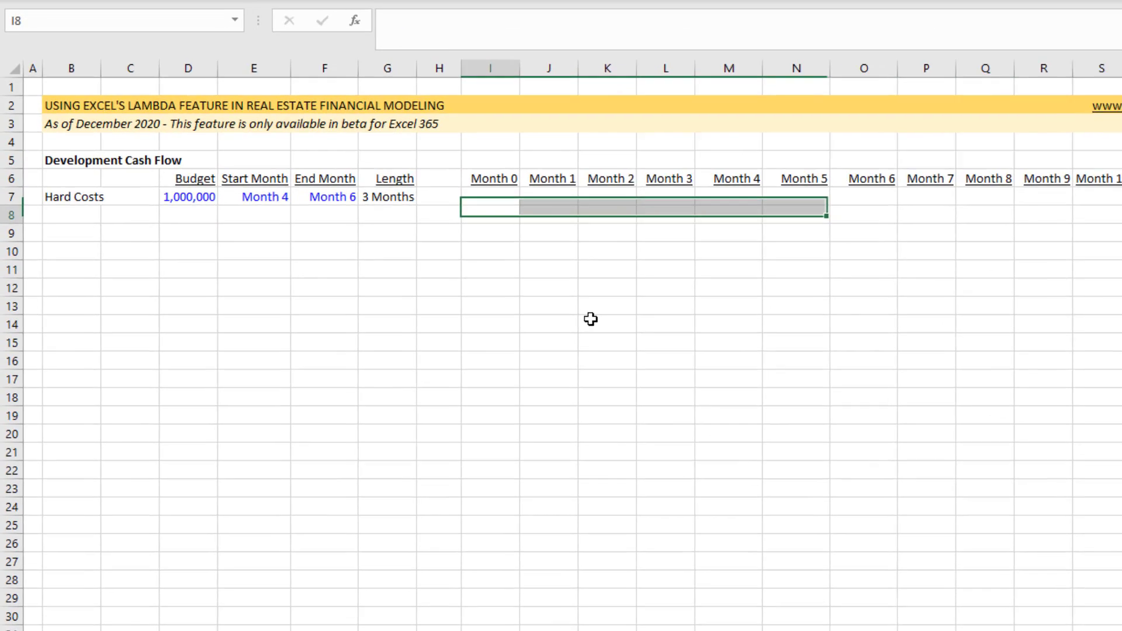
# - Start a formula in the Month 0 Hard Costs cell I7 that calls the named function Forecast_SL
pyautogui.write('=')
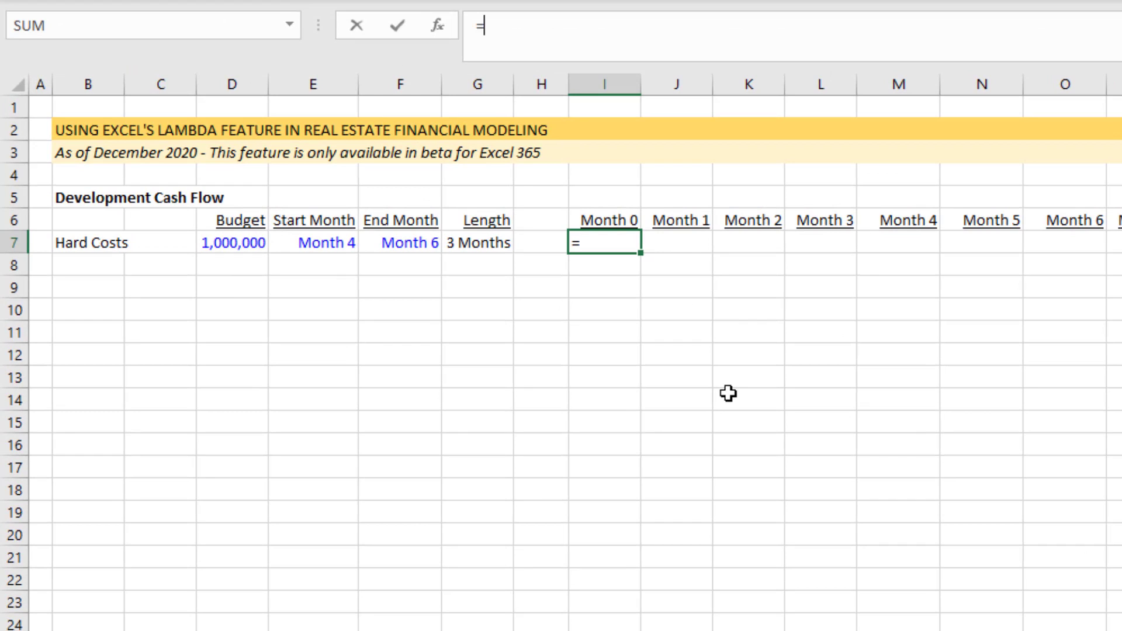
pyautogui.write('fore')
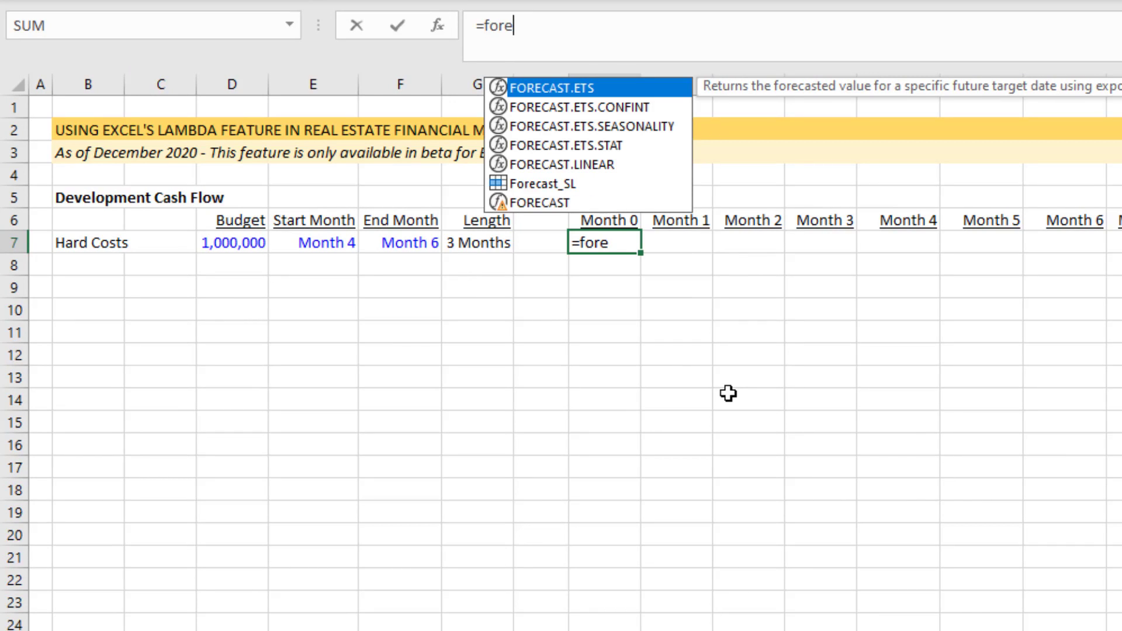
pyautogui.press('Down')
pyautogui.press('Down')
pyautogui.press('Down')
pyautogui.press('Down')
pyautogui.press('Down')
pyautogui.press('Tab')
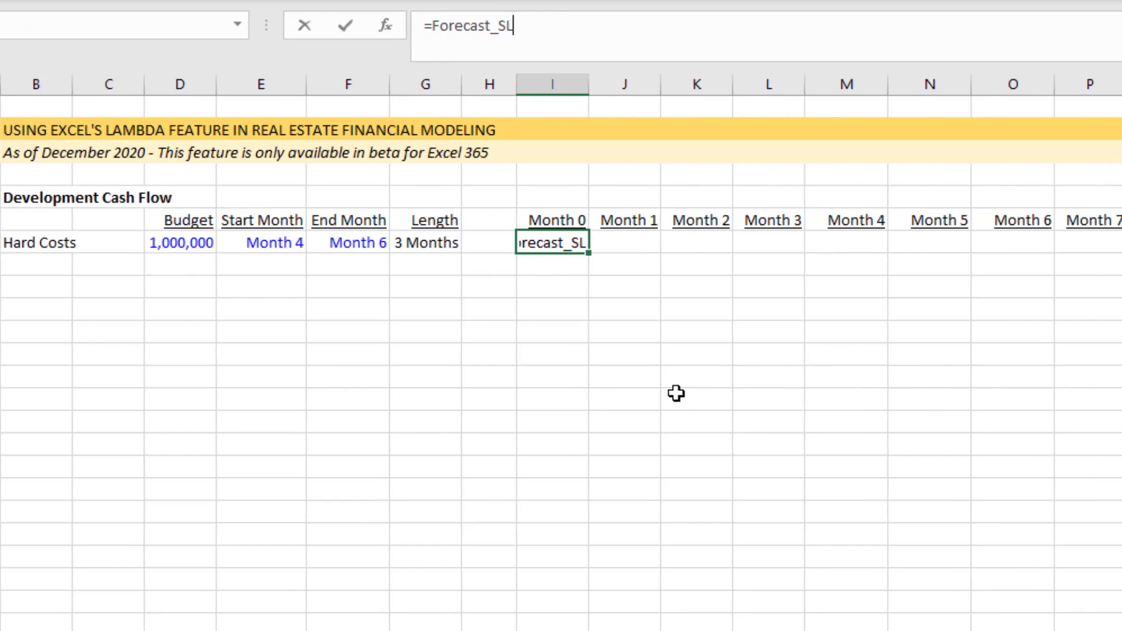
pyautogui.press('BackSpace')
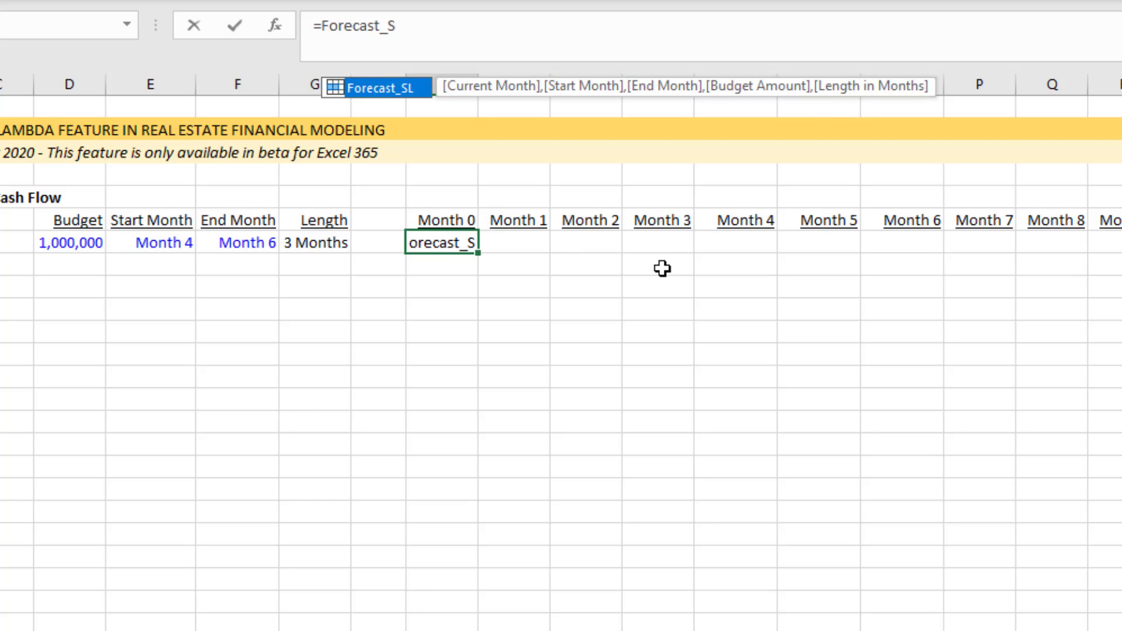
pyautogui.write('L(')
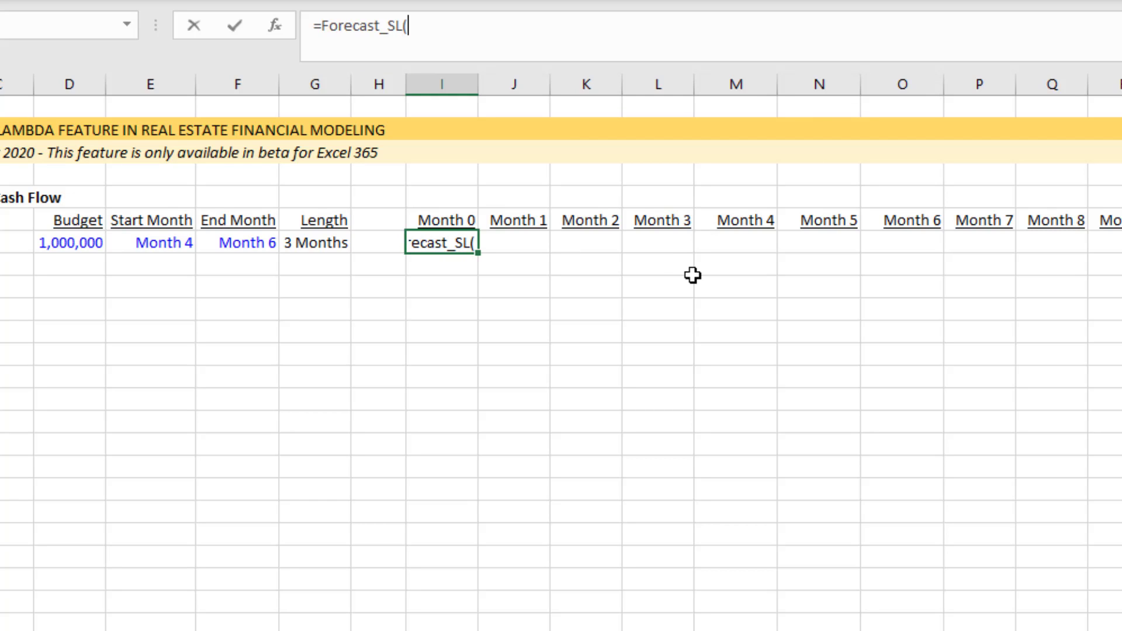
# - Supply the Month 0 header as the current month argument, with its row locked as I$6
pyautogui.press('Left')
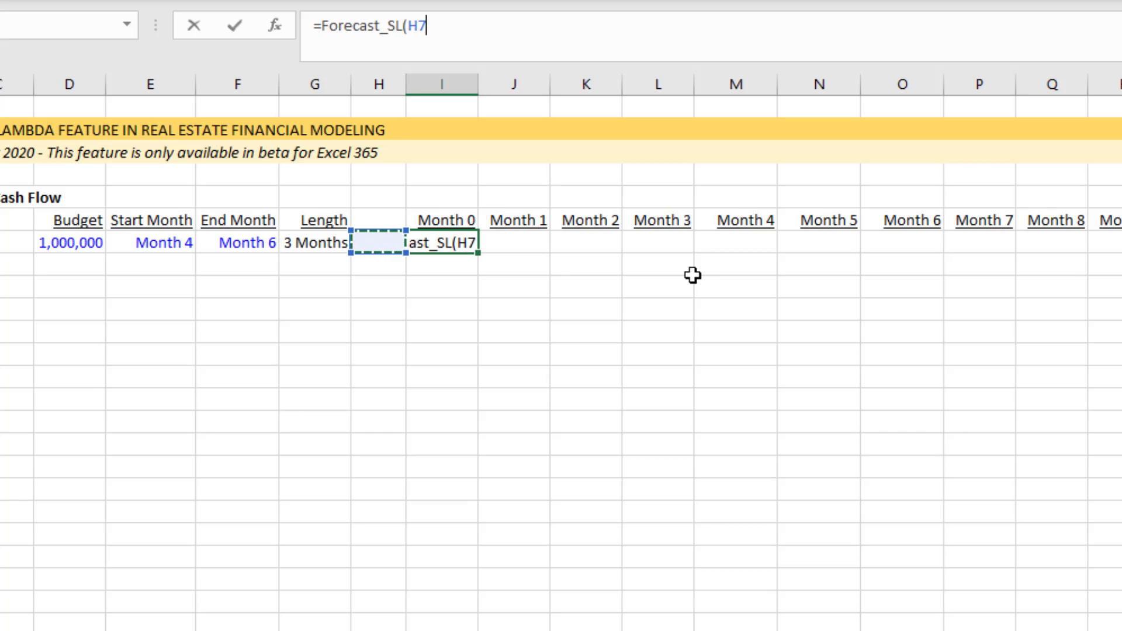
pyautogui.press('Right')
pyautogui.press('Up')
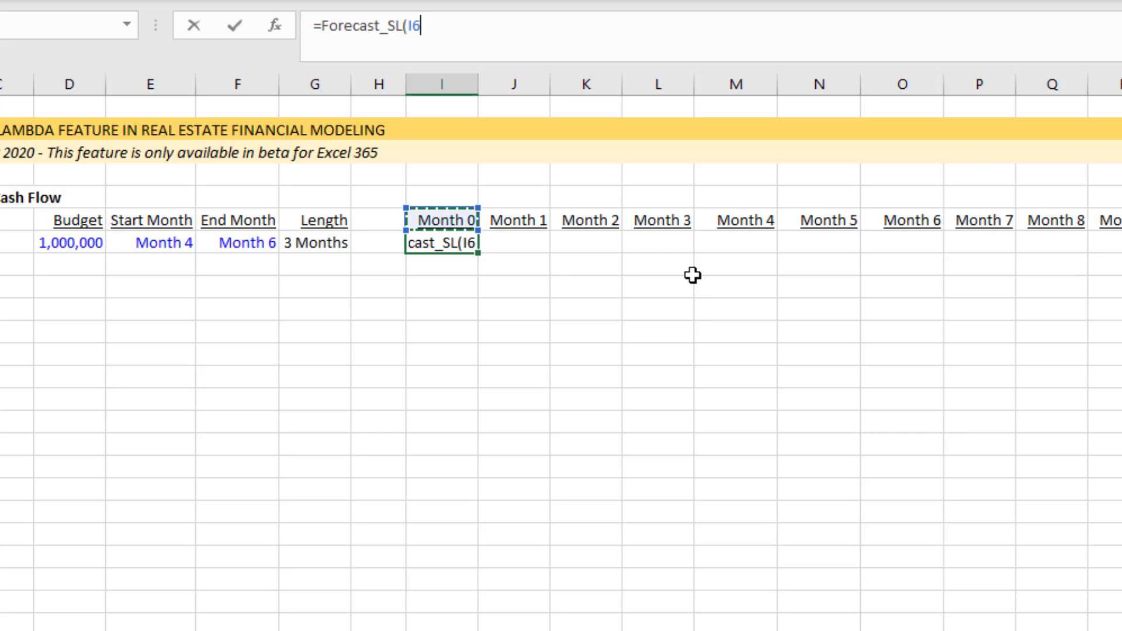
pyautogui.press('F4')
pyautogui.press('F4')
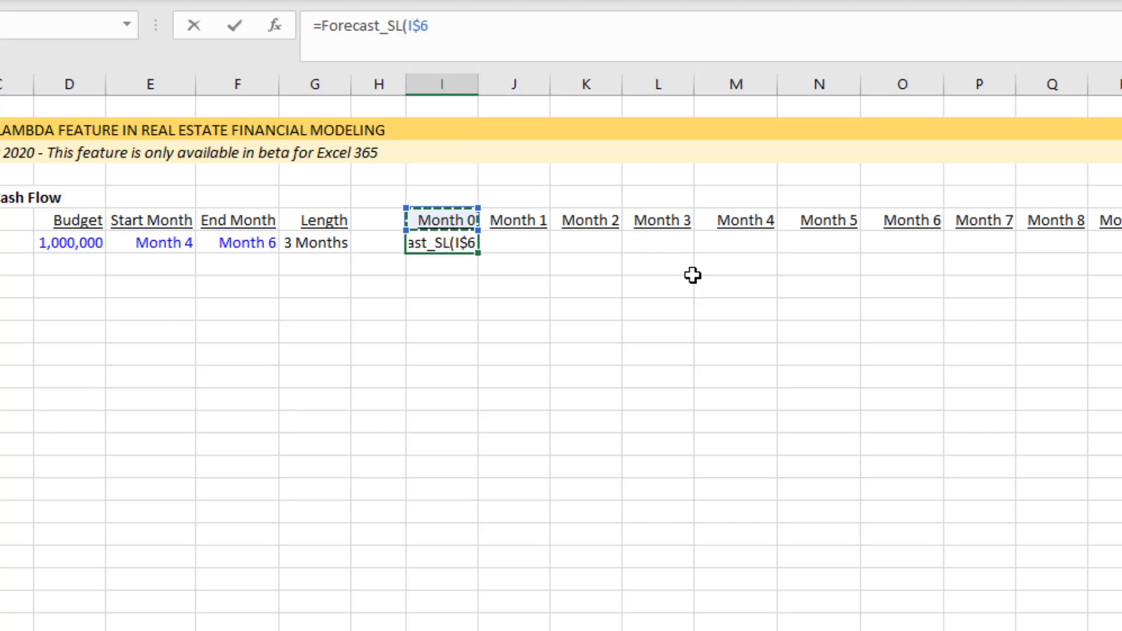
# - Add the Hard Costs start month as the second argument, with its column locked as $E7
pyautogui.write(',')
pyautogui.press('Left')
pyautogui.press('Left')
pyautogui.press('Left')
pyautogui.press('Left')
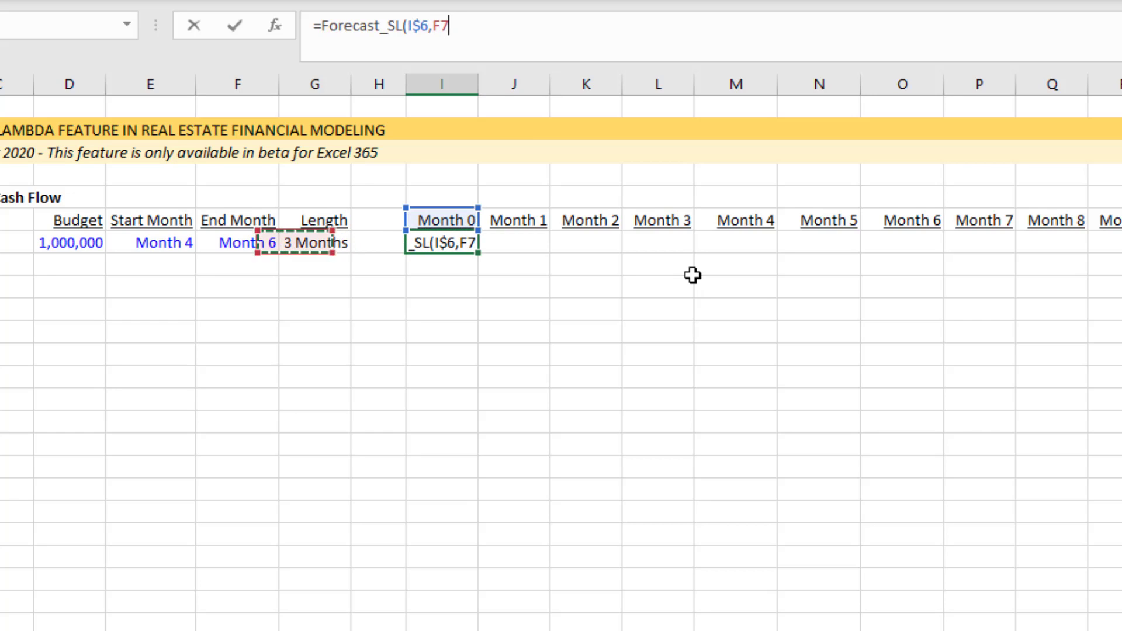
pyautogui.press('F4')
pyautogui.press('F4')
pyautogui.press('F4')
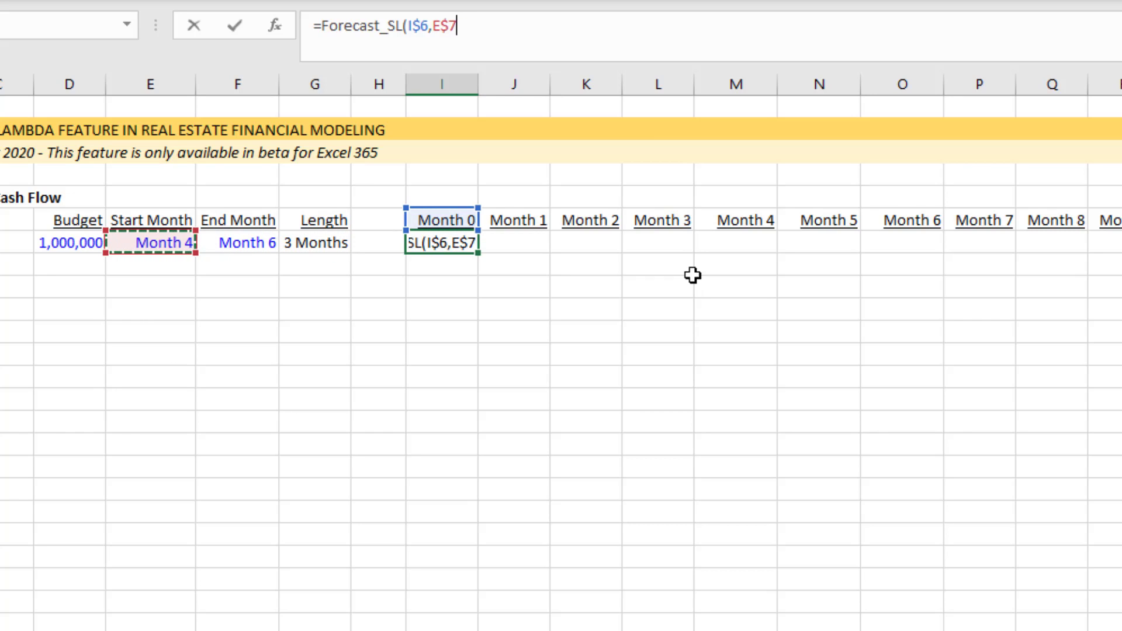
# - Add the Hard Costs end month as the third argument, with its column locked as $F7
pyautogui.write(',')
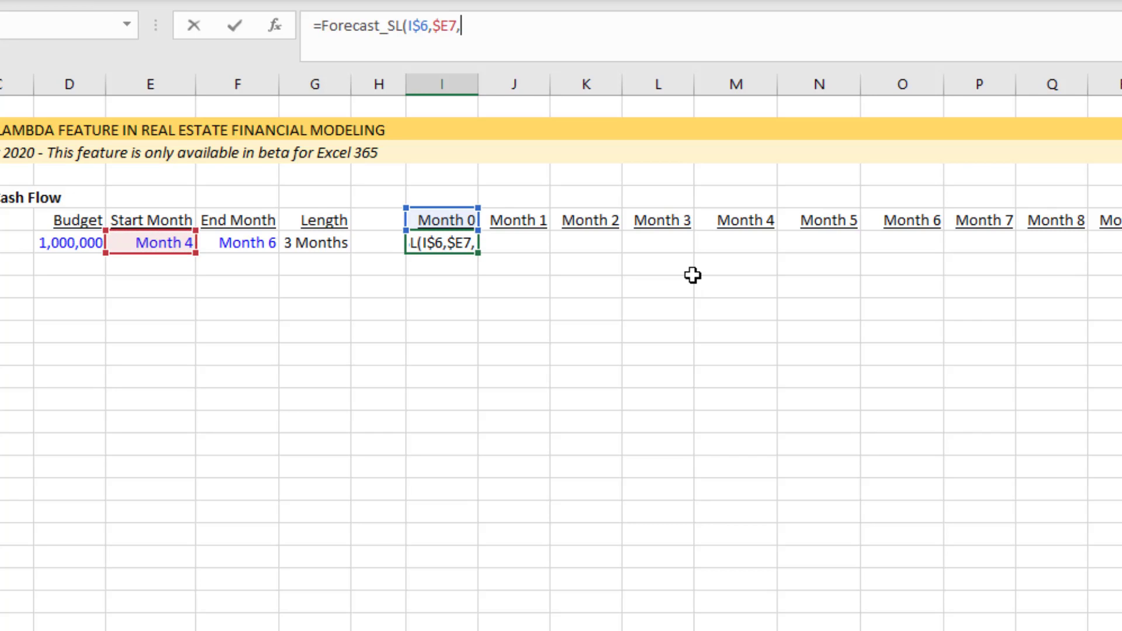
pyautogui.press('Left')
pyautogui.press('Left')
pyautogui.press('Left')
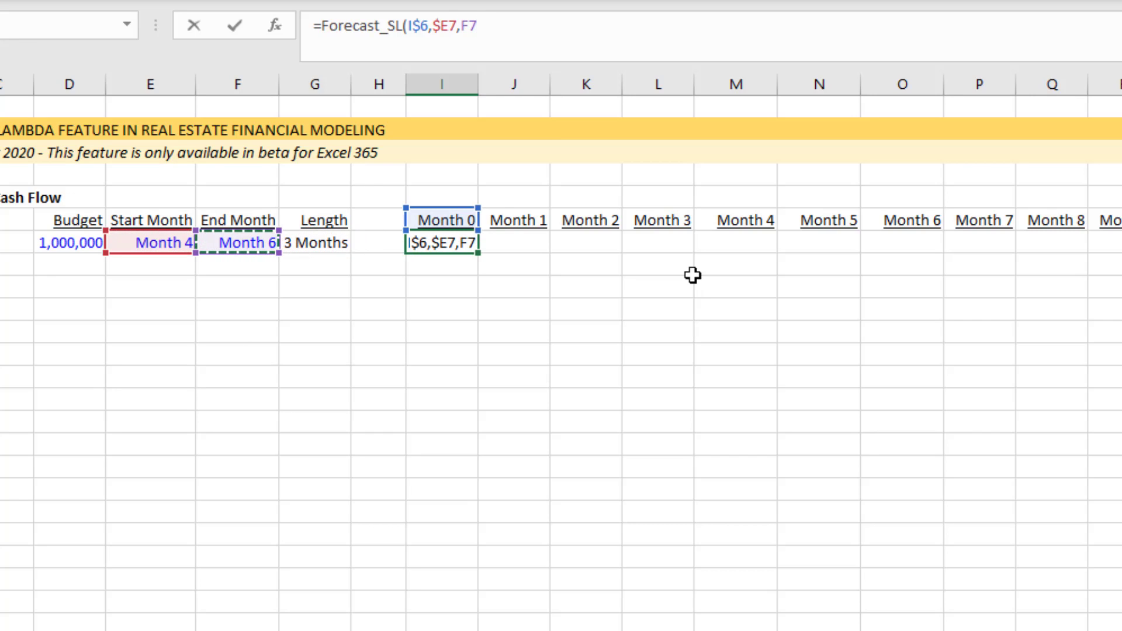
pyautogui.press('F4')
pyautogui.press('F4')
pyautogui.press('F4')
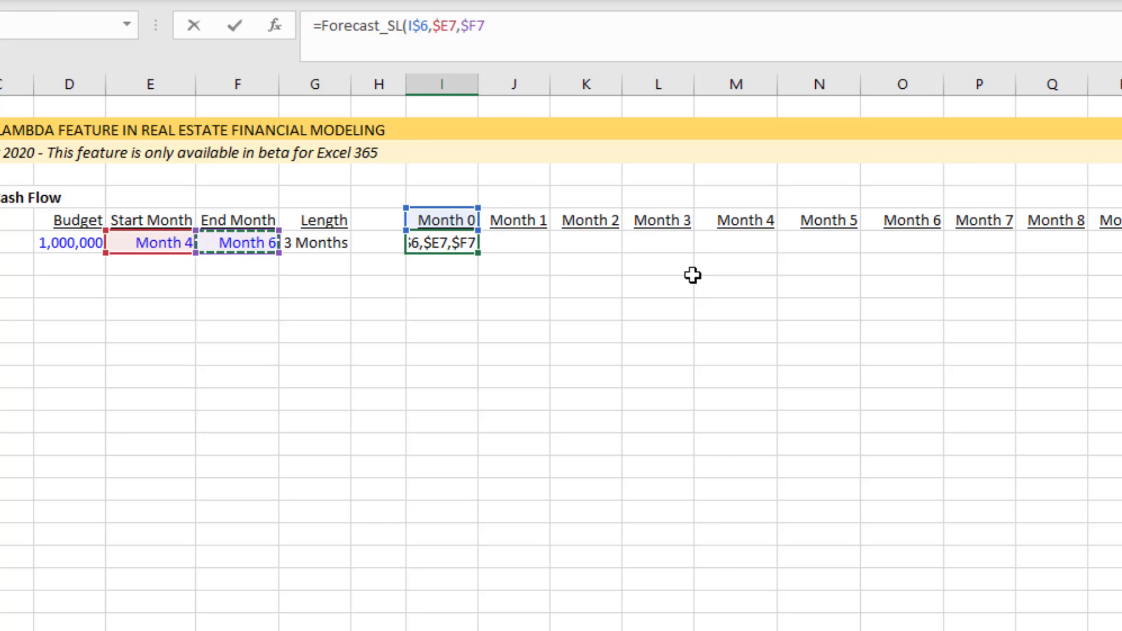
# - Add the Hard Costs budget amount as the fourth argument, with its column locked as $D7
pyautogui.write(',')
pyautogui.press('Left')
pyautogui.press('Left')
pyautogui.press('Left')
pyautogui.press('Left')
pyautogui.press('Left')
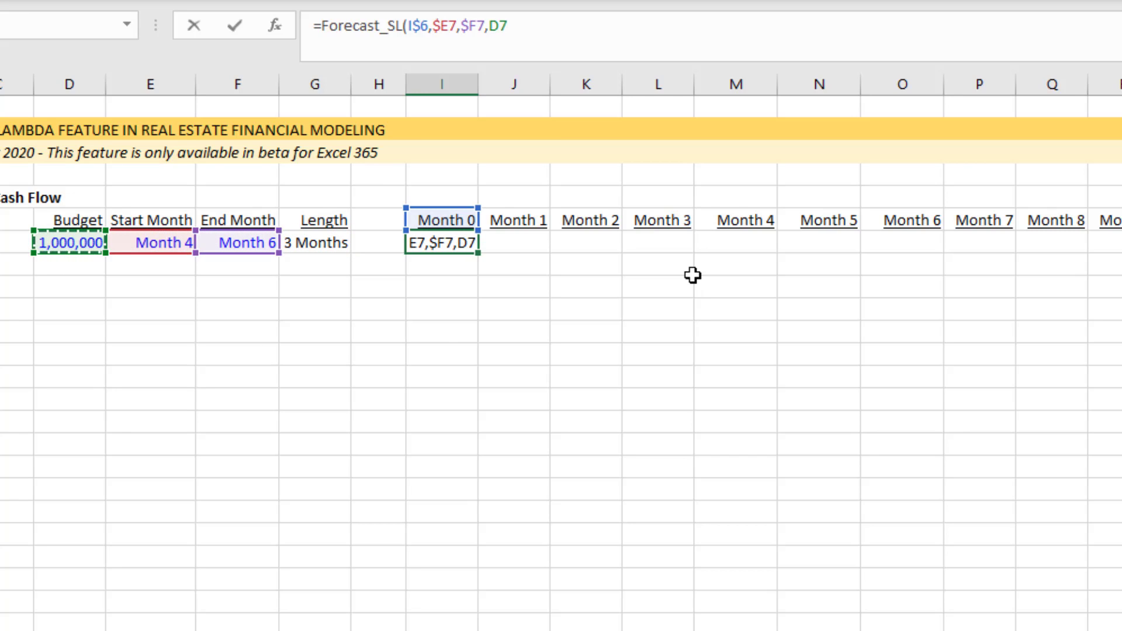
pyautogui.press('F4')
# - Add the length in months as the final argument $G7, close the parenthesis and enter the formula
pyautogui.write(',')
pyautogui.press('Left')
pyautogui.press('Left')
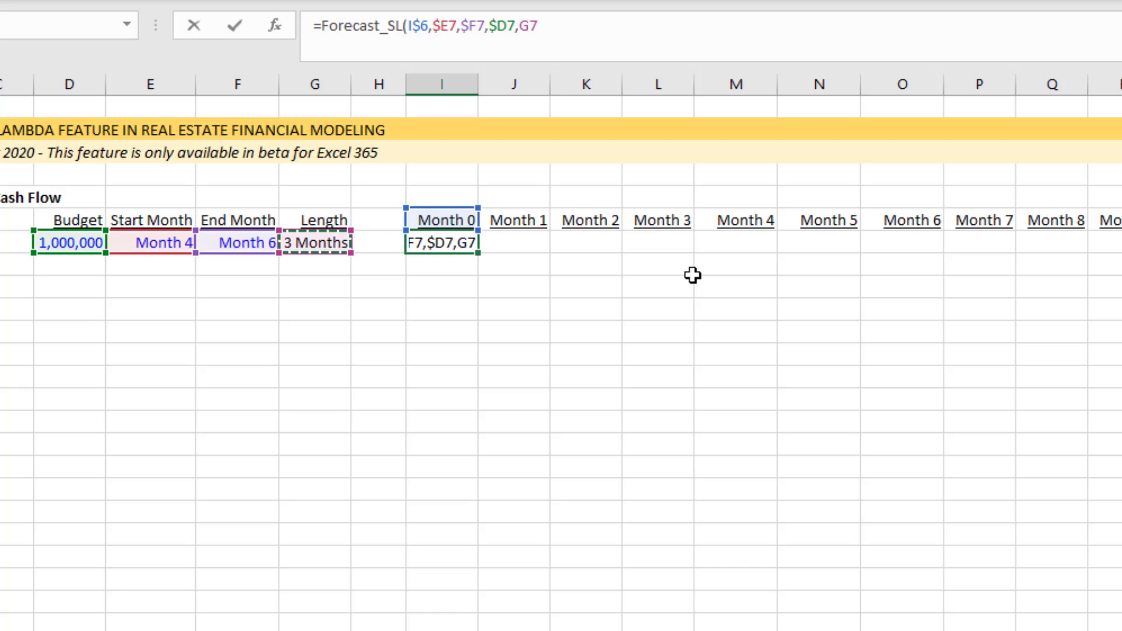
pyautogui.press('F4')
pyautogui.press('F4')
pyautogui.press('F4')
pyautogui.write(')')
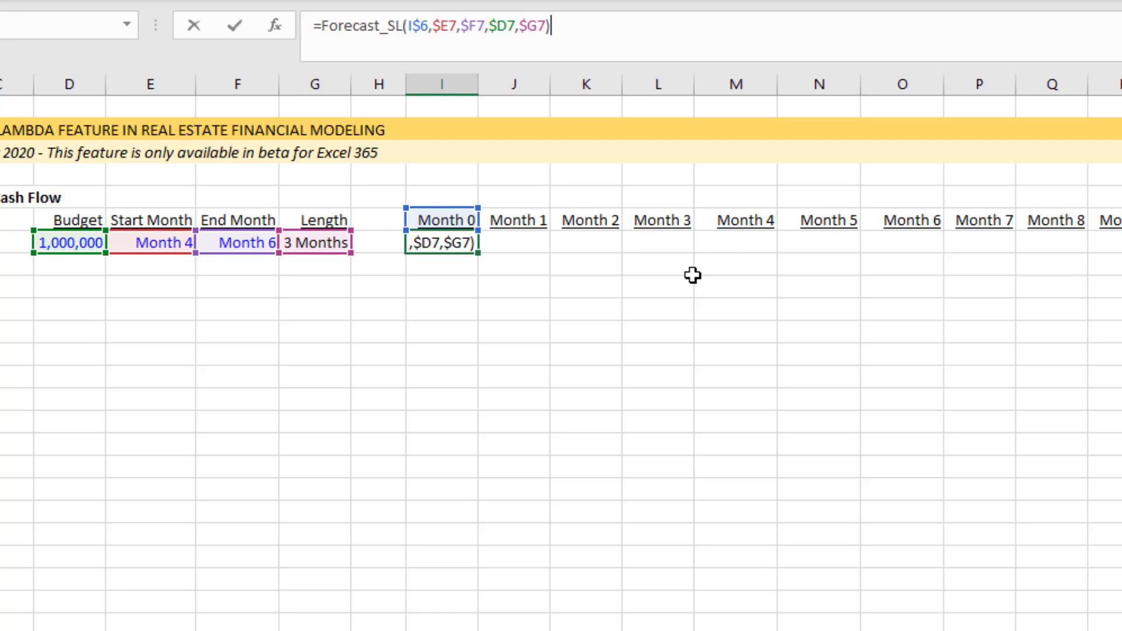
pyautogui.press('Return')
# - Copy the Forecast_SL formula from I7 across the Hard Costs row through Month 12
pyautogui.press('Up')
pyautogui.hotkey('ctrl', 'c')
pyautogui.press('Right')
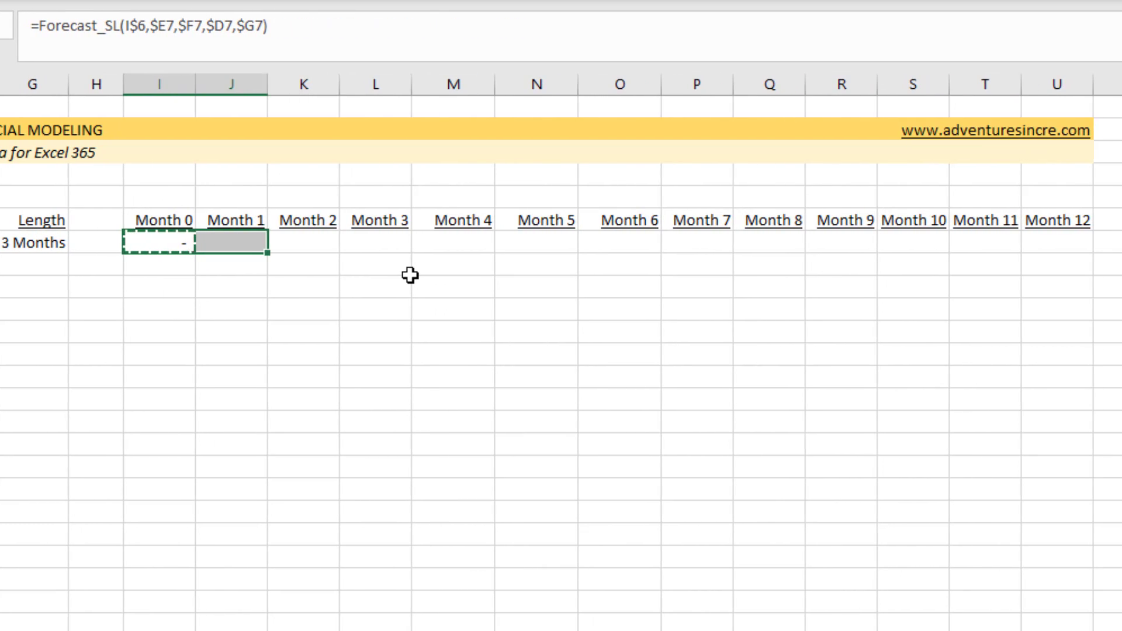
pyautogui.hotkey('shift', 'Right')
pyautogui.hotkey('shift', 'Right')
pyautogui.hotkey('shift', 'Right')
pyautogui.hotkey('shift', 'Right')
pyautogui.hotkey('shift', 'Right')
pyautogui.hotkey('shift', 'Right')
pyautogui.hotkey('shift', 'Right')
pyautogui.hotkey('shift', 'Right')
pyautogui.hotkey('shift', 'Right')
pyautogui.hotkey('shift', 'Right')
pyautogui.hotkey('shift', 'Right')
pyautogui.hotkey('ctrl', 'v')
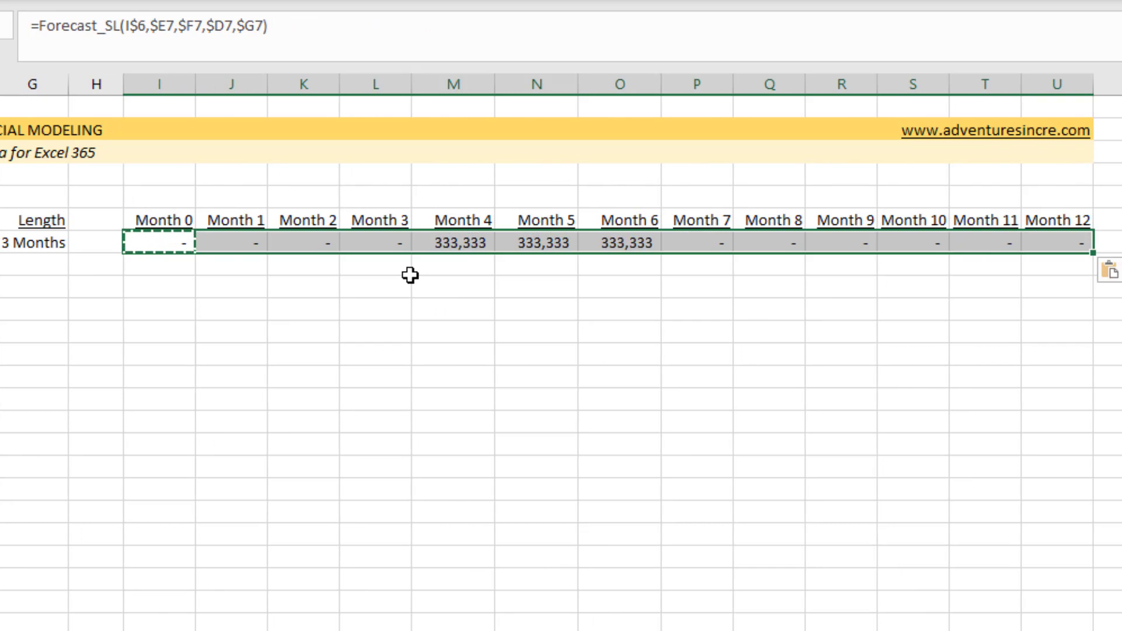
# - Examine the Forecast_SL results along the Hard Costs row and return to the Month 0 cell
pyautogui.press('Right')
pyautogui.press('Right')
pyautogui.press('Right')
pyautogui.hotkey('shift', 'Right')
pyautogui.press('Left')
pyautogui.press('Left')
pyautogui.press('Left')
pyautogui.press('Left')
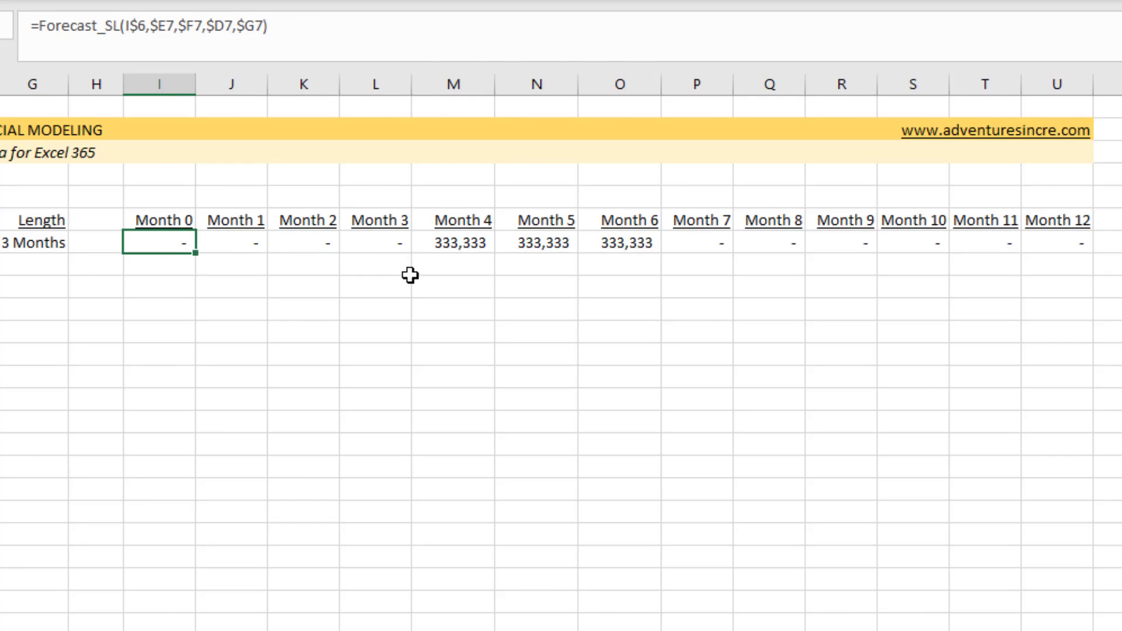